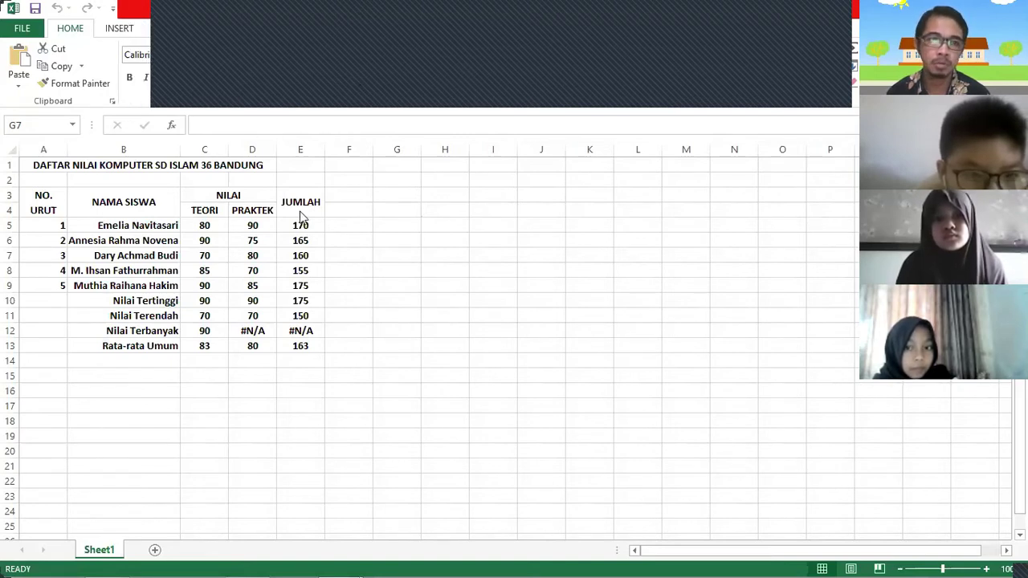
Step: Unmerge the title in row 1, then merge and center it across A1:E1 to span the table's full width
click(29, 166)
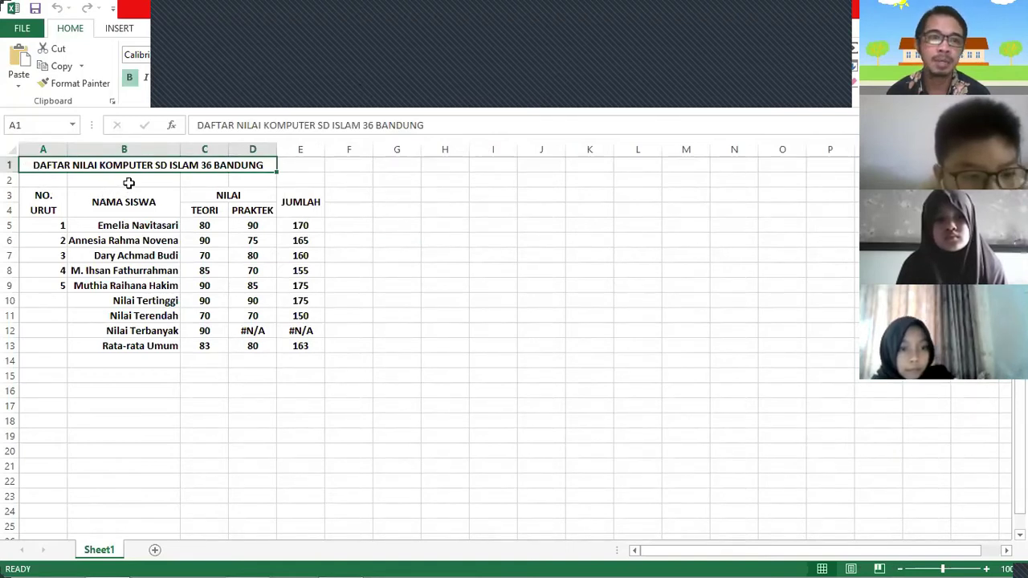
mouse_move(87, 166)
mouse_down()
mouse_move(285, 163)
mouse_move(206, 168)
mouse_up()
click(585, 206)
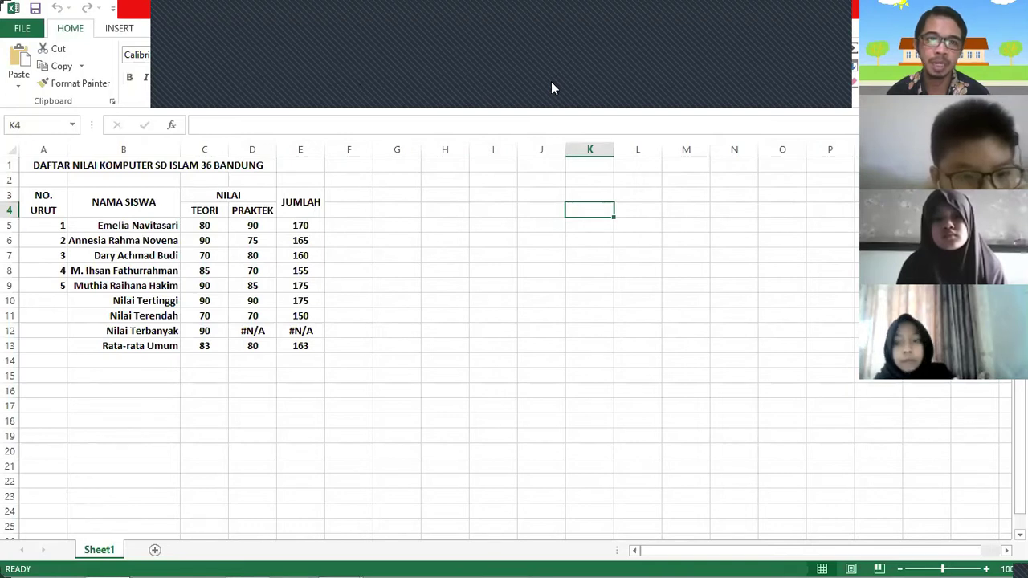
click(56, 166)
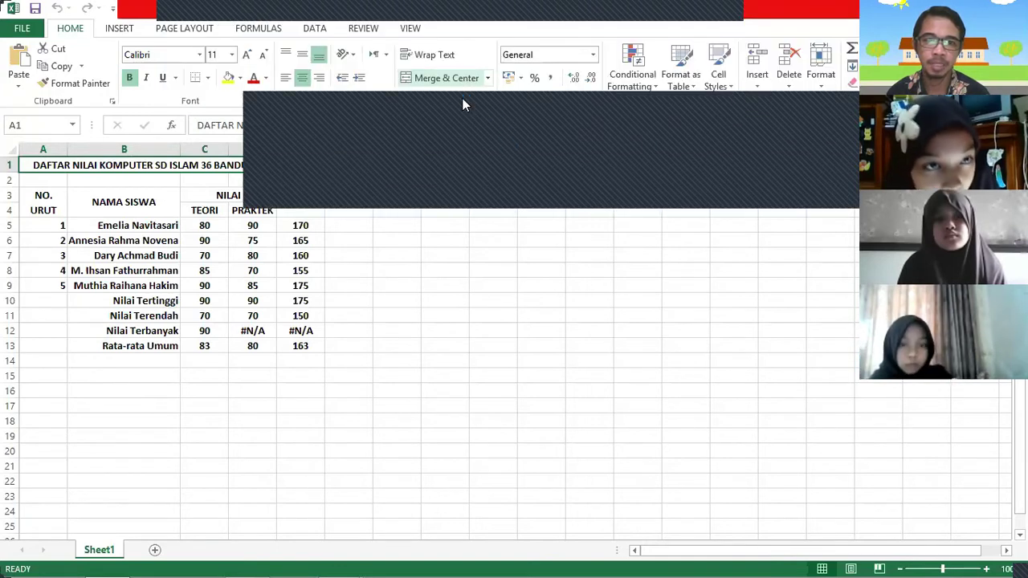
drag(51, 166, 283, 129)
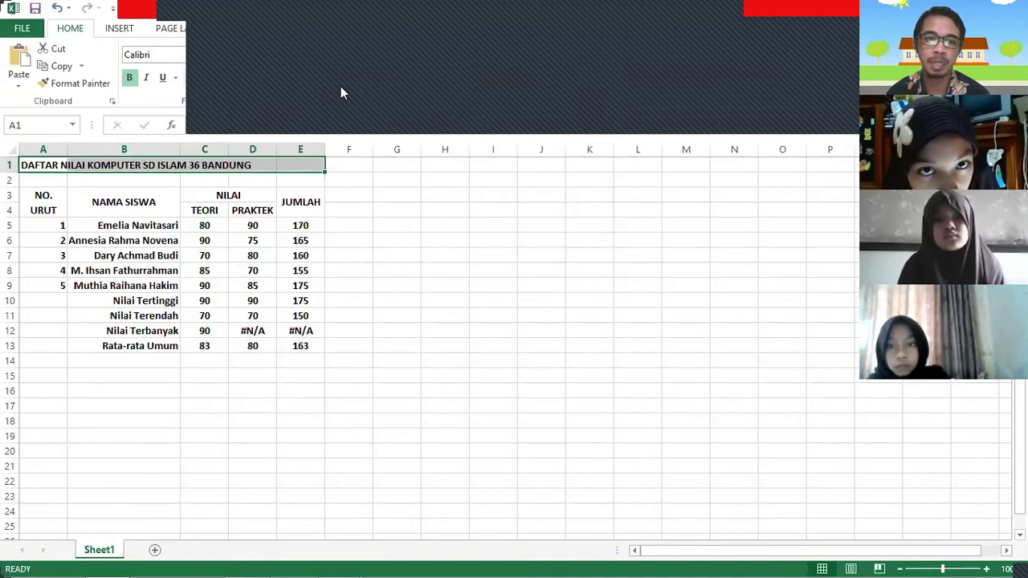
click(429, 80)
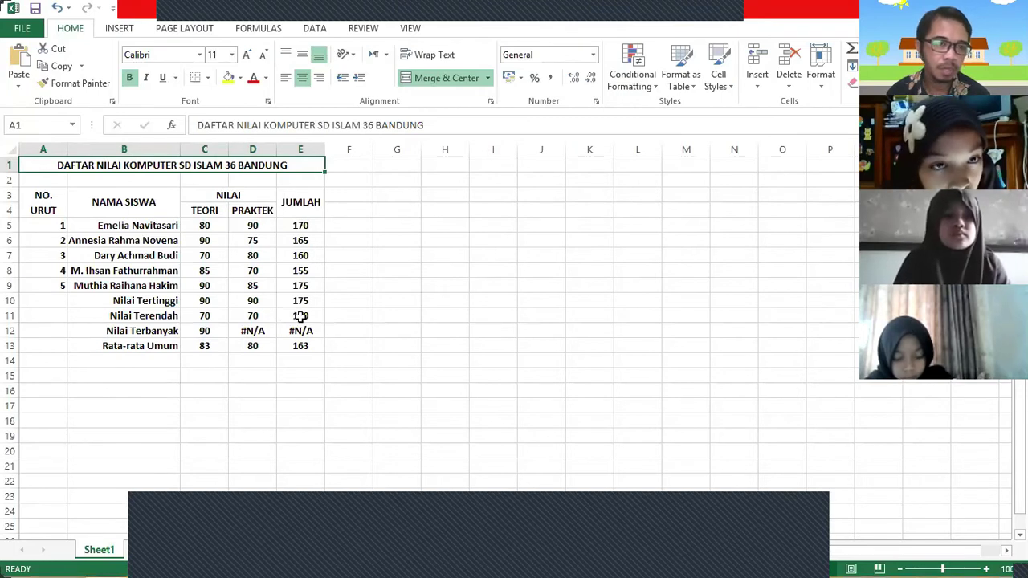
Step: Unmerge the NO. URUT header cell A3:A4 and enter URUT. in cell A4
click(60, 211)
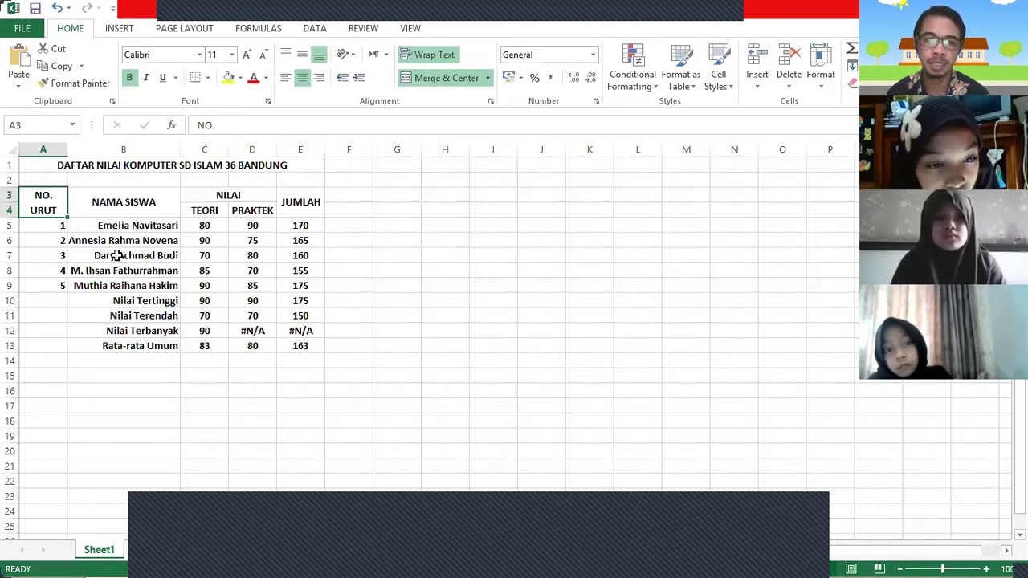
click(438, 80)
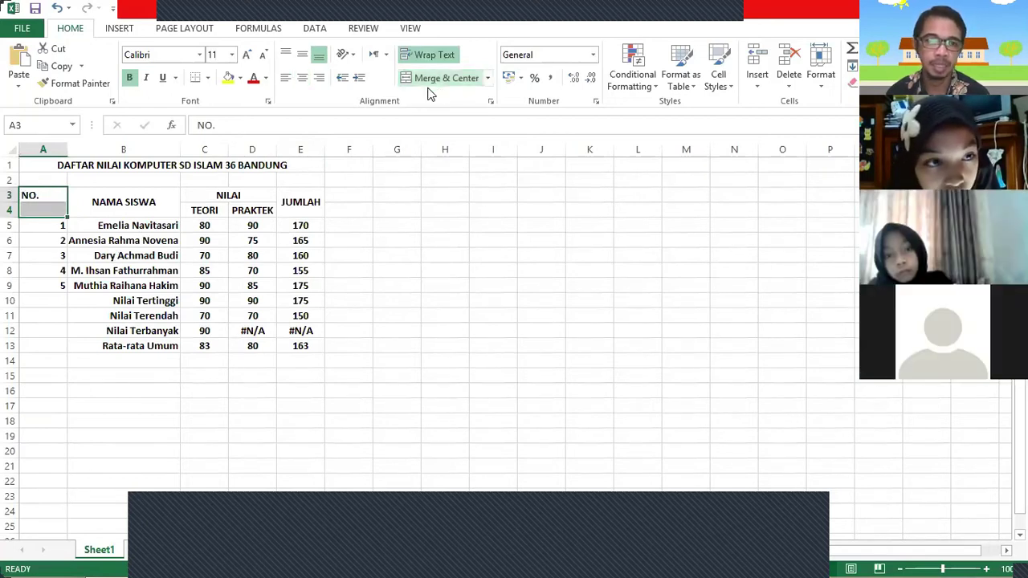
click(61, 194)
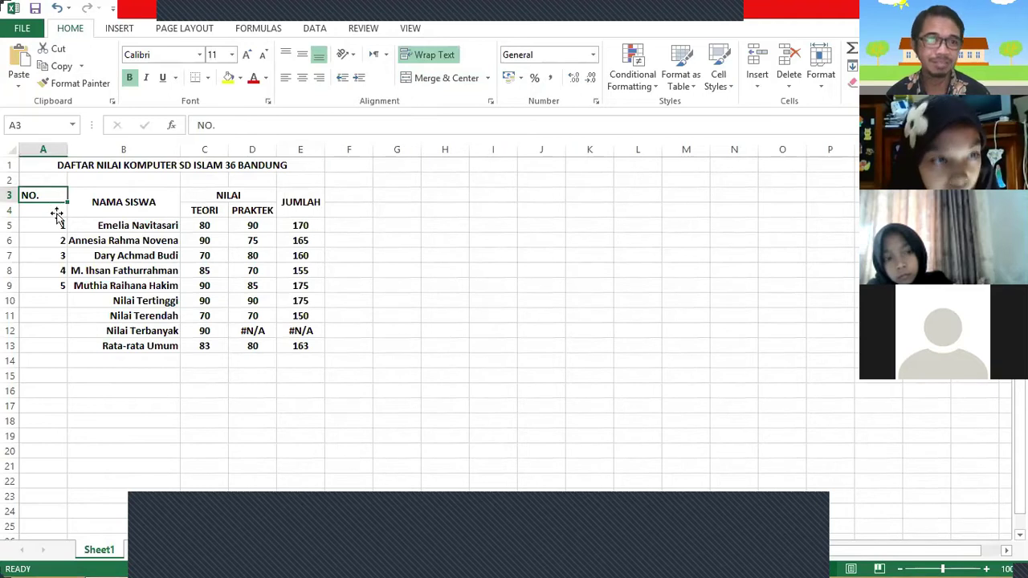
click(57, 213)
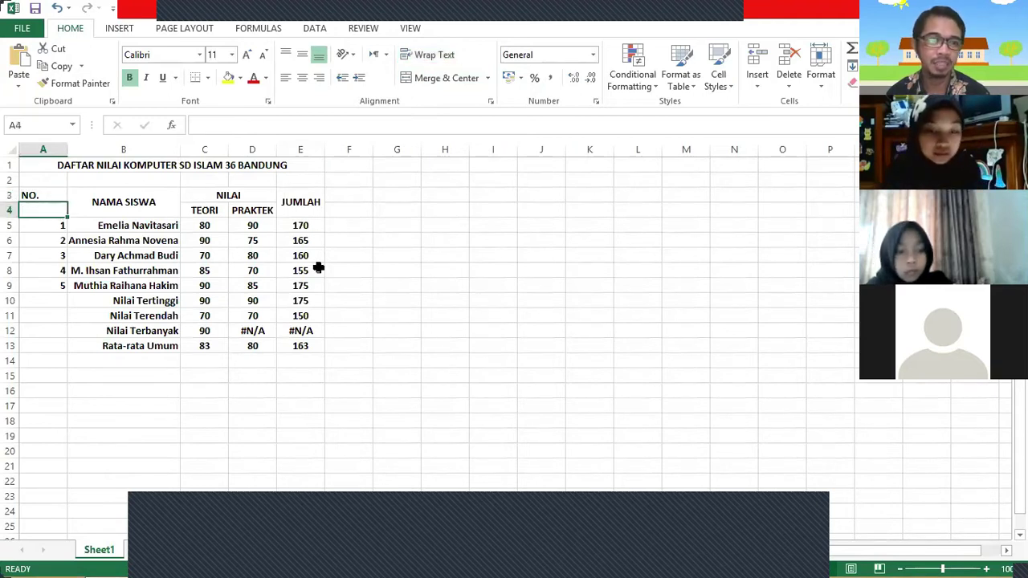
text(n)
key(BackSpace)
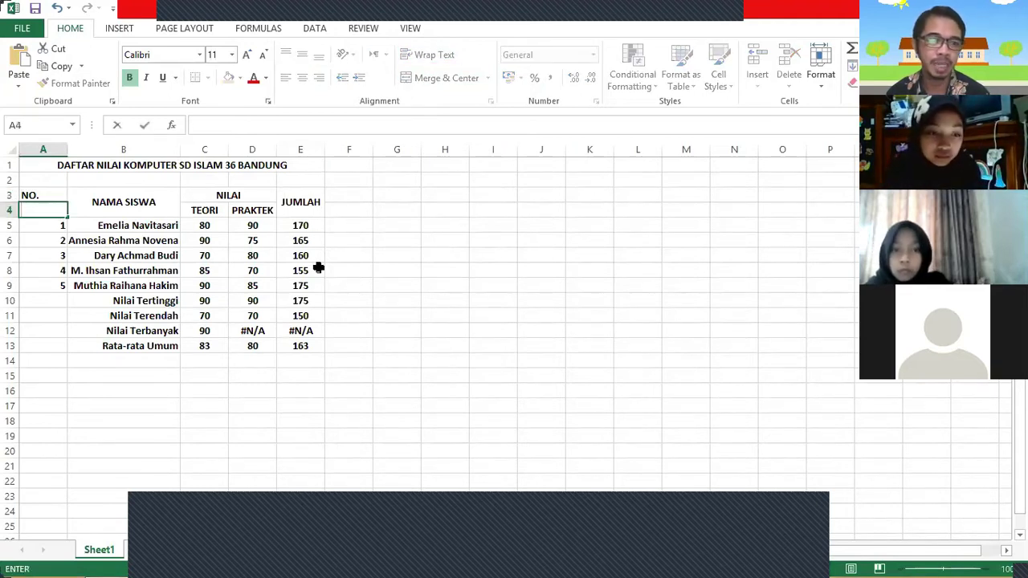
text(URU)
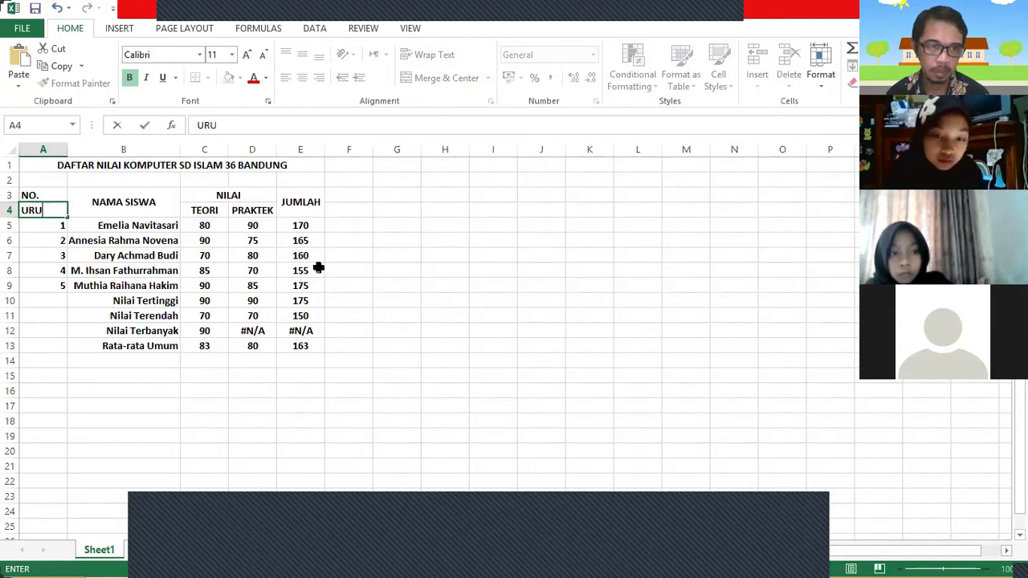
text(T.)
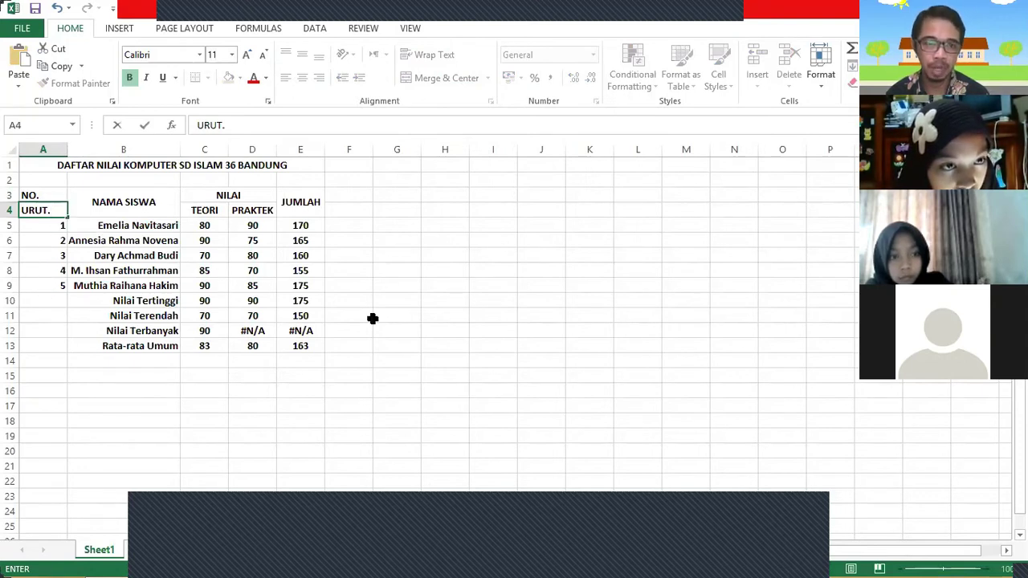
click(426, 327)
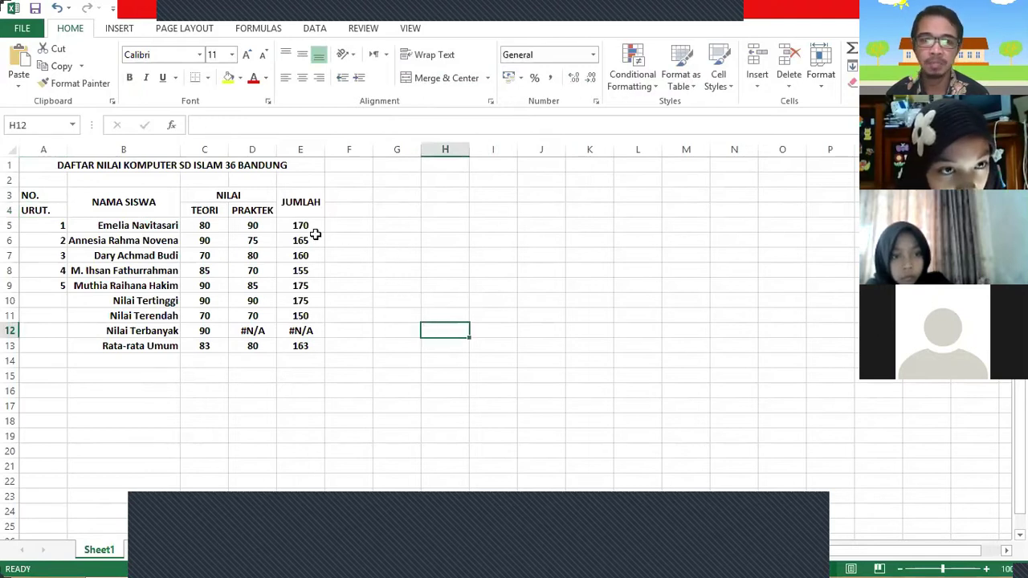
click(32, 197)
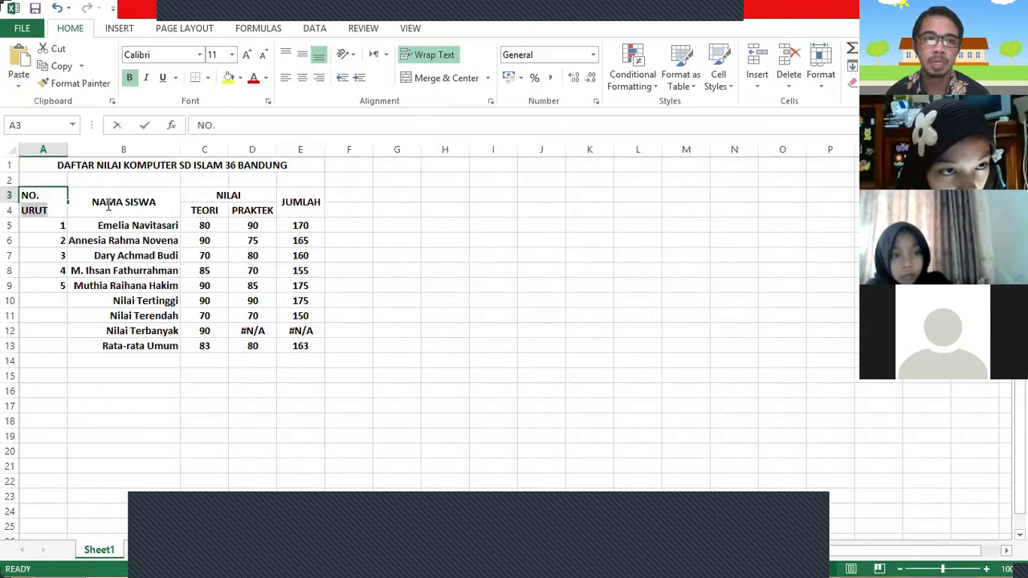
click(28, 280)
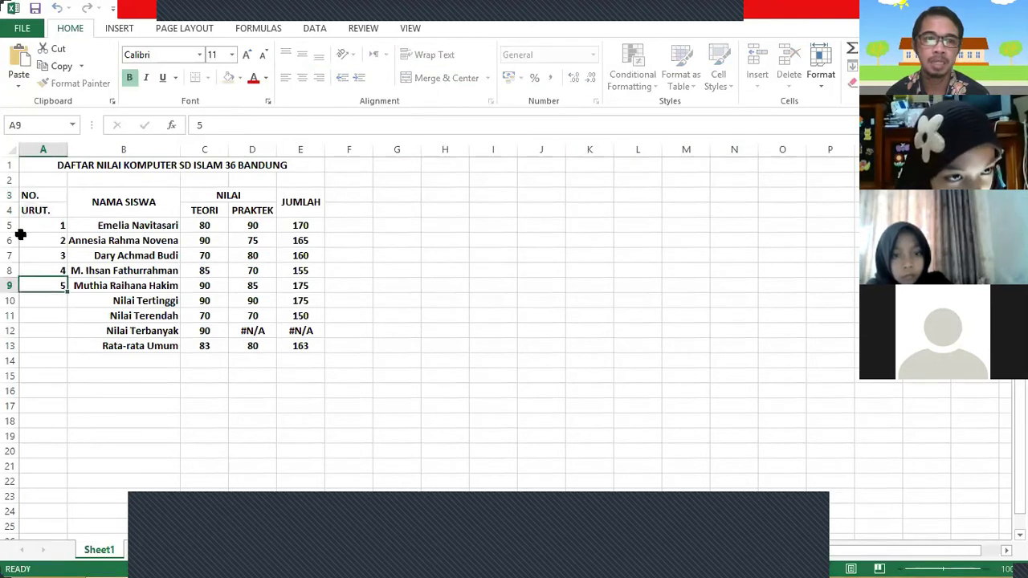
Step: Apply All Borders to the whole grade table, range A3:E13
drag(44, 200, 305, 344)
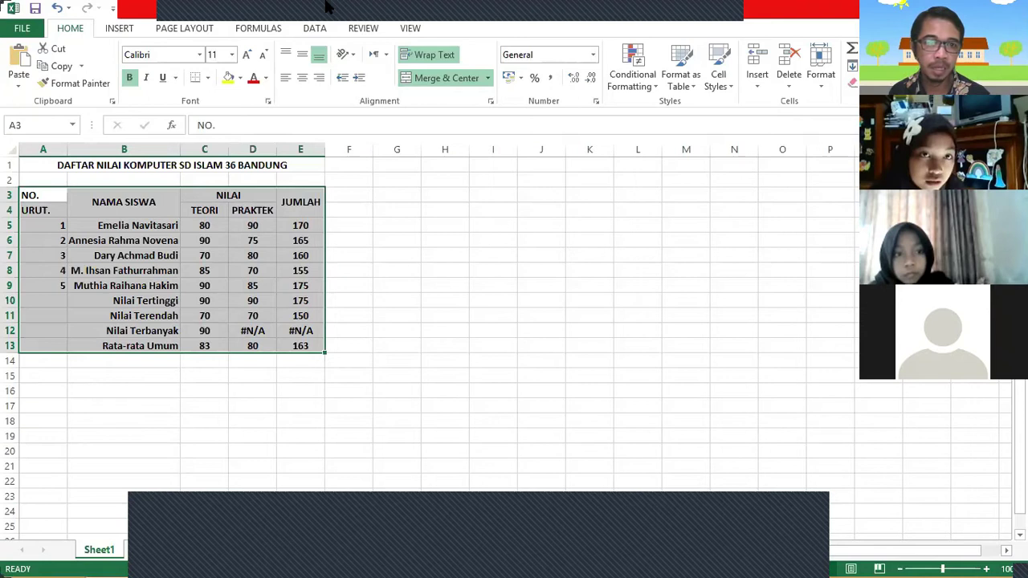
click(207, 77)
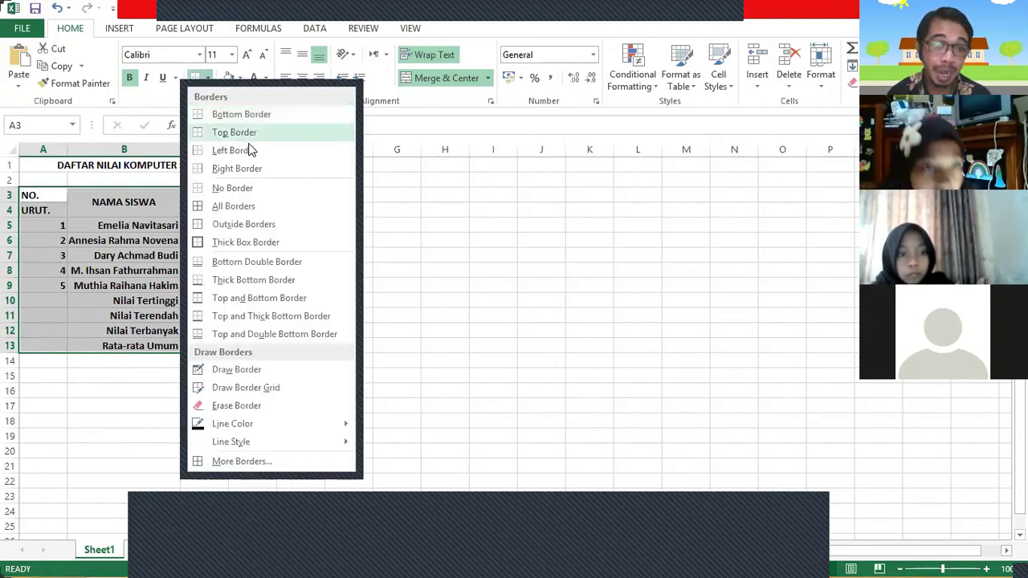
click(268, 206)
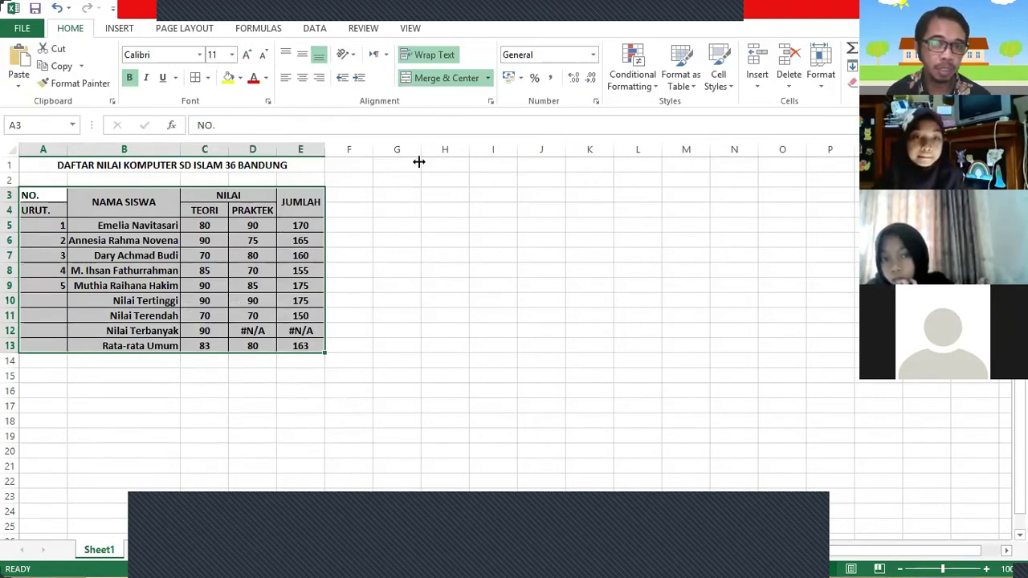
click(389, 250)
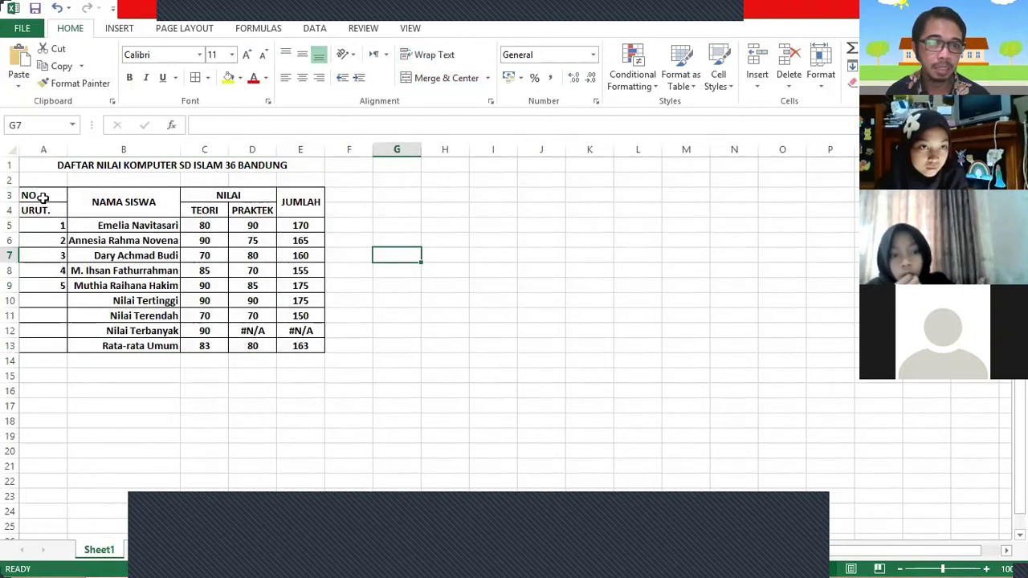
Step: Remove the inner horizontal border between header cells A3 and A4 through the Format Cells border settings
drag(42, 197, 40, 212)
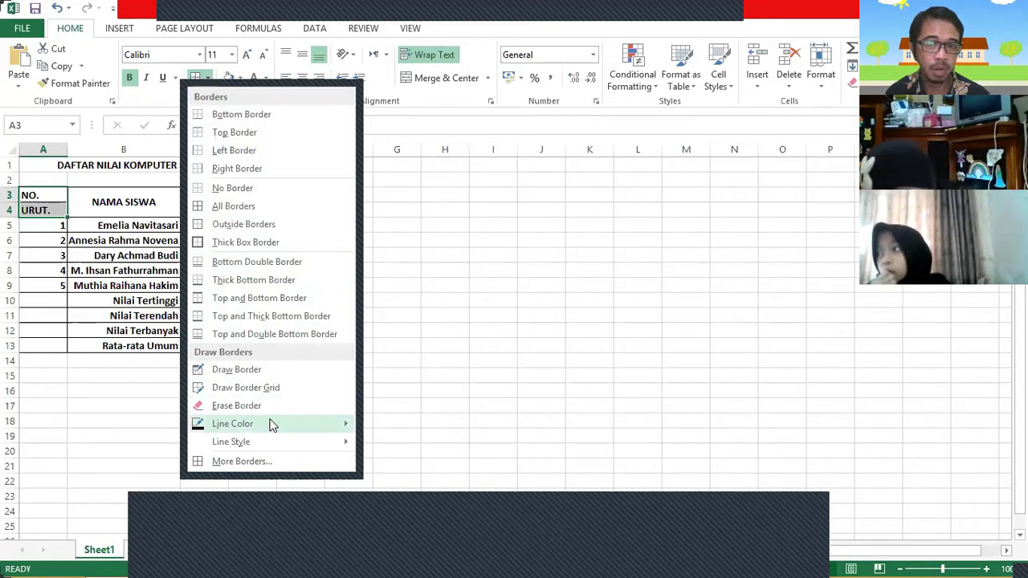
click(241, 461)
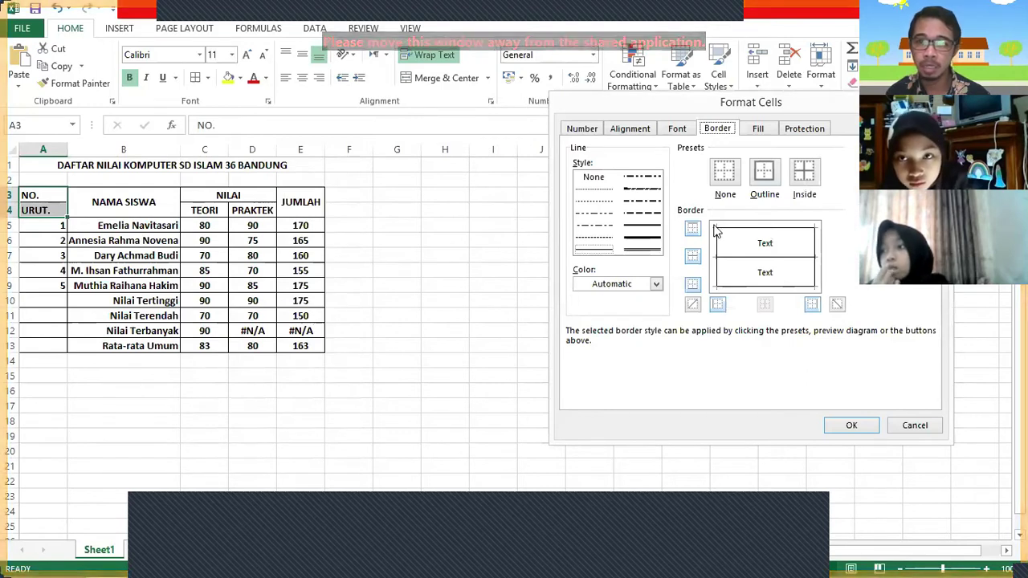
drag(770, 109, 585, 120)
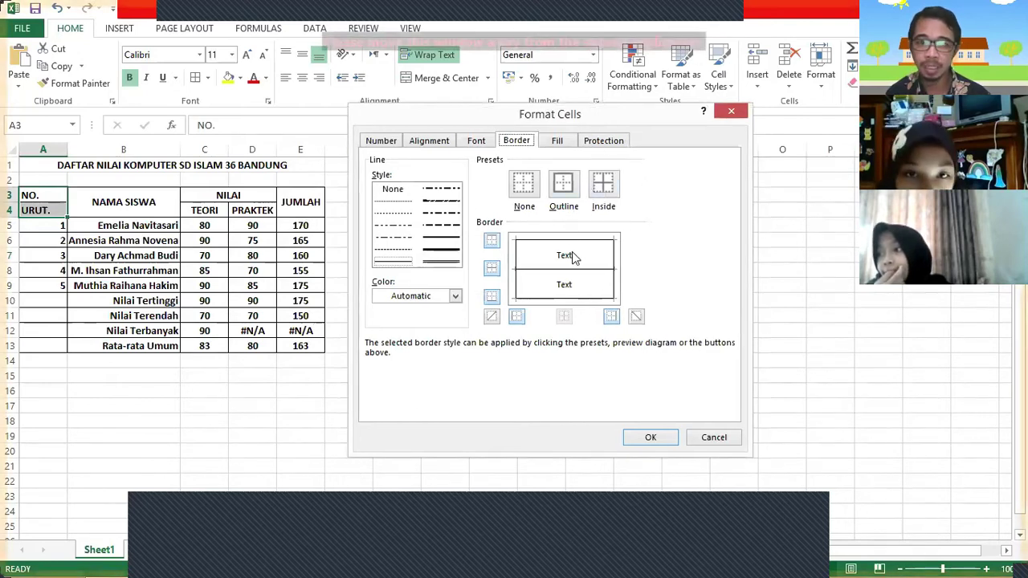
click(493, 268)
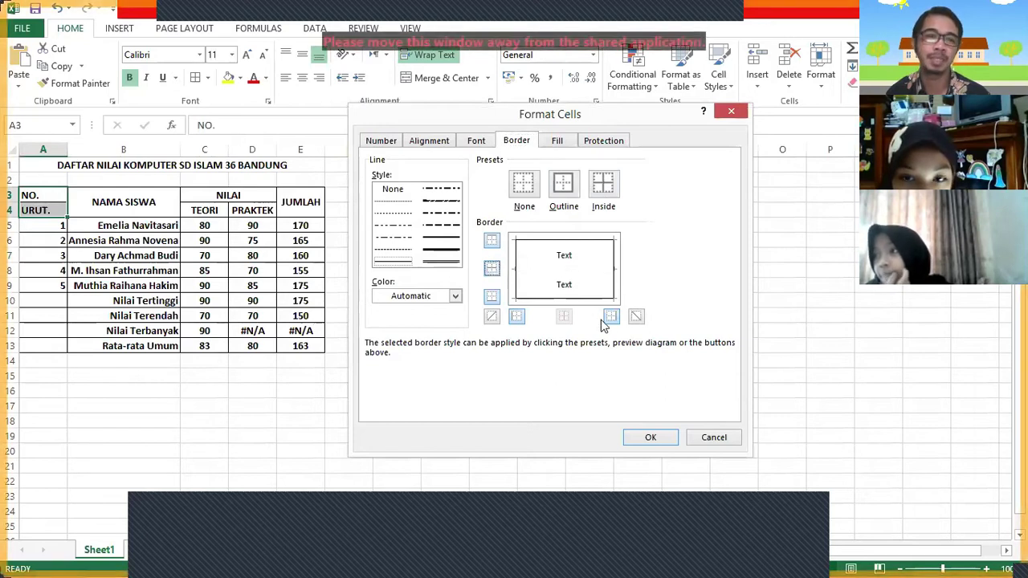
click(648, 438)
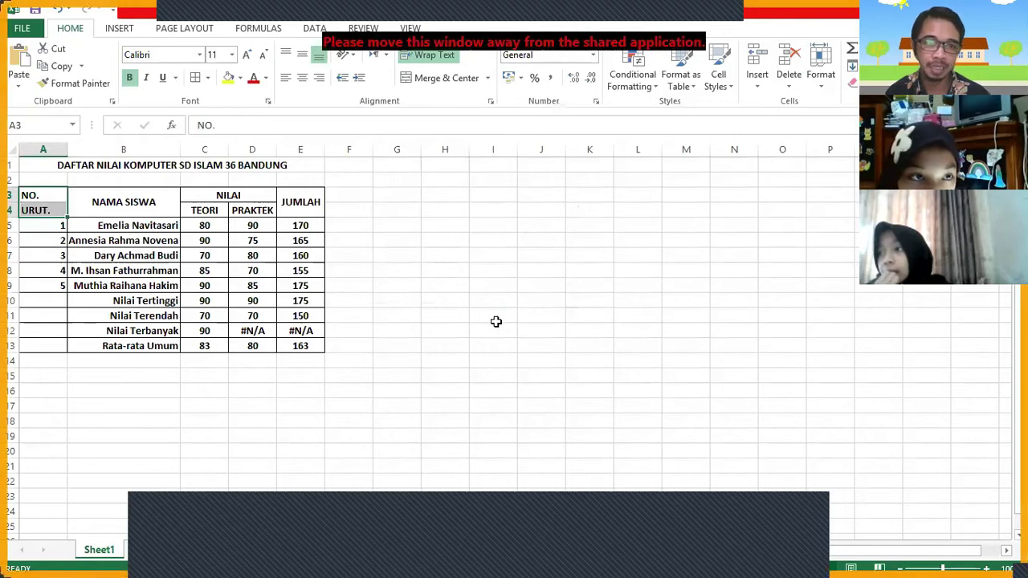
click(471, 283)
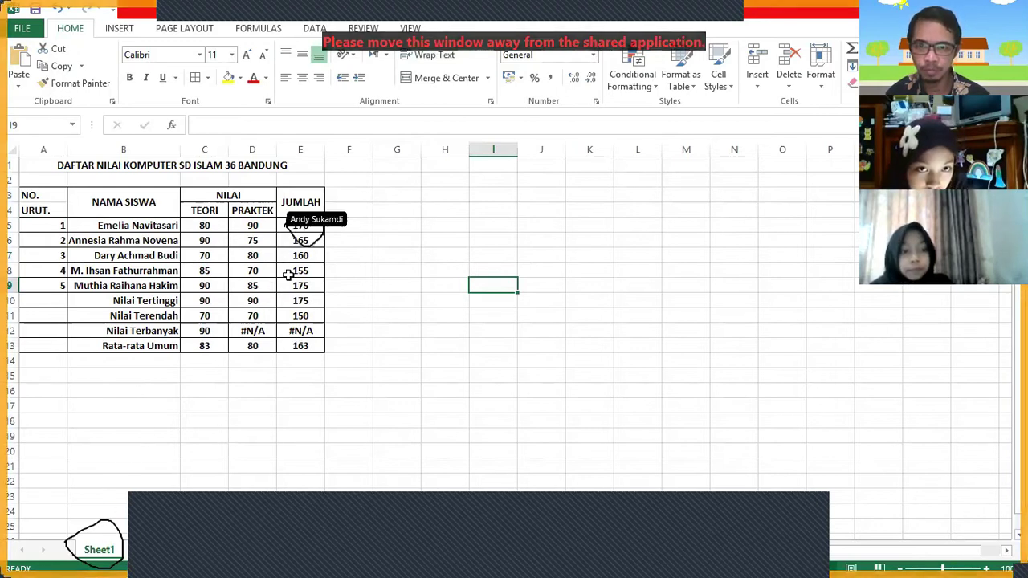
Step: Clear the values in the JUMLAH column, range E5:E13
click(308, 228)
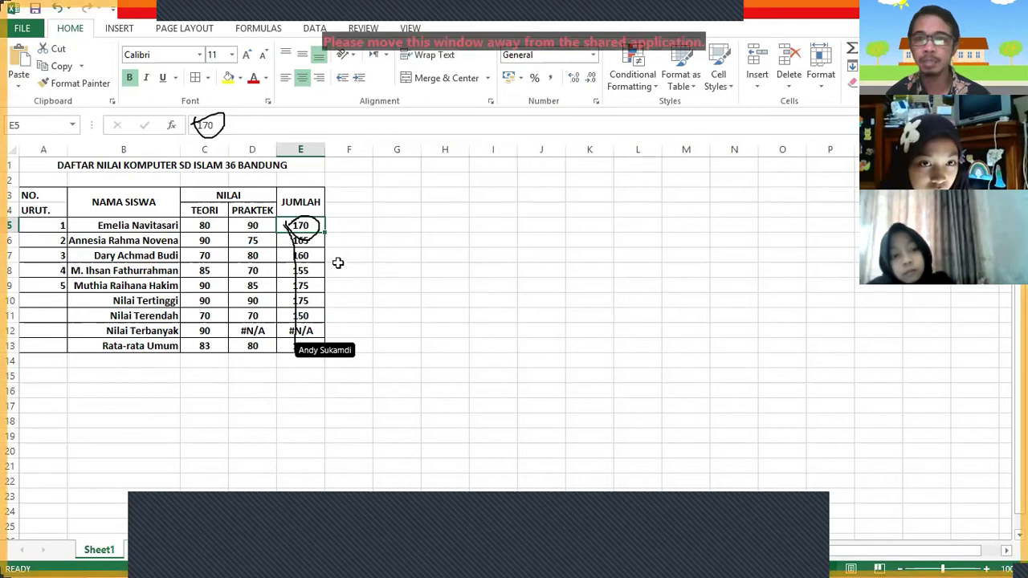
click(311, 209)
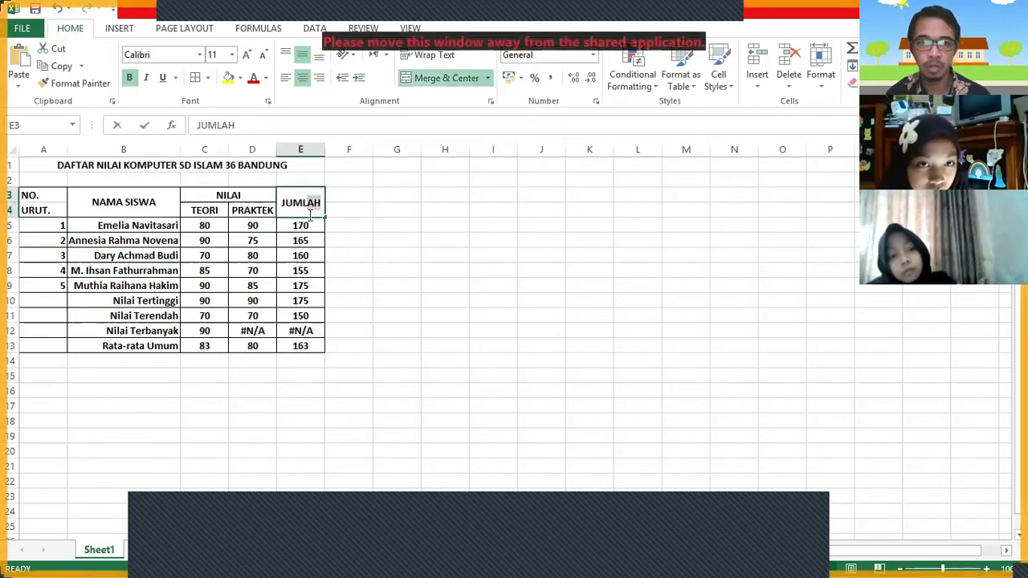
click(362, 222)
click(311, 202)
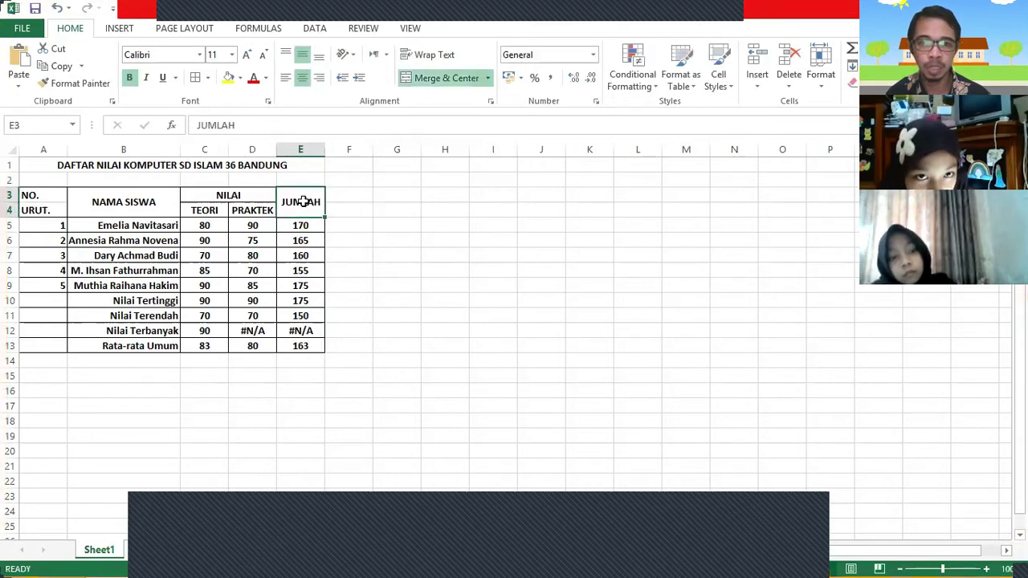
click(306, 226)
drag(306, 227, 312, 344)
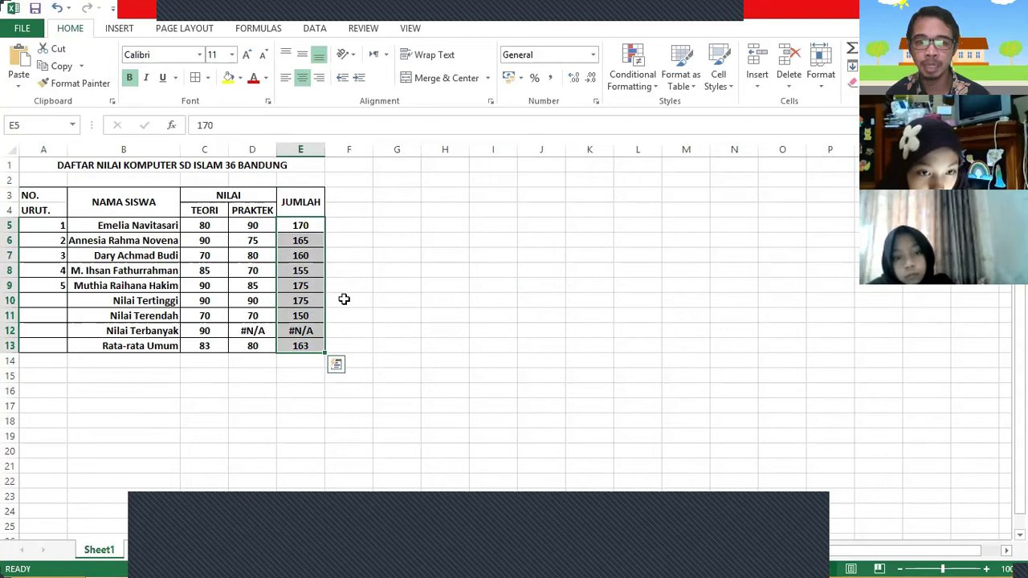
key(Delete)
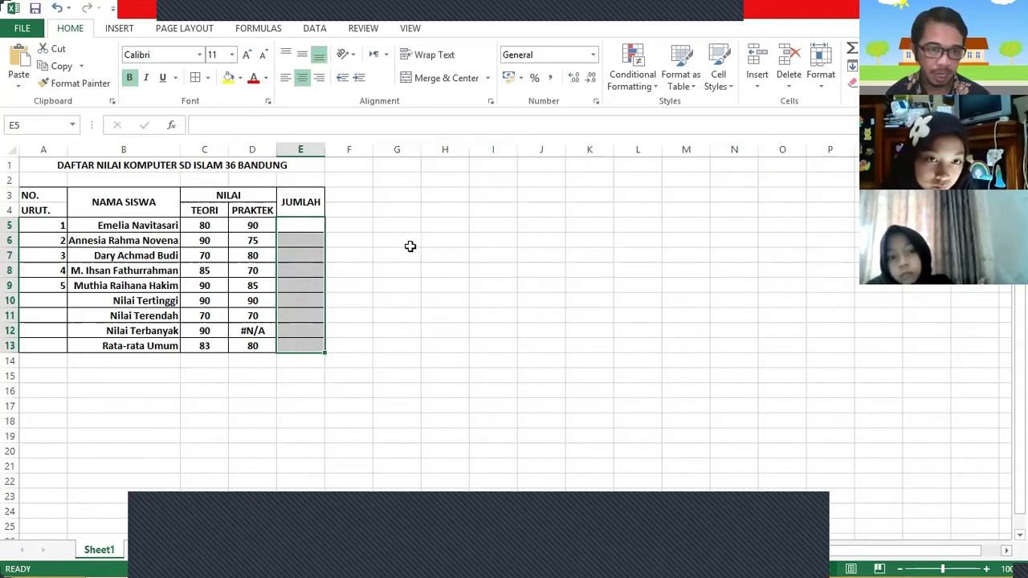
click(364, 216)
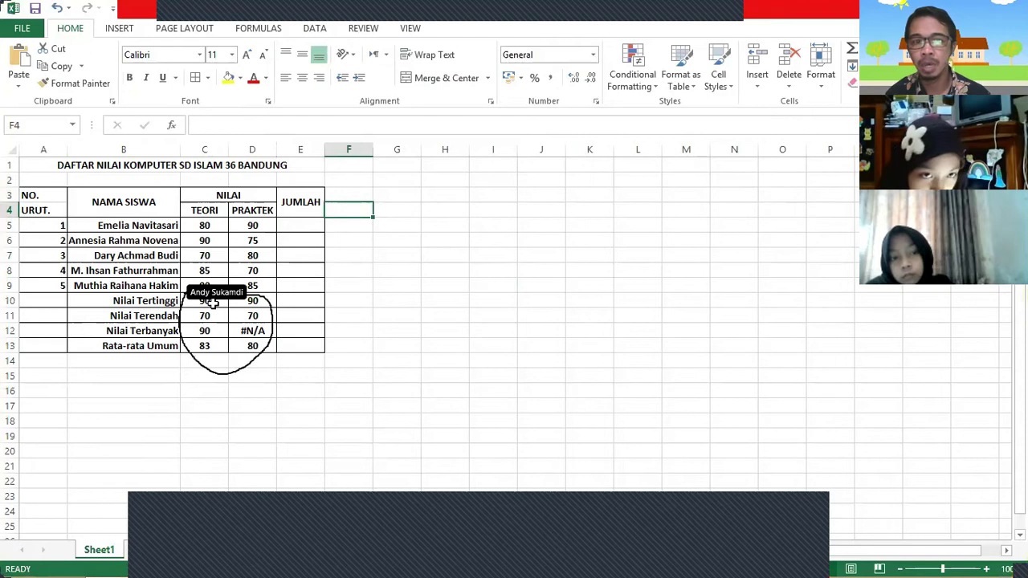
Step: Clear the TEORI and PRAKTEK values in the summary rows Nilai Tertinggi to Rata-rata Umum, range C10:D13
drag(211, 302, 249, 345)
key(Delete)
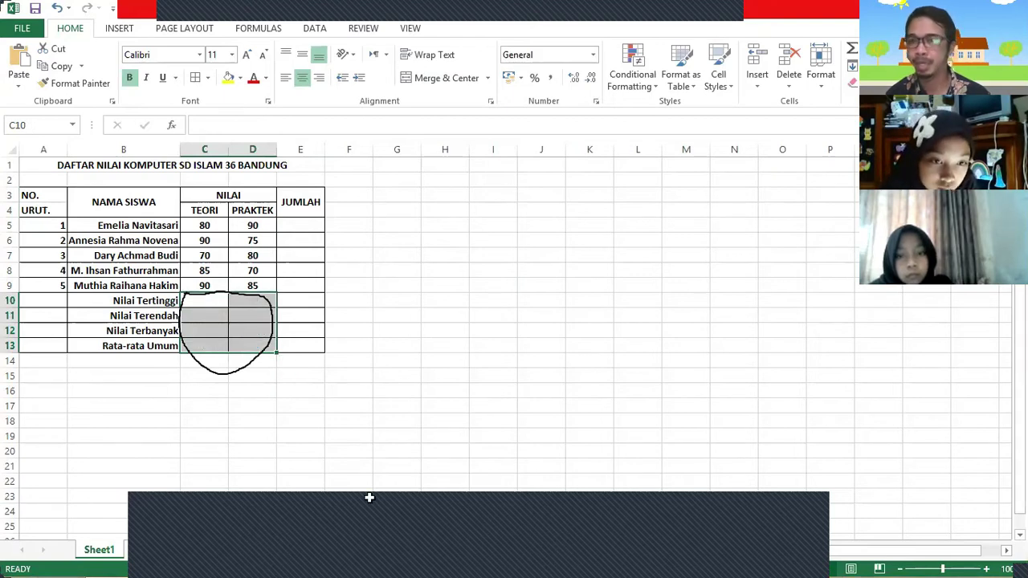
click(382, 377)
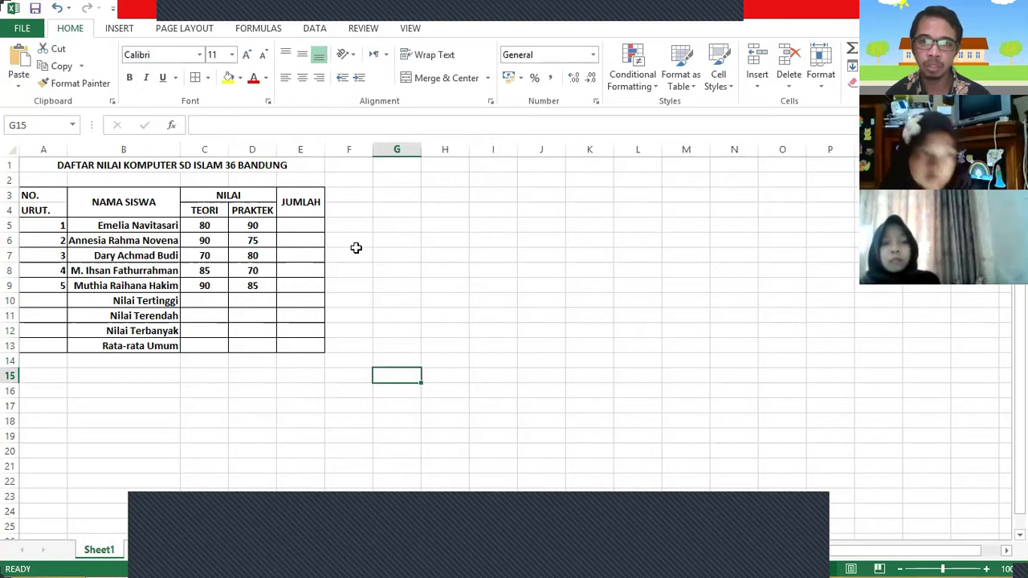
click(565, 7)
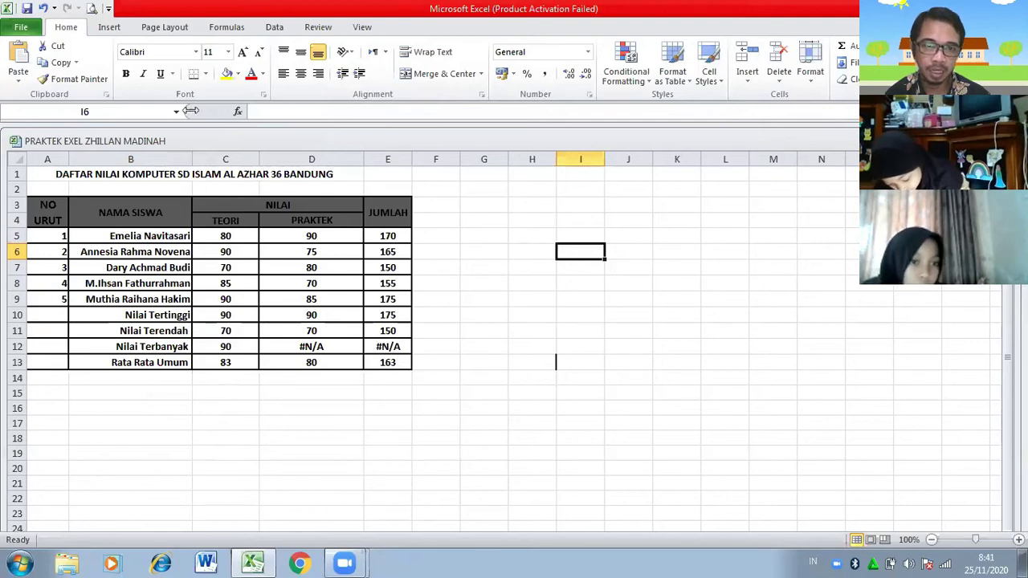
click(147, 189)
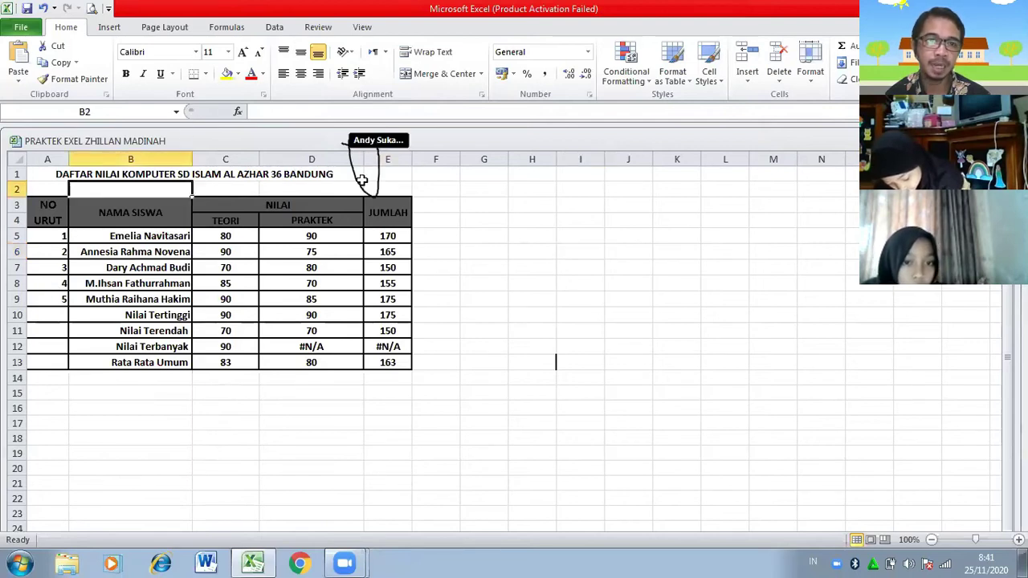
Step: AutoFit the width of the PRAKTEK column, column D, to its contents
drag(364, 160, 370, 161)
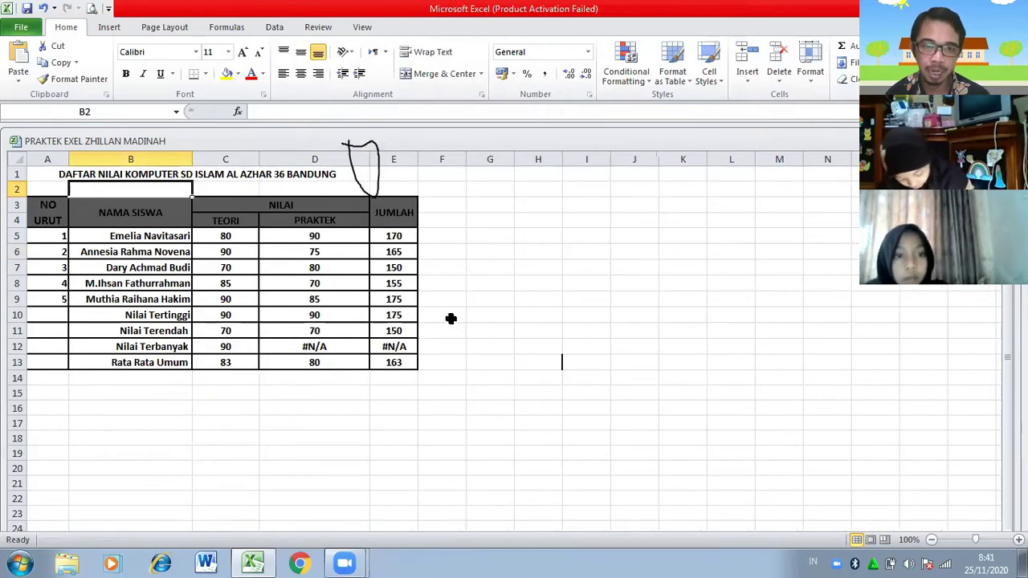
drag(370, 159, 349, 162)
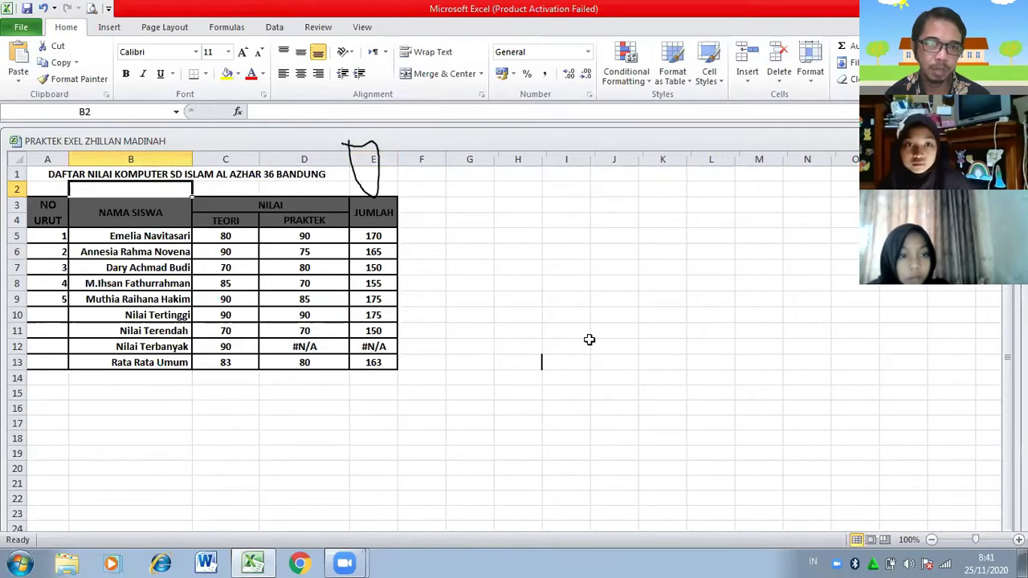
double_click(350, 162)
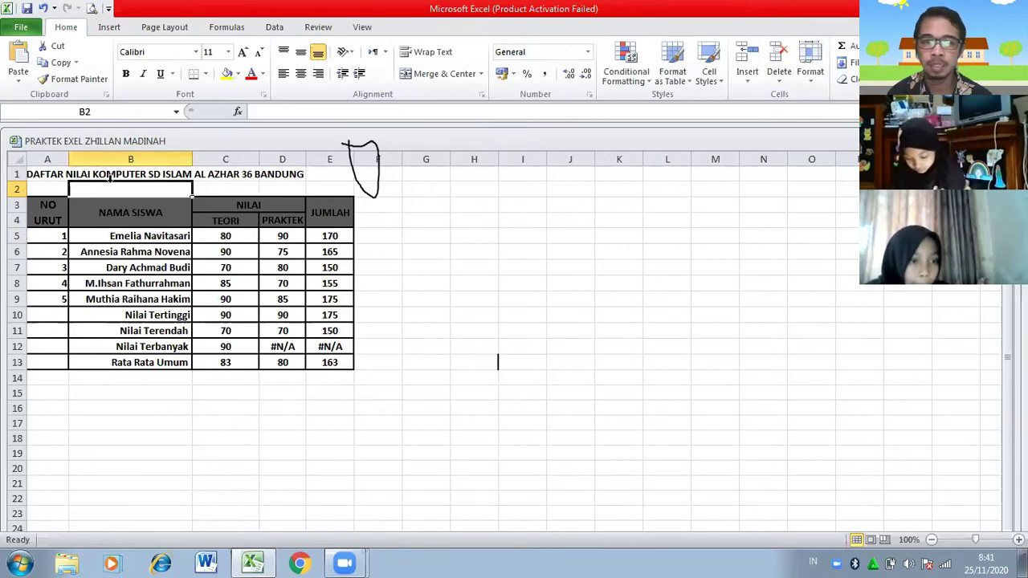
Step: Unmerge the title cells A1:D1 of the grade table
click(38, 173)
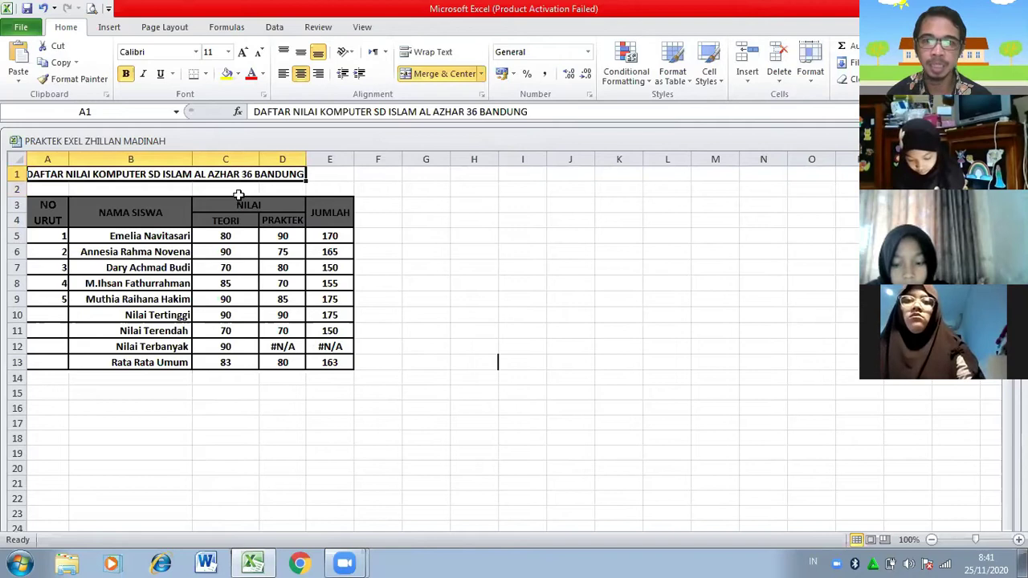
click(417, 78)
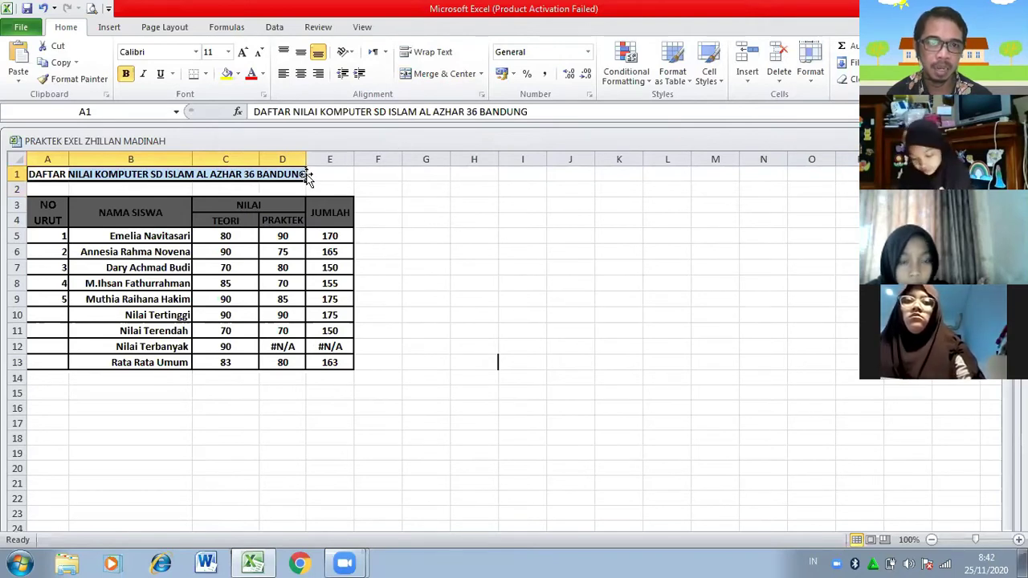
key(ctrl+z)
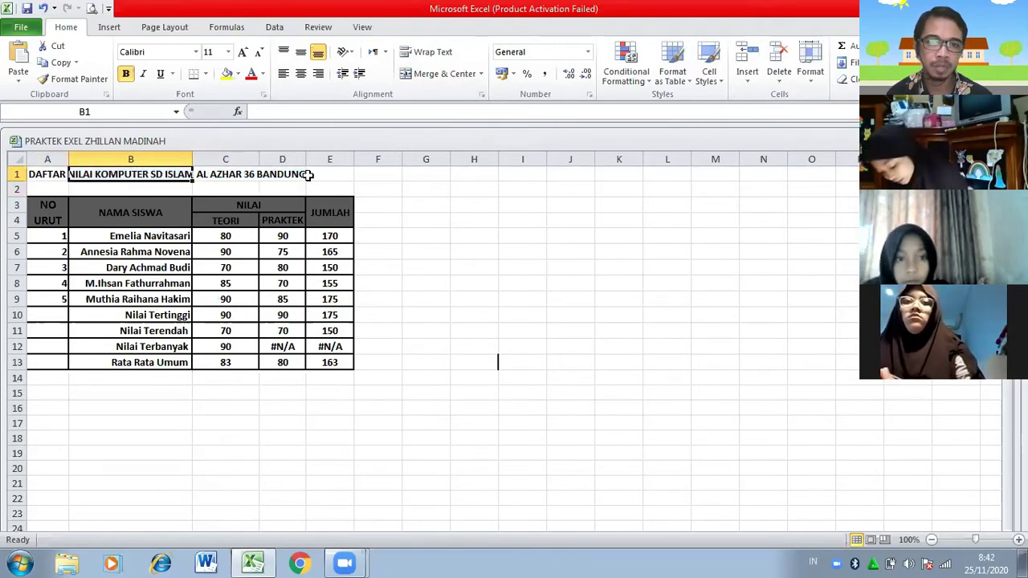
Step: Merge and center the title across A1:E1 so it spans the table's full width
click(46, 178)
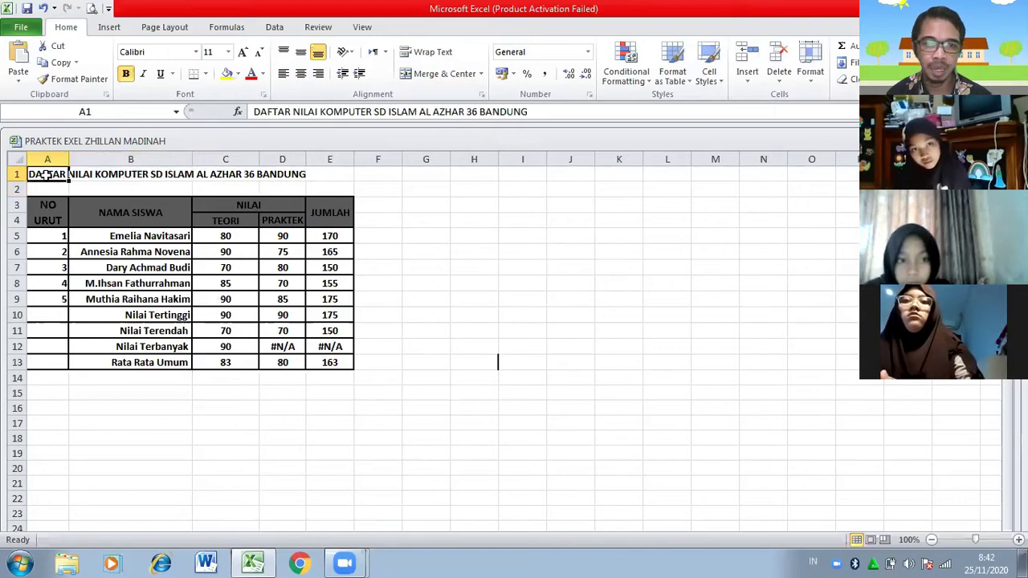
key(shift+Right)
key(shift+Right)
key(shift+Right)
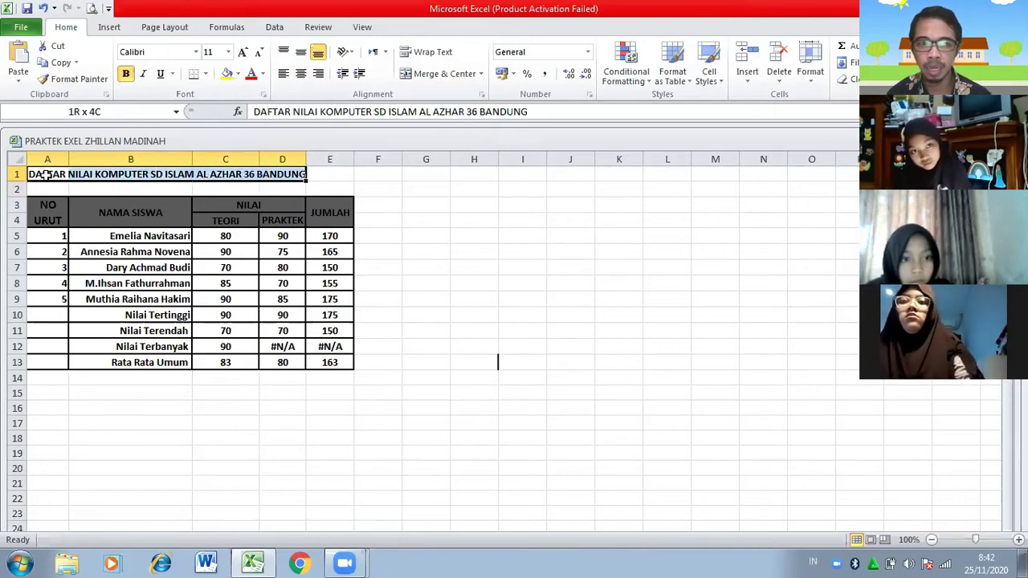
key(shift+Right)
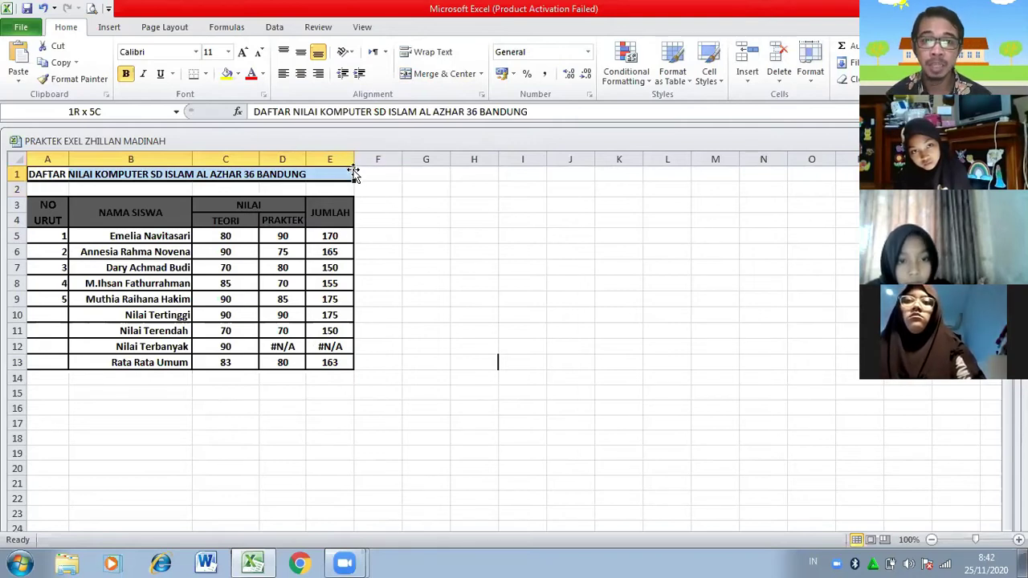
click(408, 76)
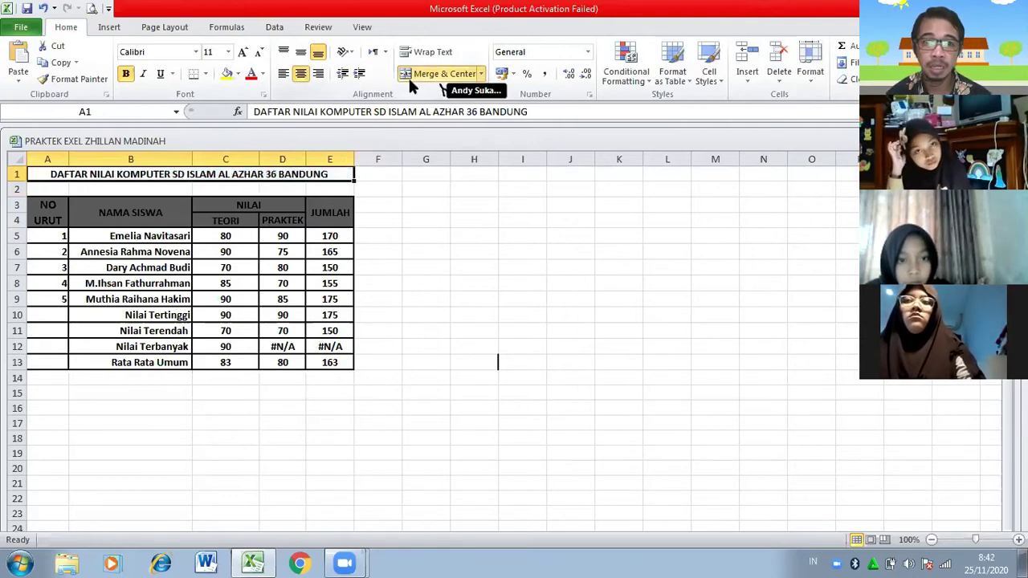
click(413, 254)
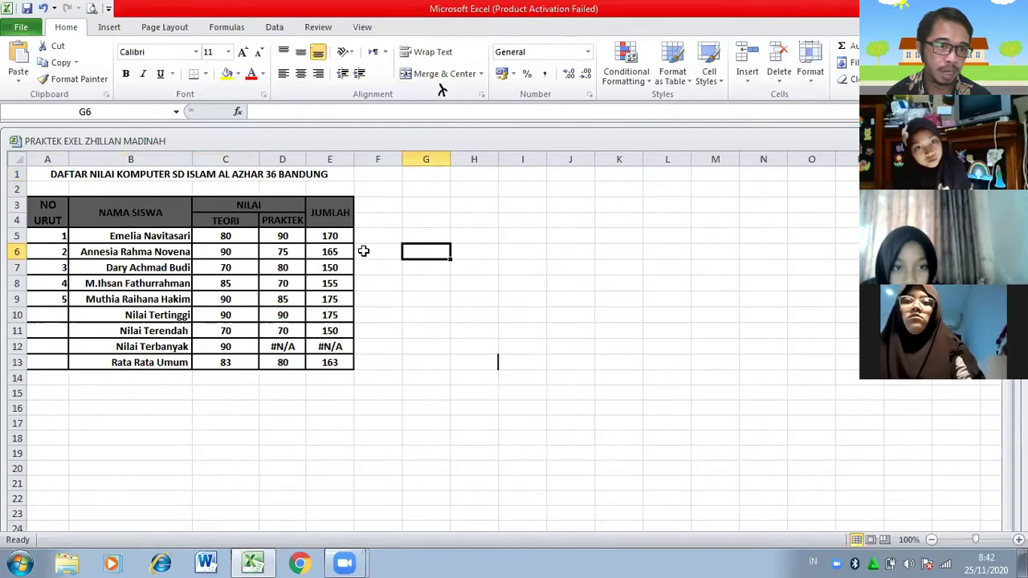
Step: Turn off text wrapping for the NO URUT header and unmerge cells A3:A4
click(50, 217)
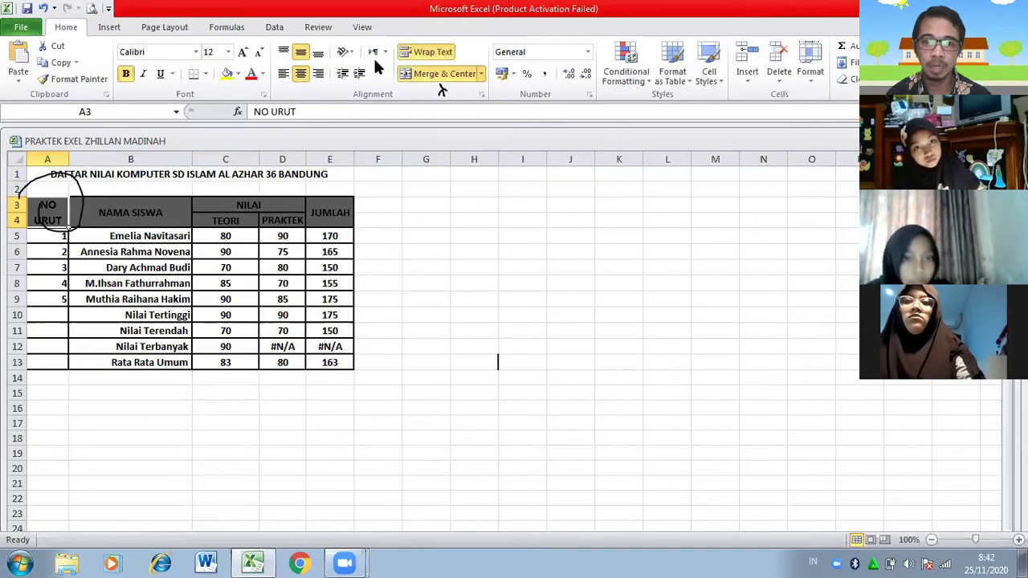
click(404, 58)
click(413, 80)
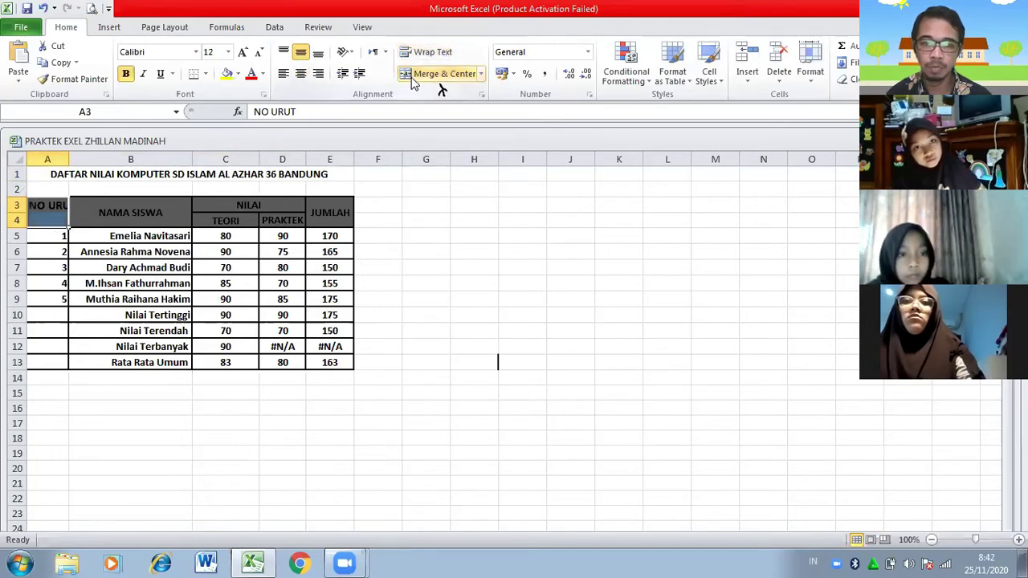
Step: Split the NO URUT header so that A3 contains NO and A4 contains URUT
click(319, 112)
key(BackSpace)
key(BackSpace)
key(BackSpace)
key(BackSpace)
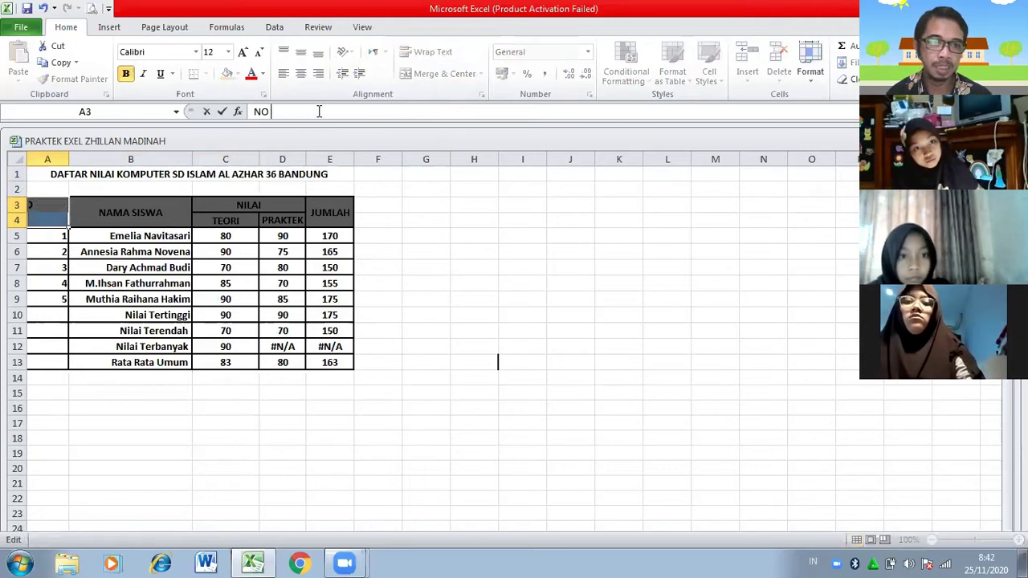
click(46, 216)
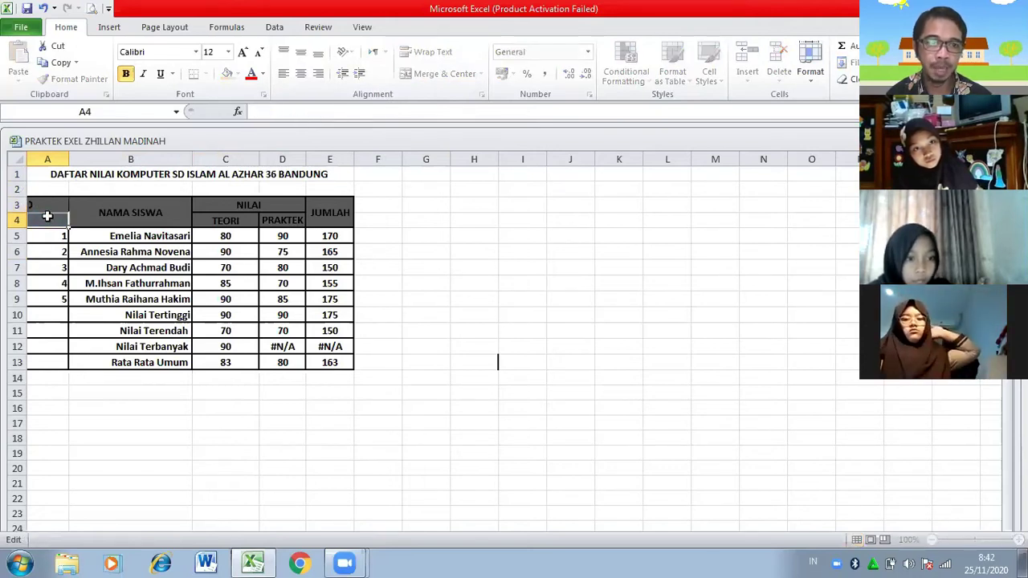
text(U)
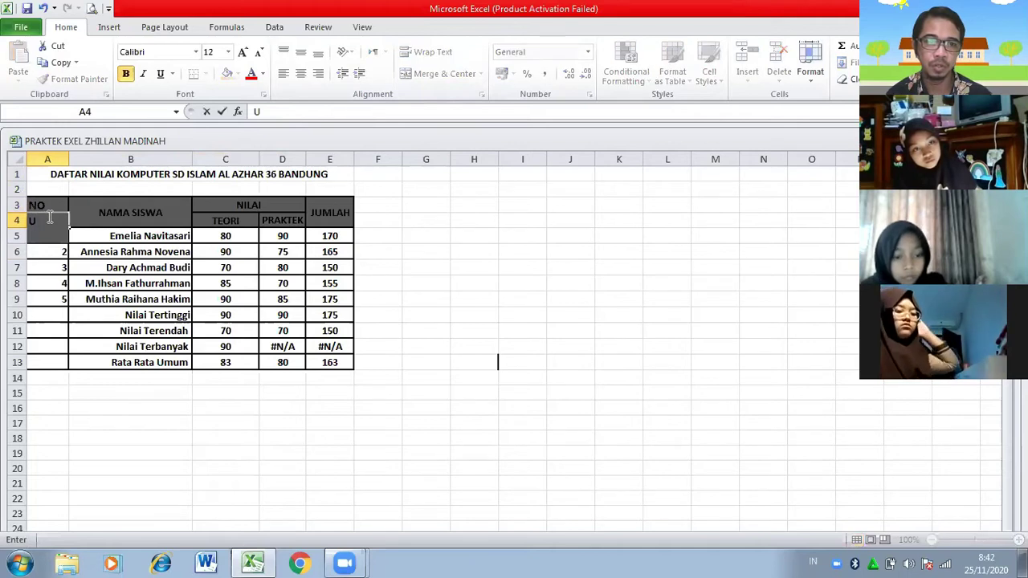
text(RUT)
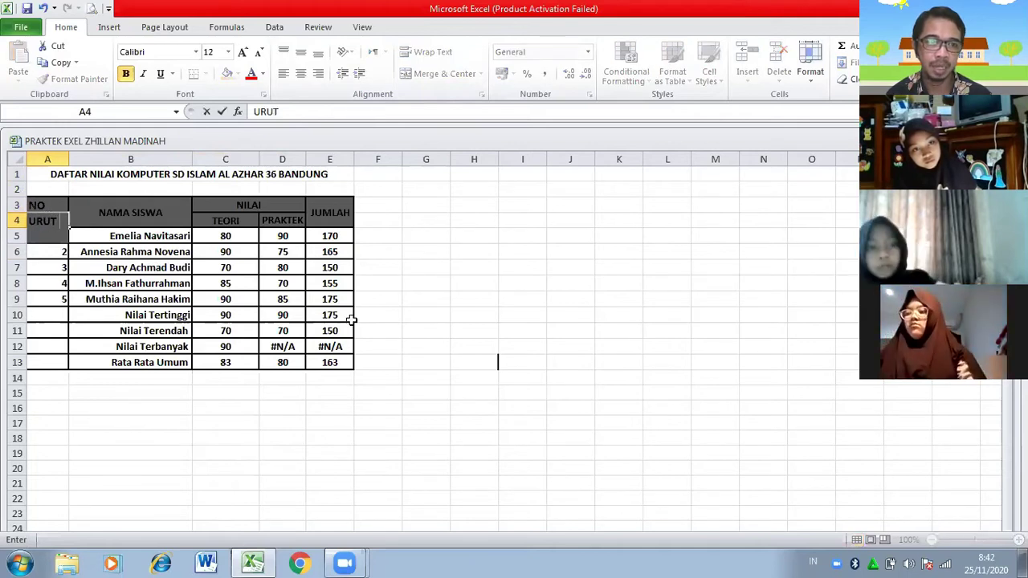
click(113, 391)
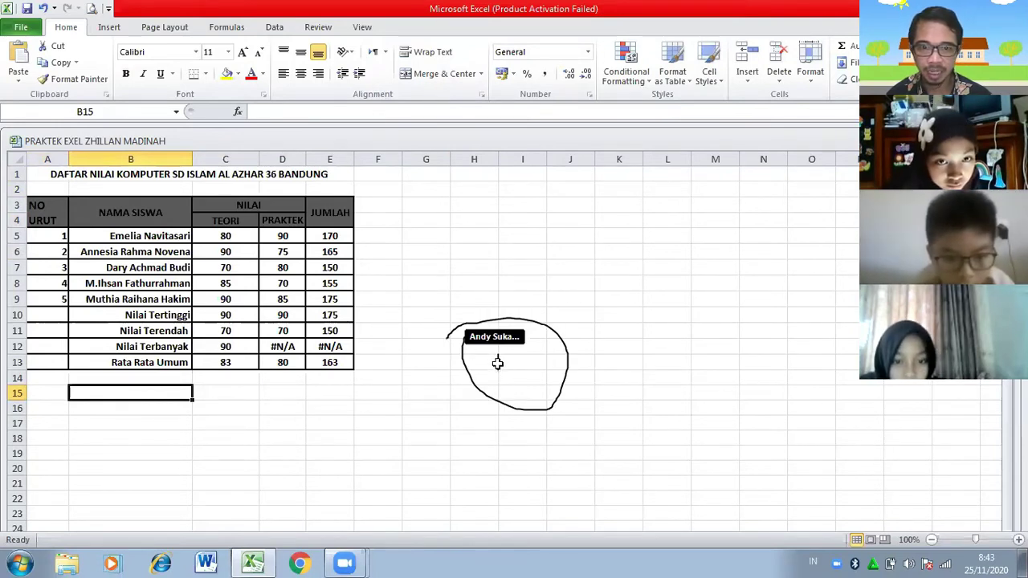
Step: Remove the stray border from cell H13 outside the table
click(497, 363)
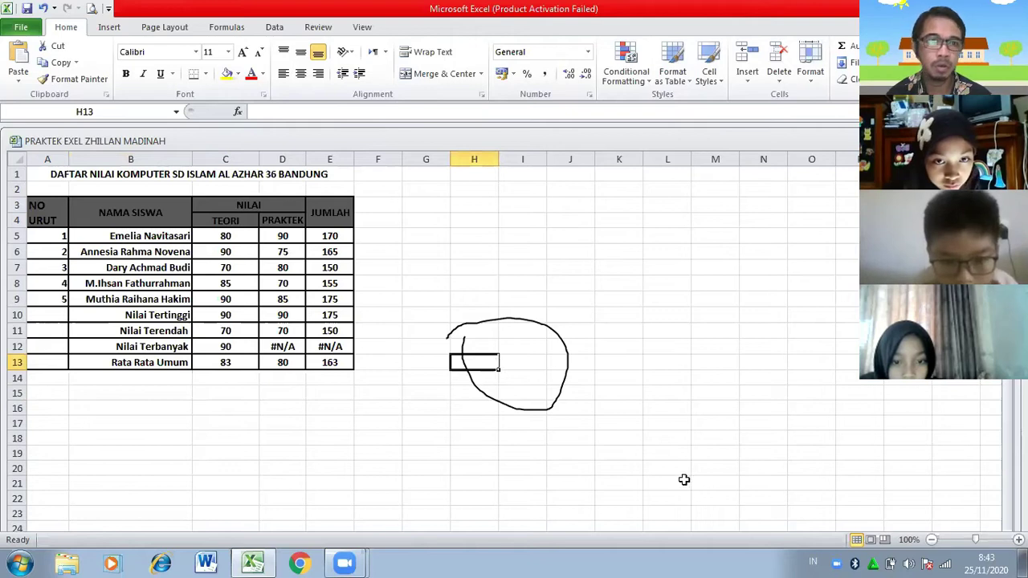
click(206, 74)
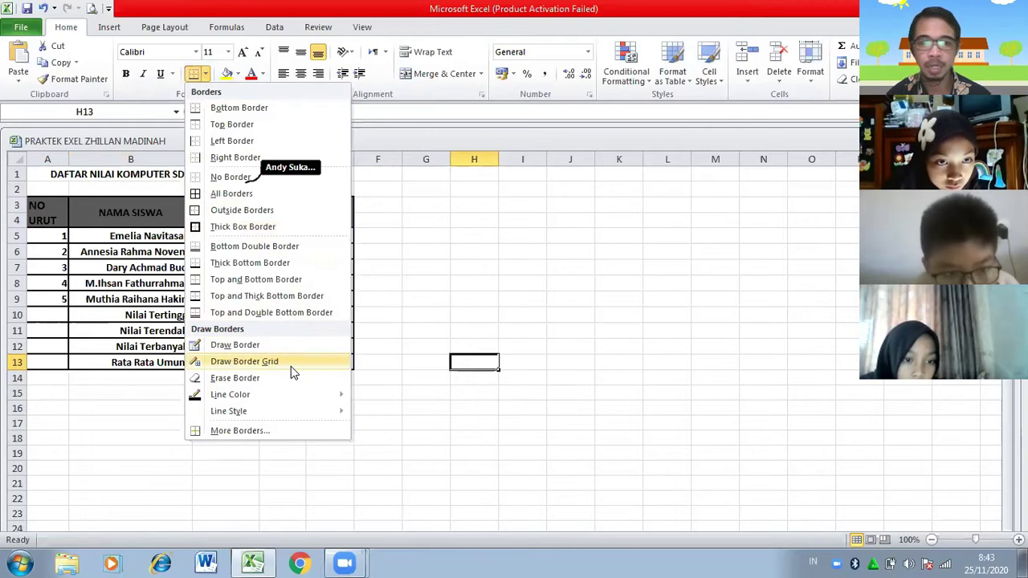
click(285, 190)
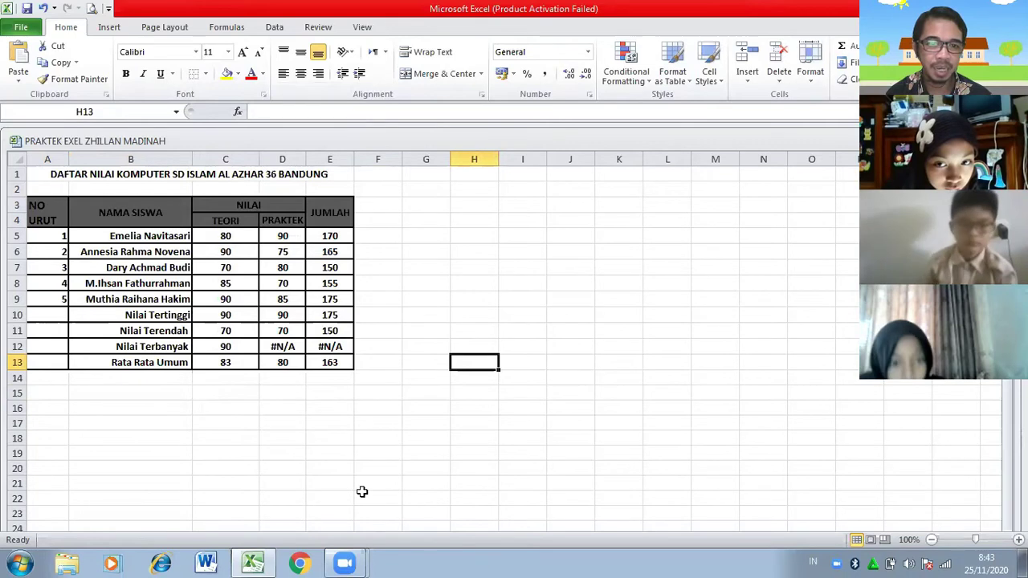
click(322, 235)
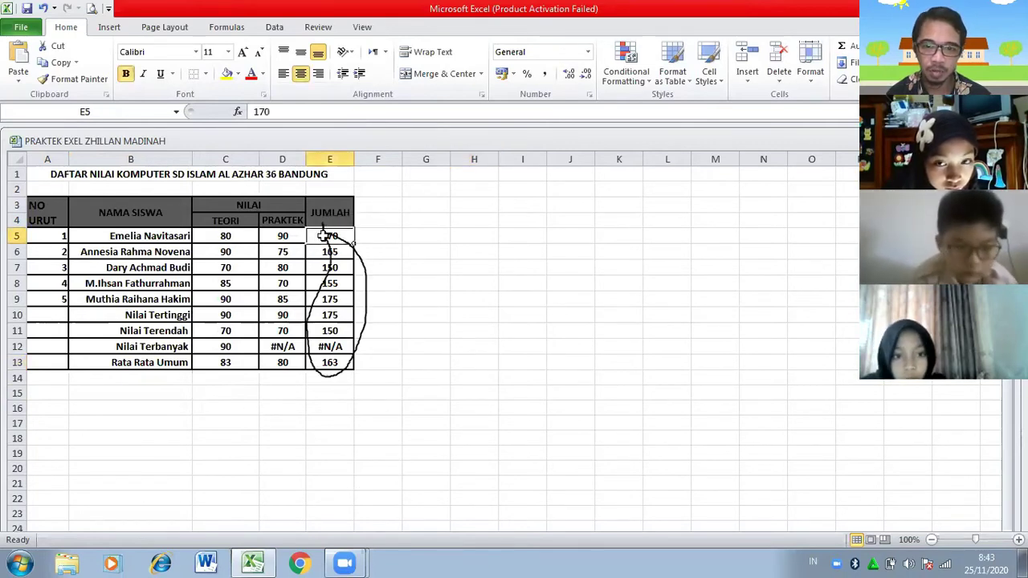
key(shift+Down)
key(shift+Down)
key(shift+Down)
key(shift+Down)
key(shift+Down)
key(shift+Down)
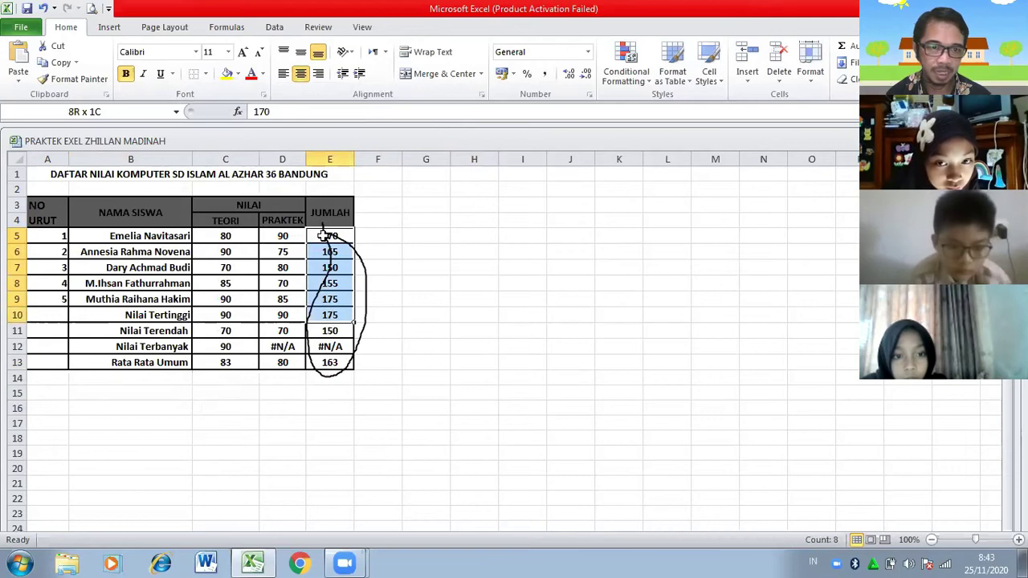
key(shift+Down)
key(shift+Down)
key(shift+Down)
key(shift+Left)
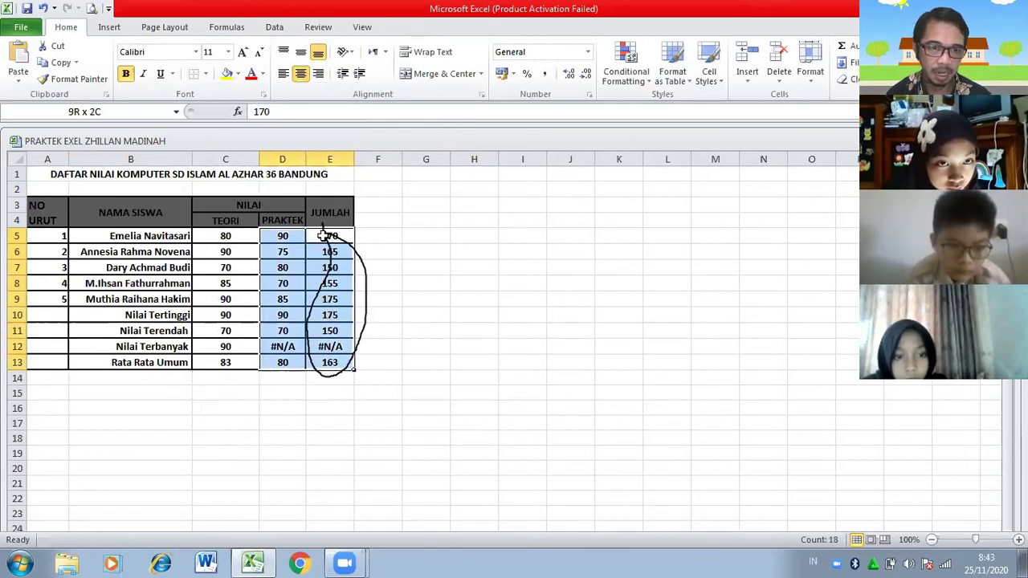
click(411, 260)
Step: Clear the first student's JUMLAH value in cell E5
click(337, 238)
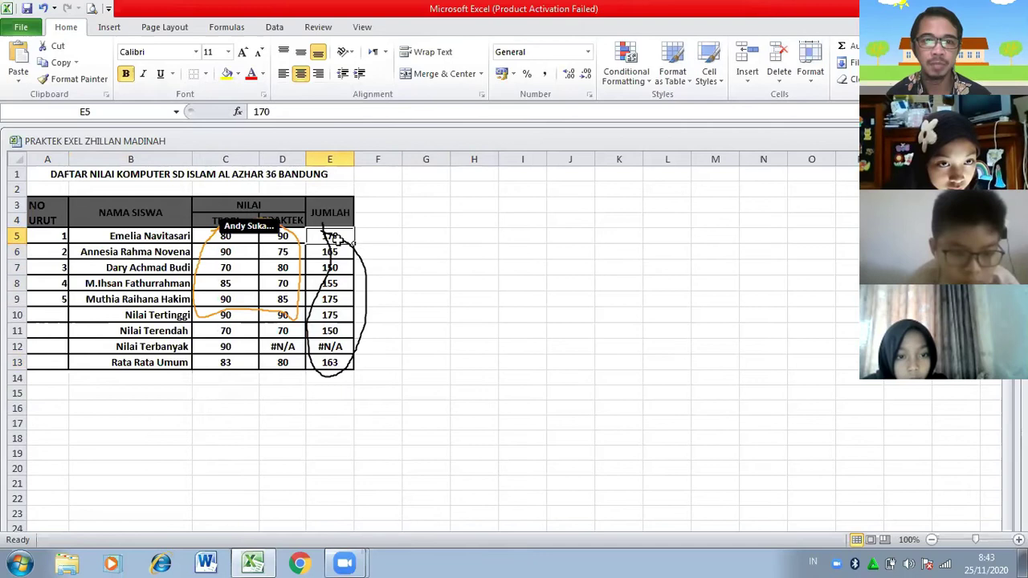
key(shift+Down)
key(shift+Down)
key(shift+Down)
key(shift+Down)
key(shift+Down)
key(shift+Down)
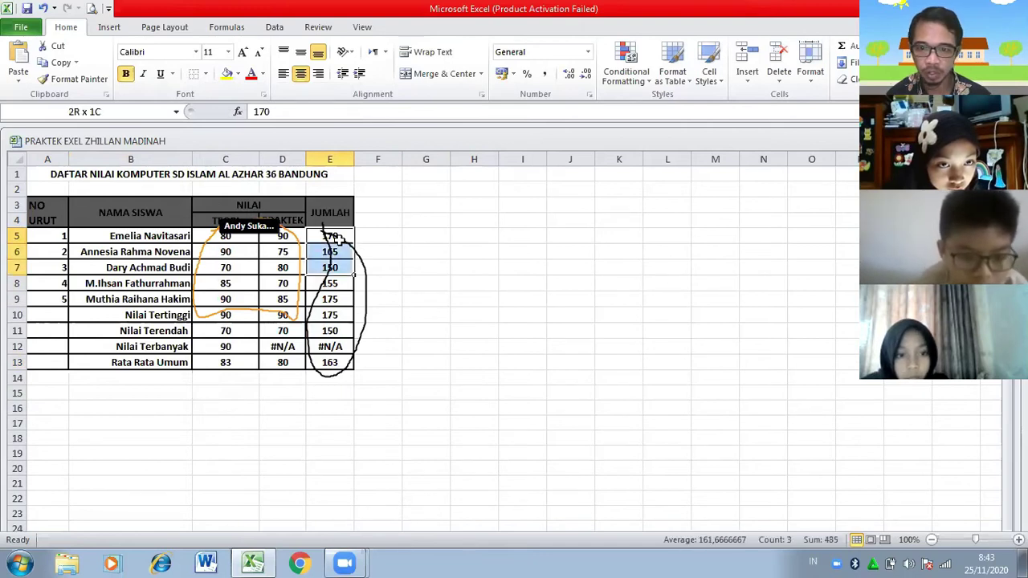
key(shift+Down)
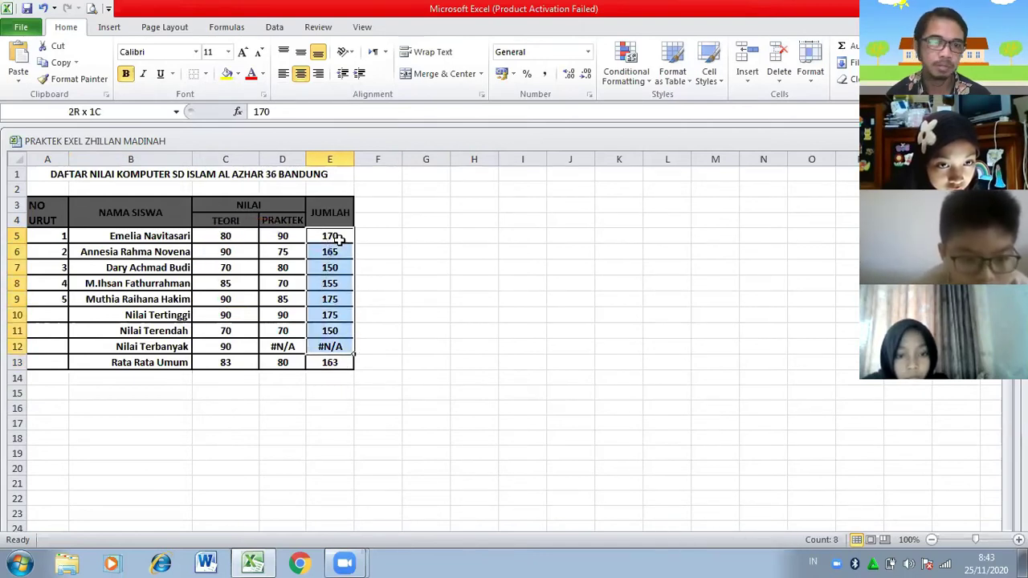
key(shift+Down)
key(BackSpace)
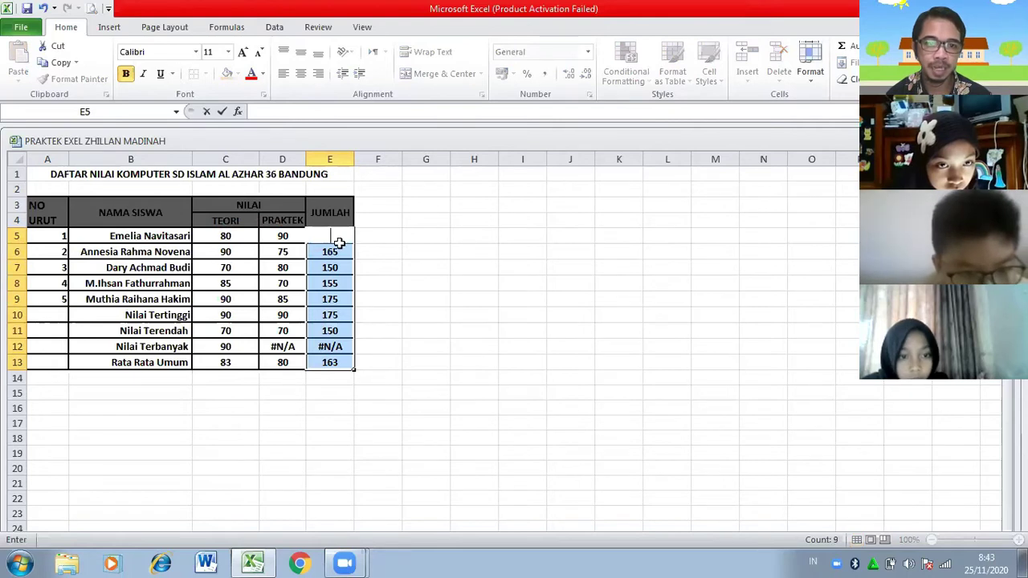
Step: Clear the remaining values in the JUMLAH column, range E6:E13
click(342, 252)
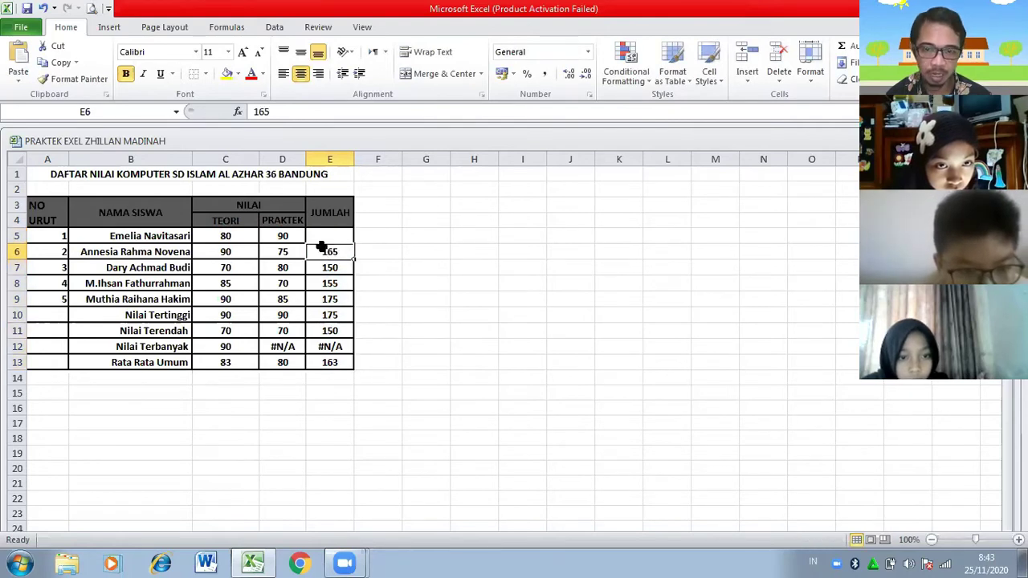
key(shift+Down)
key(shift+Down)
key(shift+Down)
key(shift+Down)
key(shift+Down)
key(shift+Down)
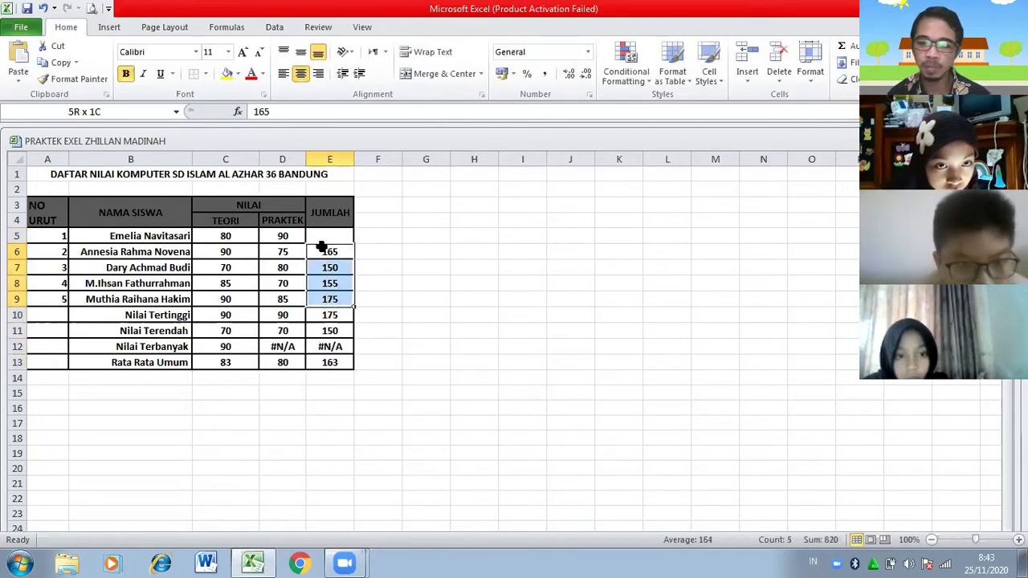
key(shift+Down)
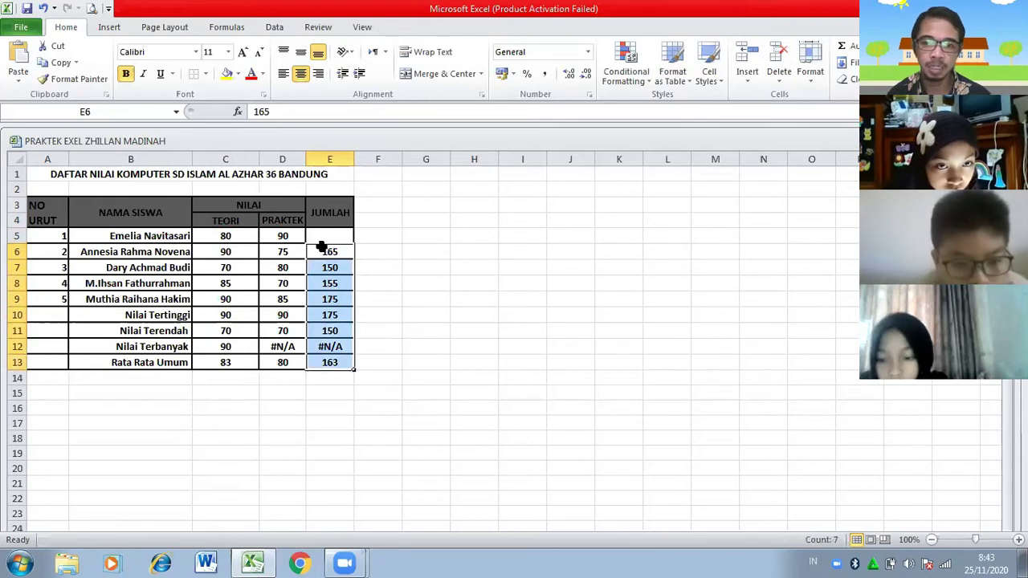
key(Delete)
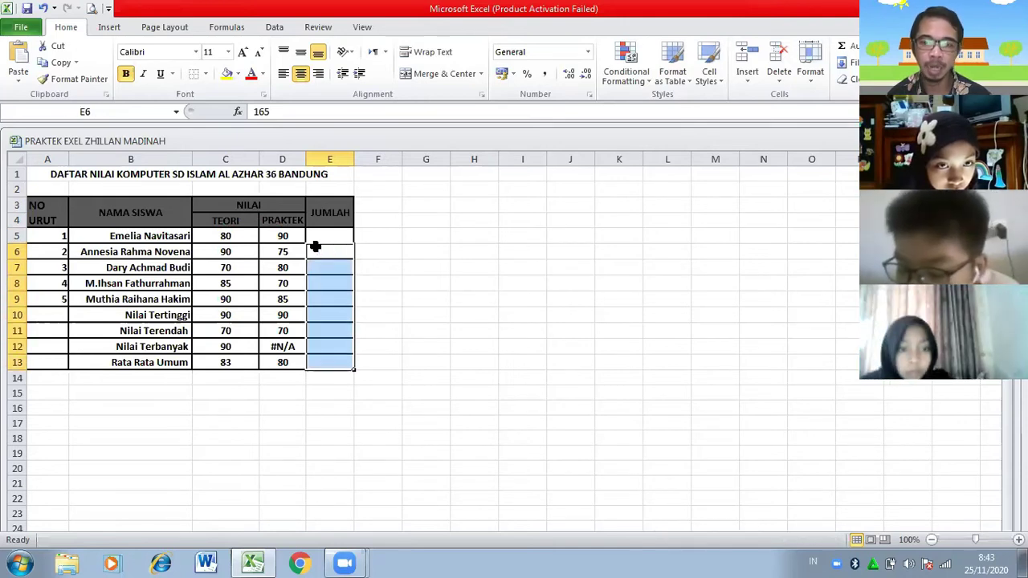
Step: Clear the TEORI and PRAKTEK summary values in range C10:D13 and save the workbook
click(217, 315)
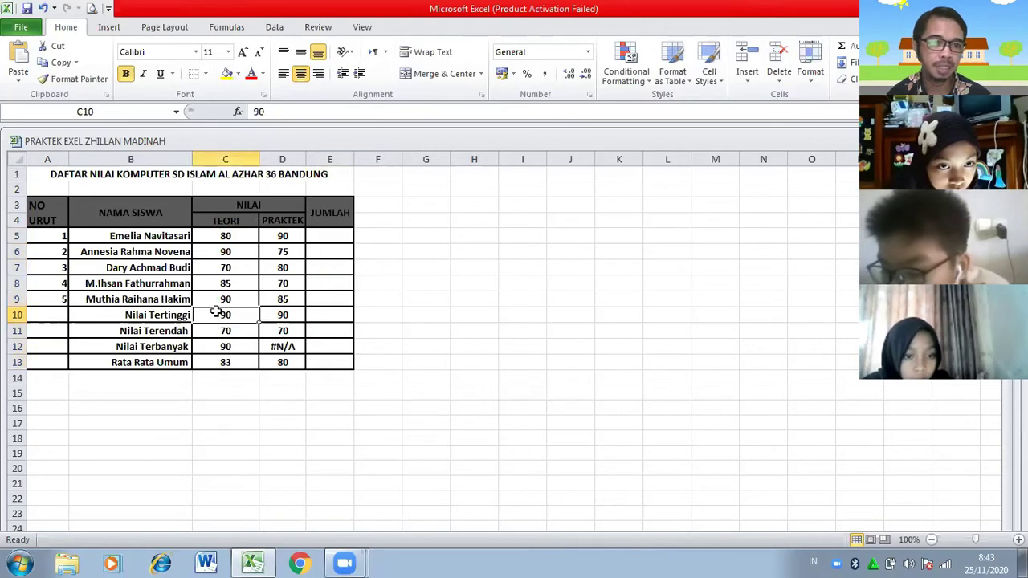
key(shift+Down)
key(shift+Down)
key(shift+Down)
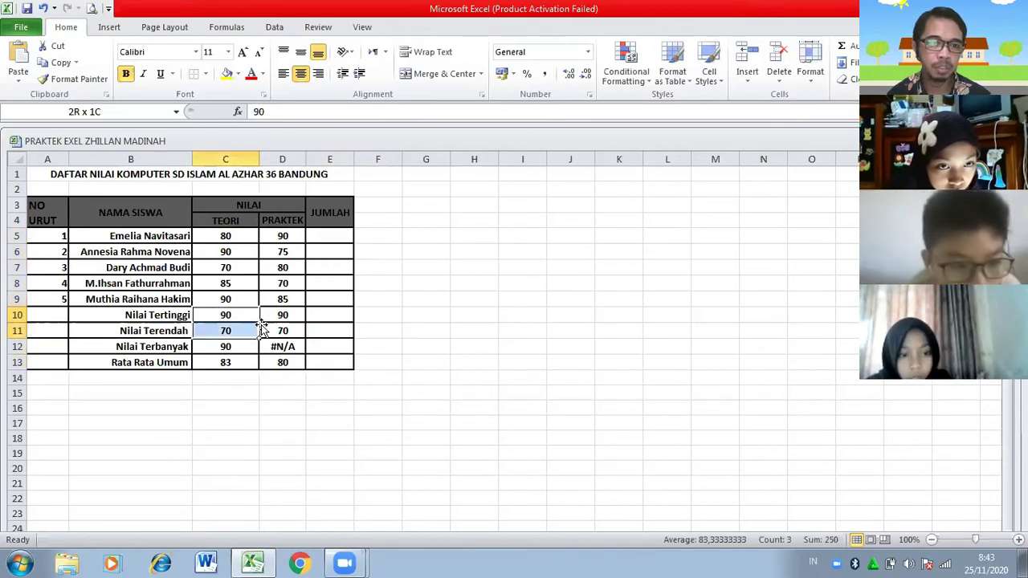
key(shift+Right)
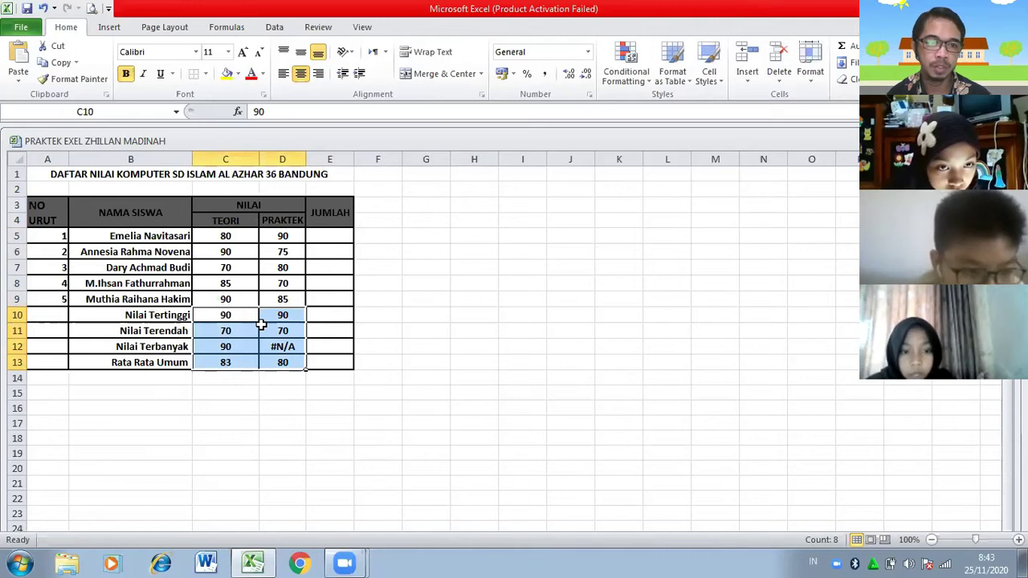
key(Delete)
click(302, 438)
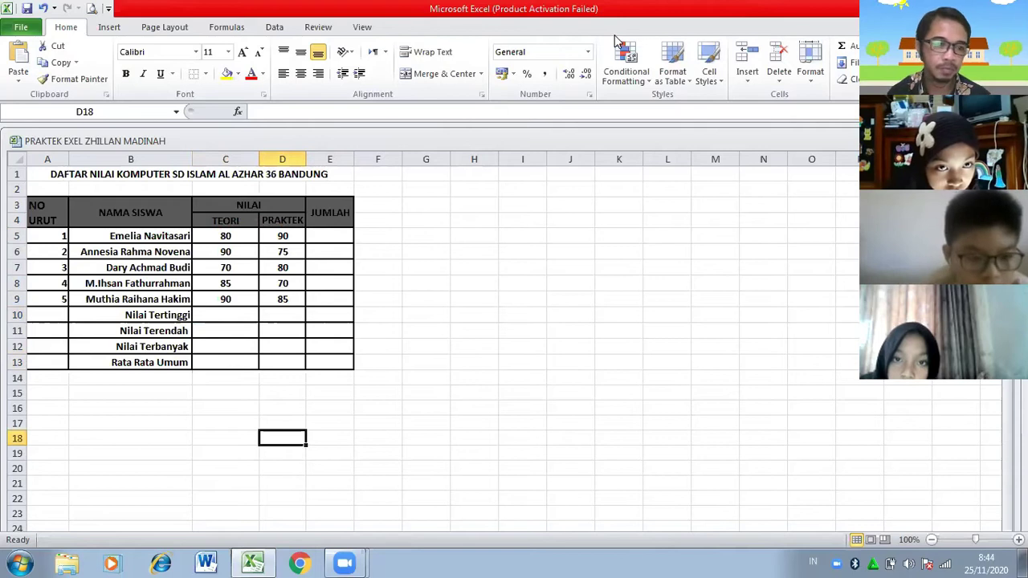
click(28, 12)
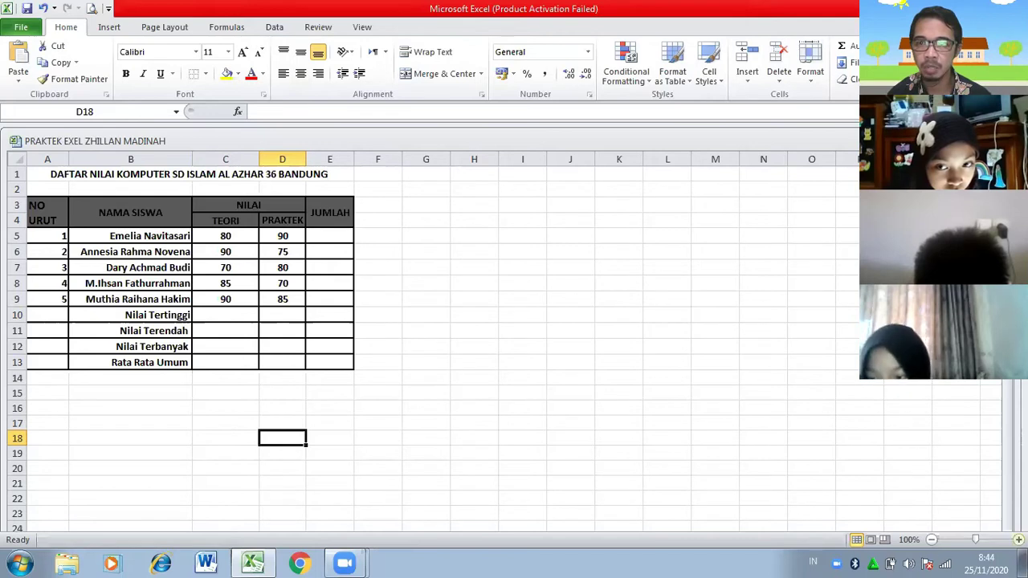
click(1019, 540)
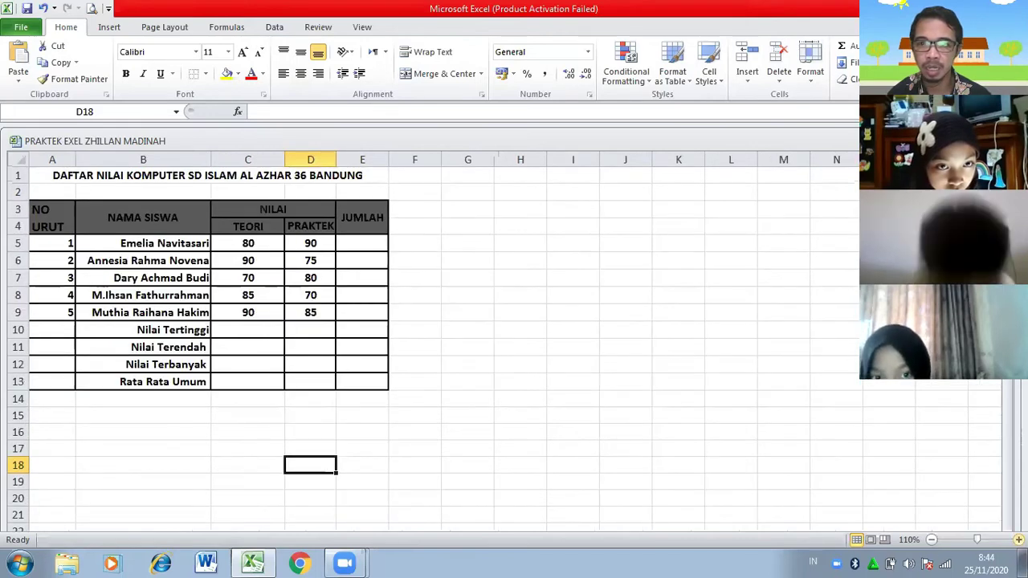
click(1019, 540)
click(1018, 540)
click(1019, 539)
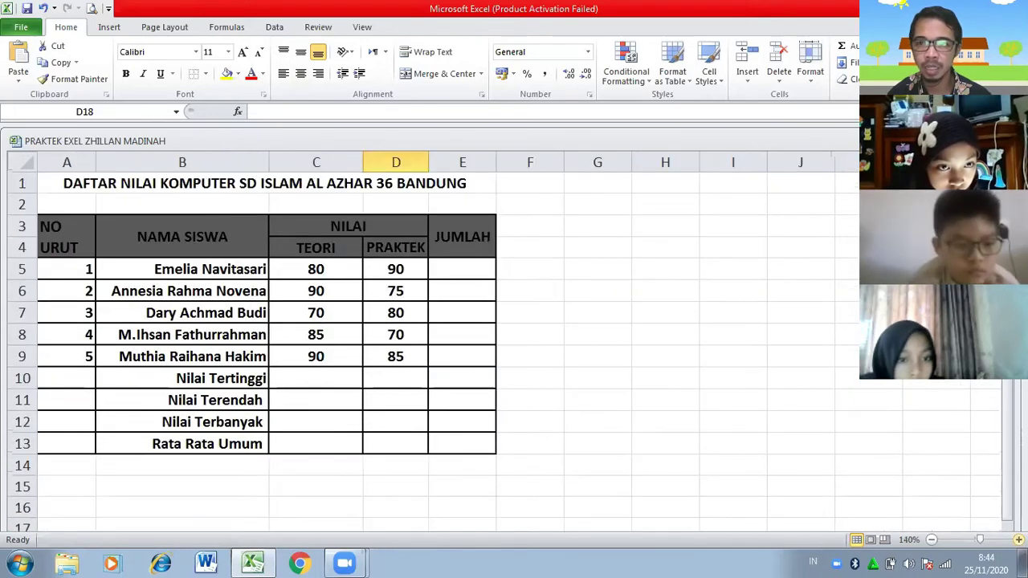
click(931, 539)
click(931, 540)
click(931, 540)
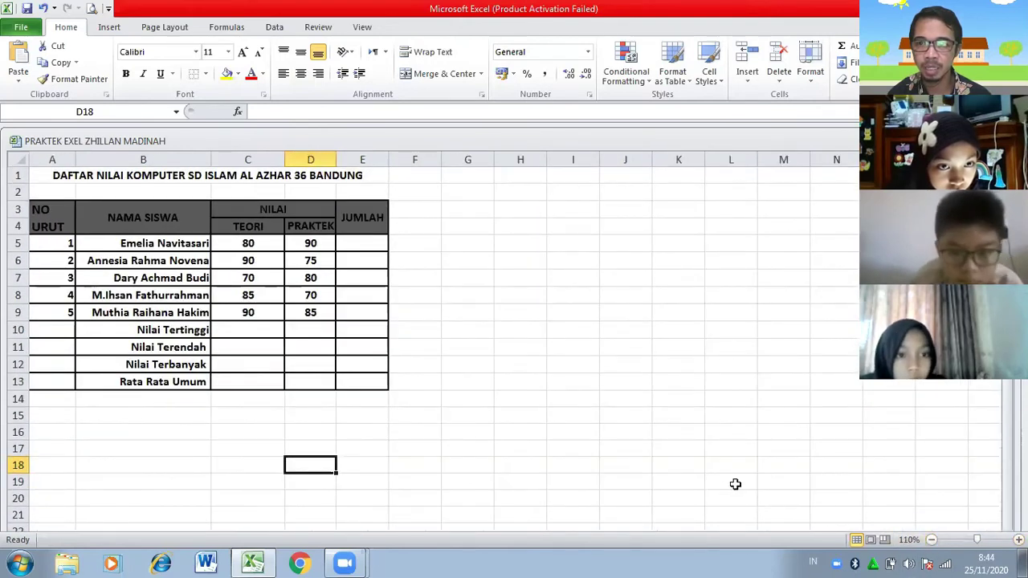
click(931, 540)
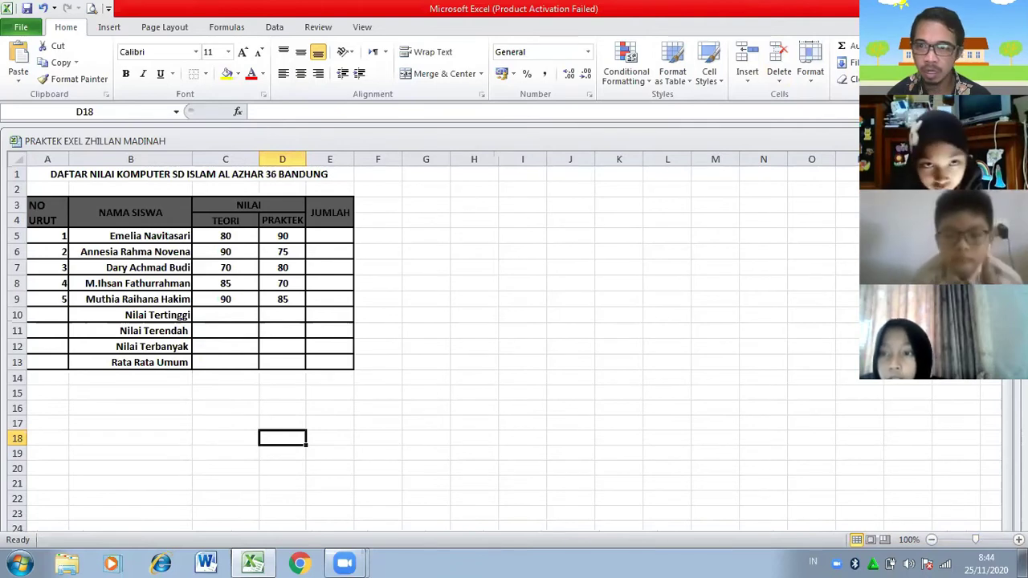
Step: Maximize the workbook window so its sheet names show, and rename Sheet1 to Latihan 1
key(ctrl+F10)
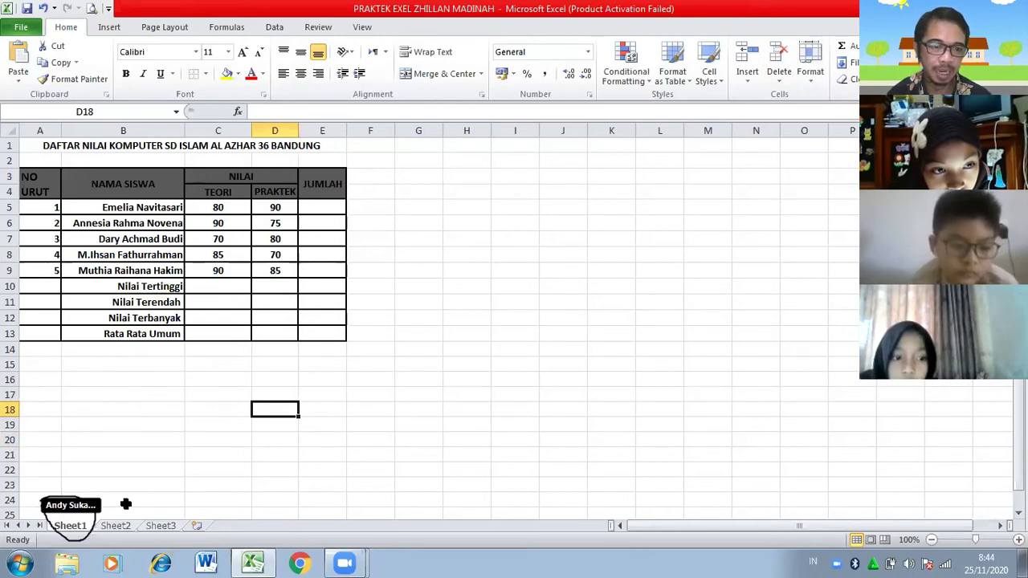
double_click(70, 526)
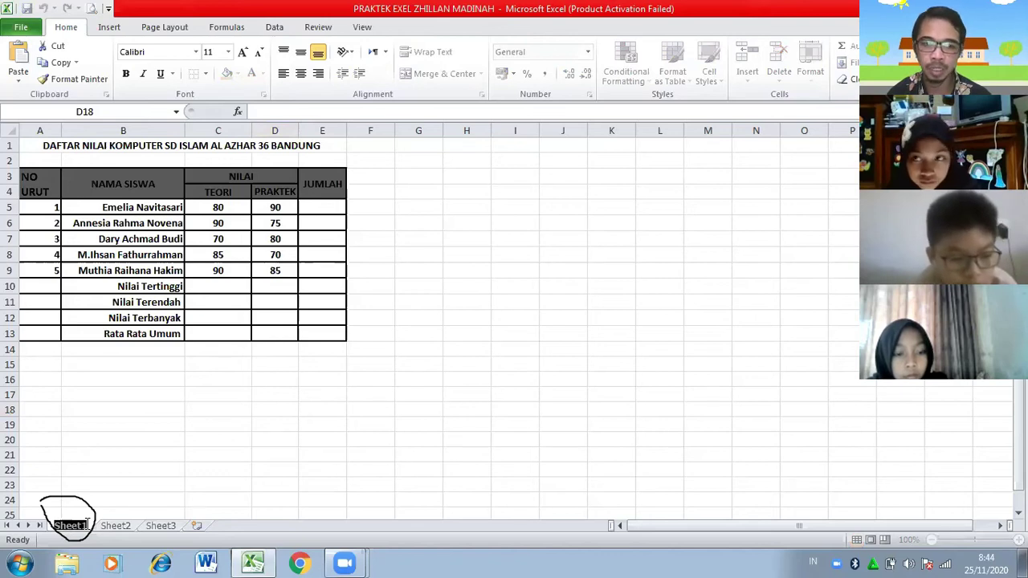
text(1)
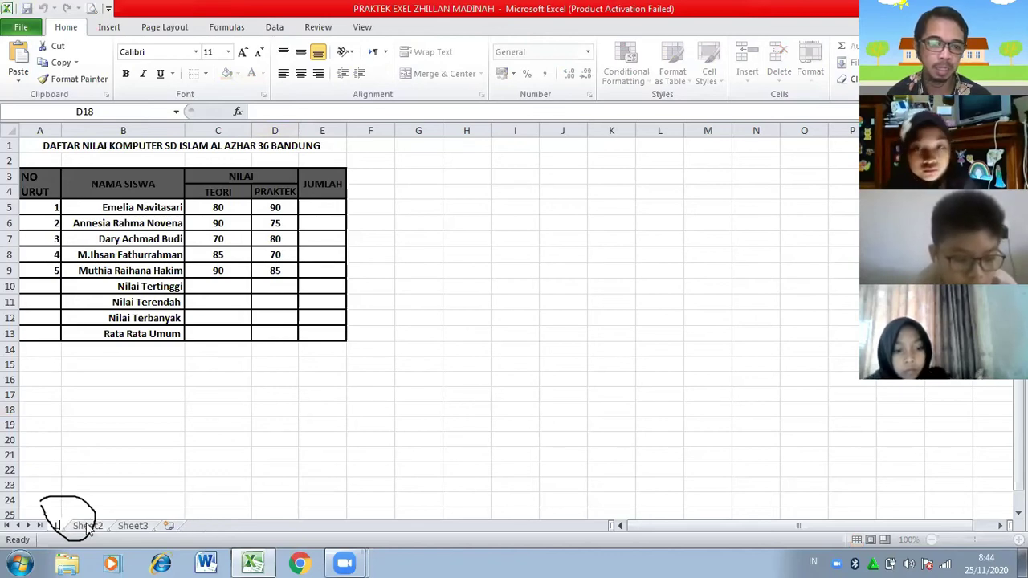
text(atihan)
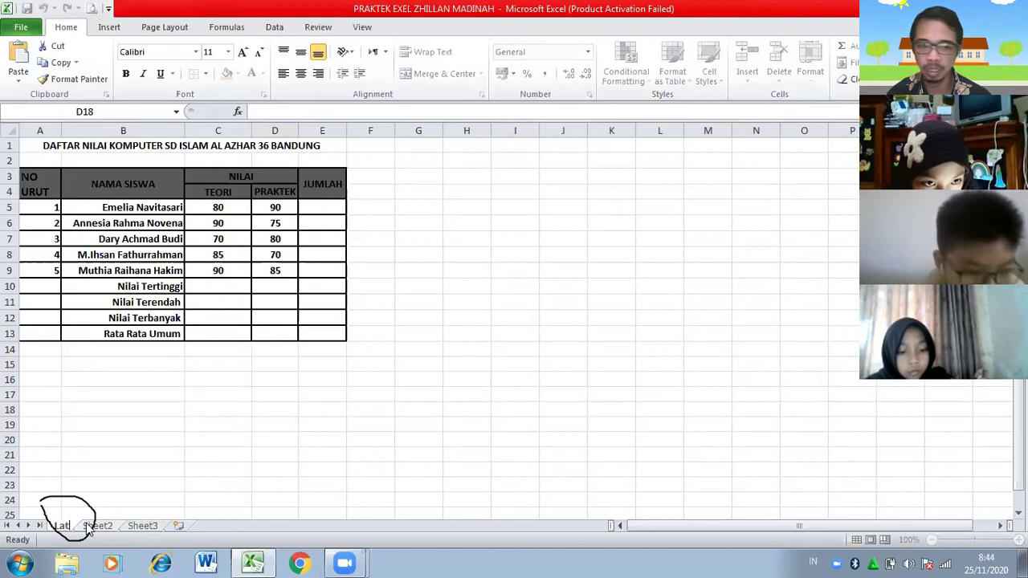
text( 1)
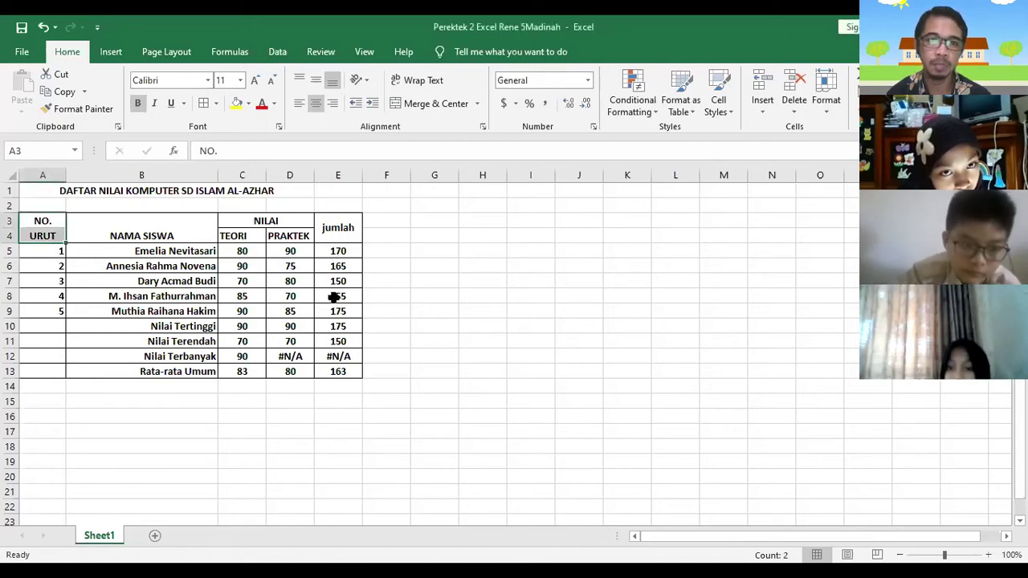
Step: Unmerge the table title in row 1 and merge and center it across A1:E1, the full table width
click(334, 250)
mouse_move(334, 250)
mouse_down()
mouse_move(338, 295)
mouse_move(338, 249)
mouse_up()
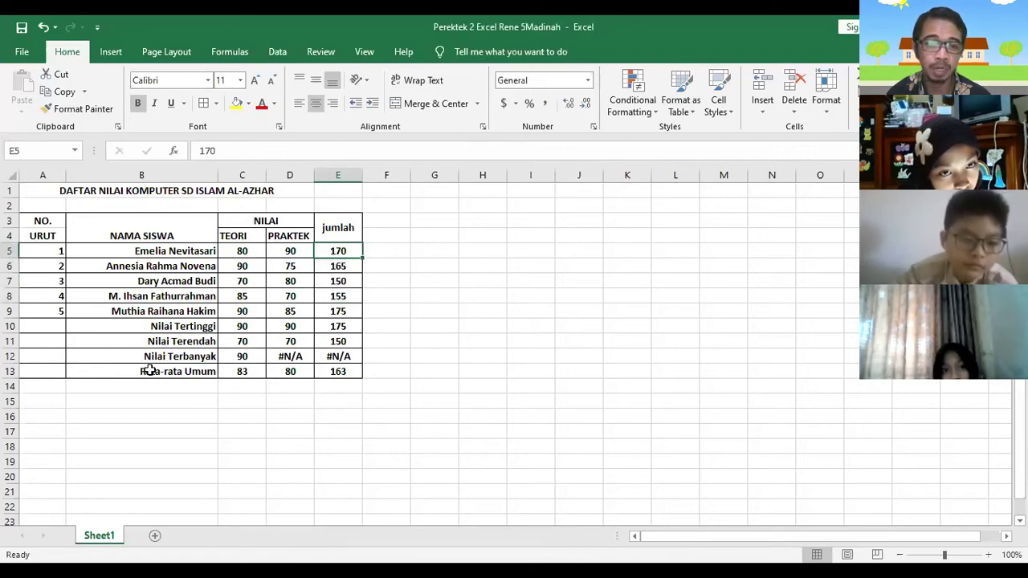
click(89, 196)
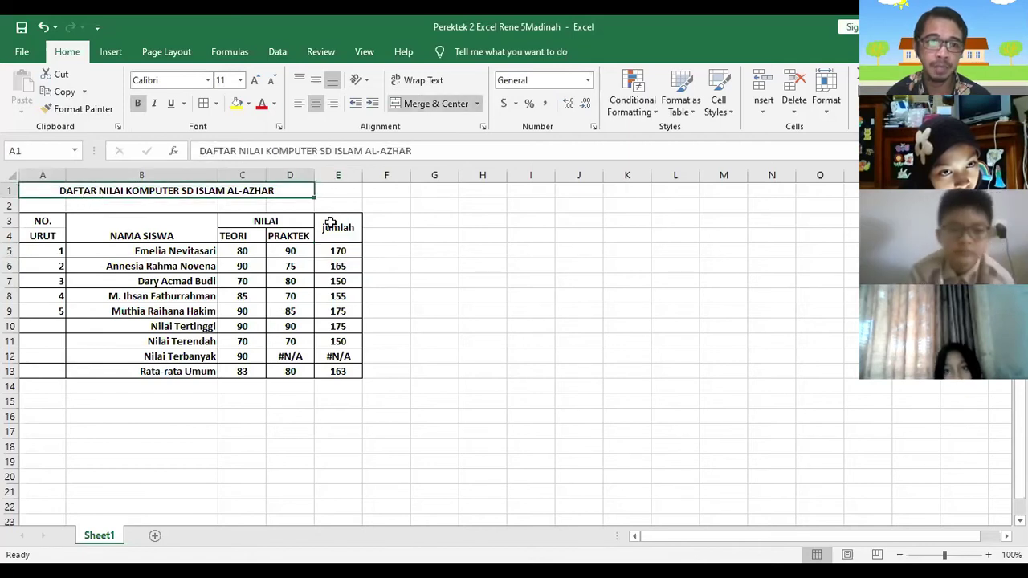
click(458, 105)
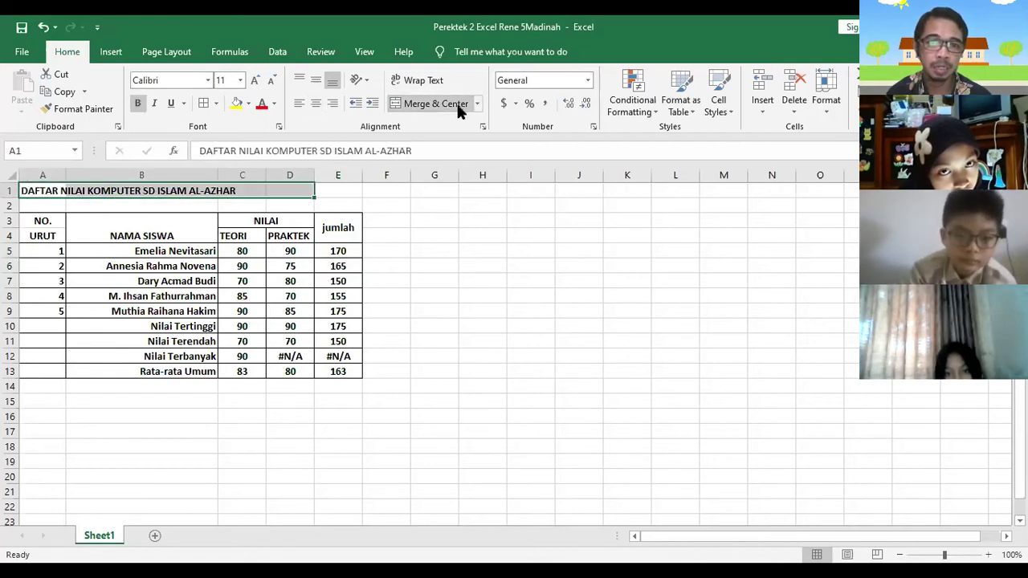
click(233, 205)
drag(50, 189, 343, 191)
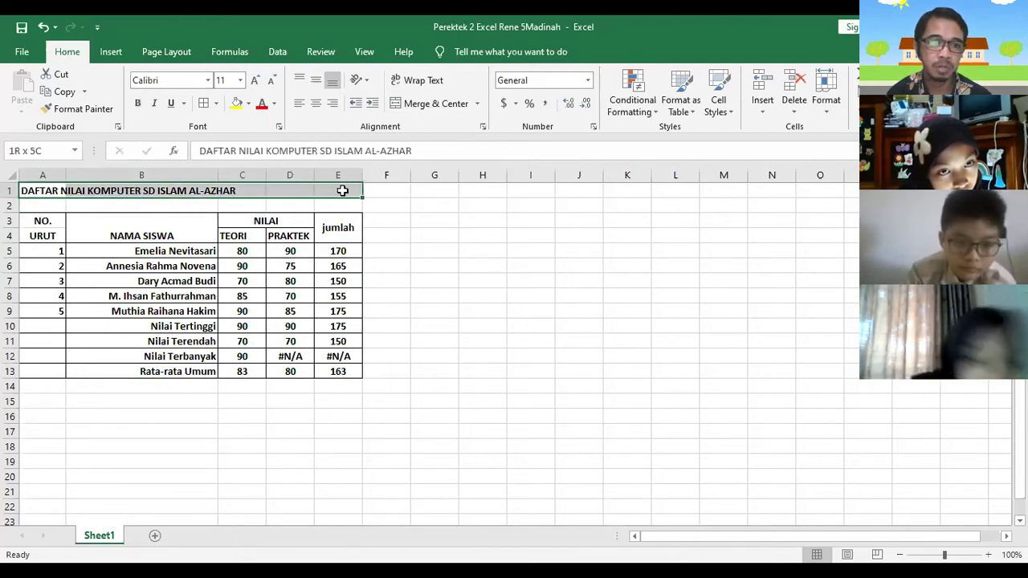
click(420, 104)
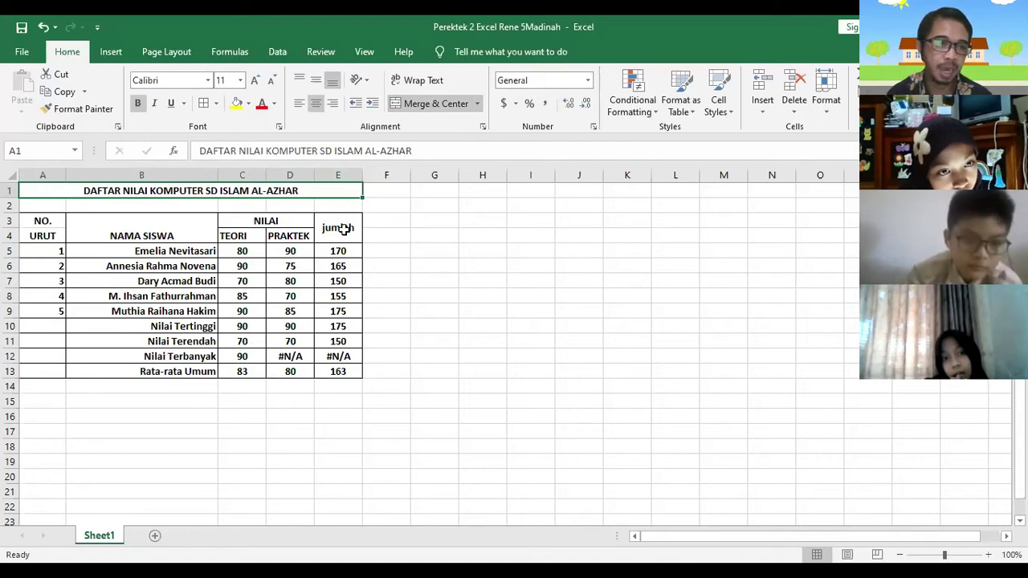
Step: Center the table headers in A3:E4 both vertically and horizontally
click(35, 221)
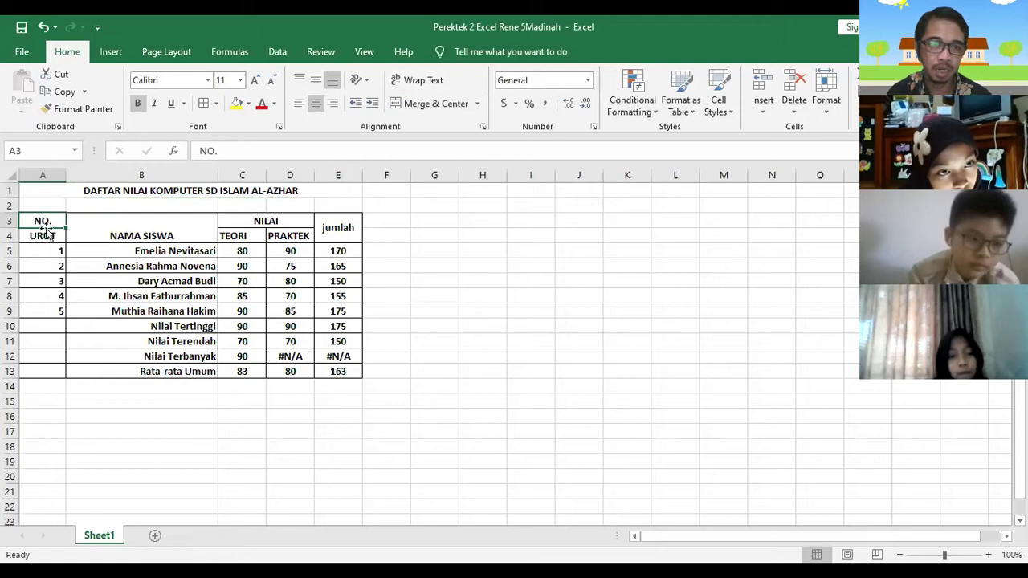
drag(42, 219, 338, 235)
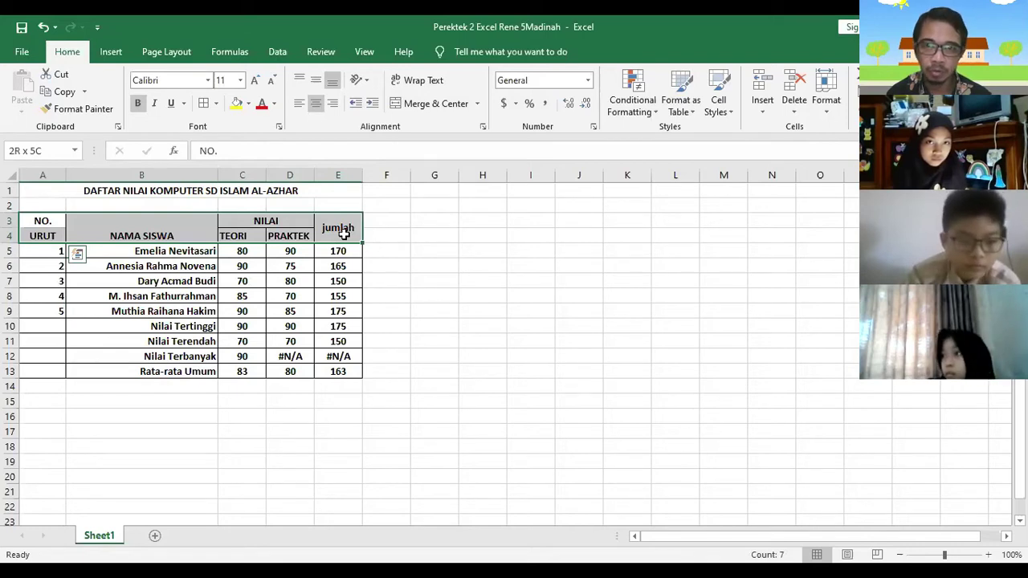
drag(344, 234, 344, 231)
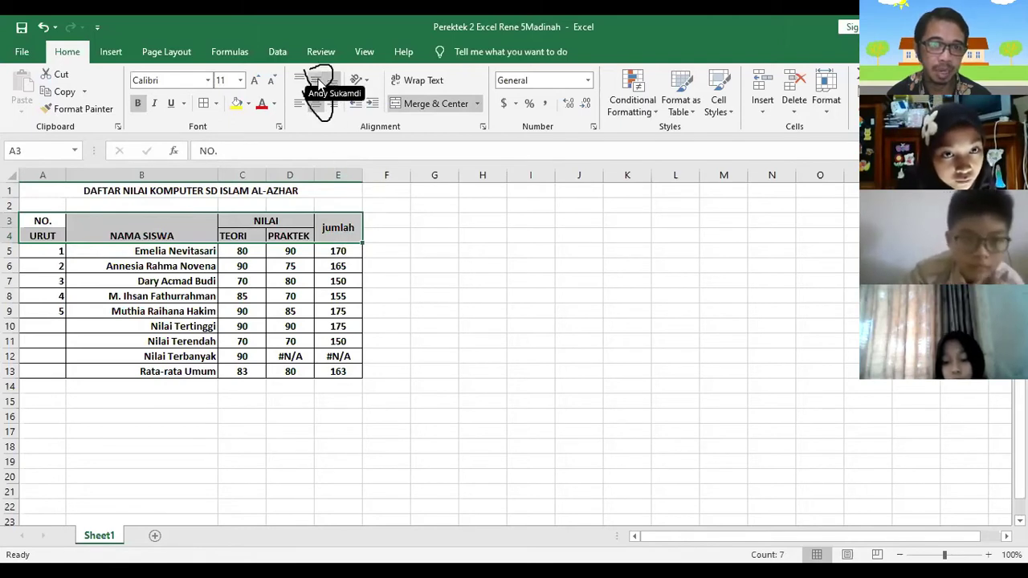
click(318, 81)
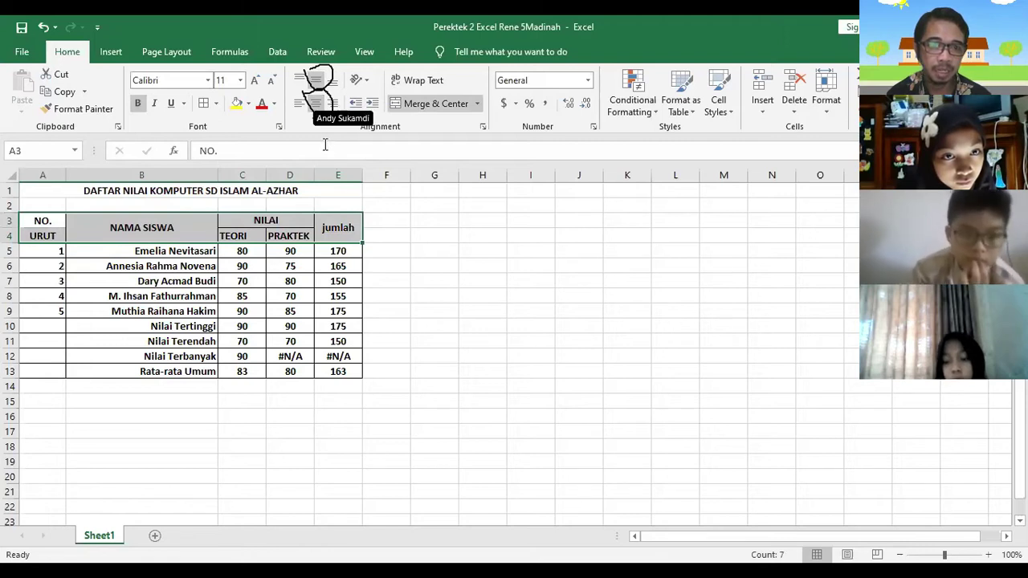
click(317, 104)
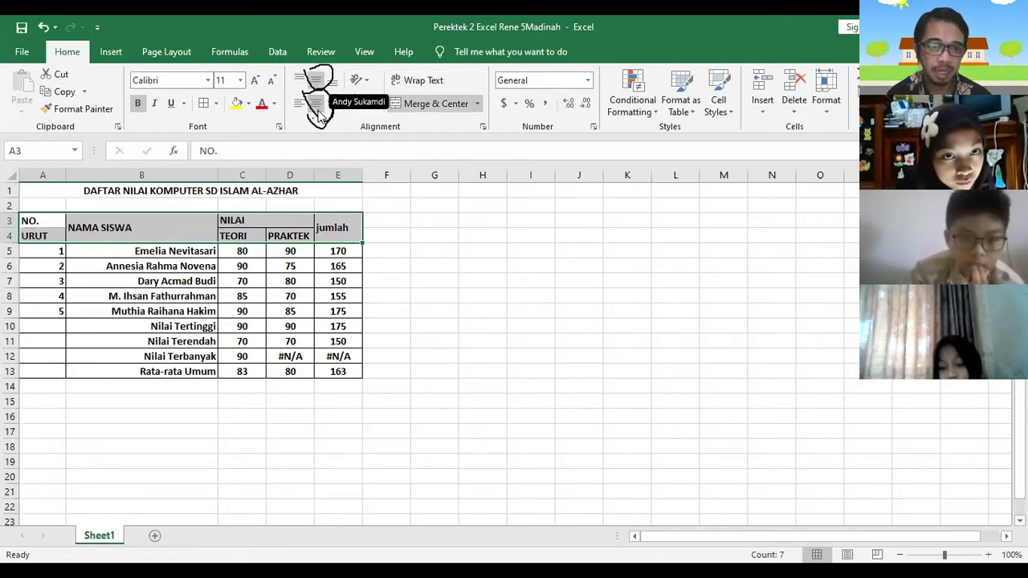
click(319, 112)
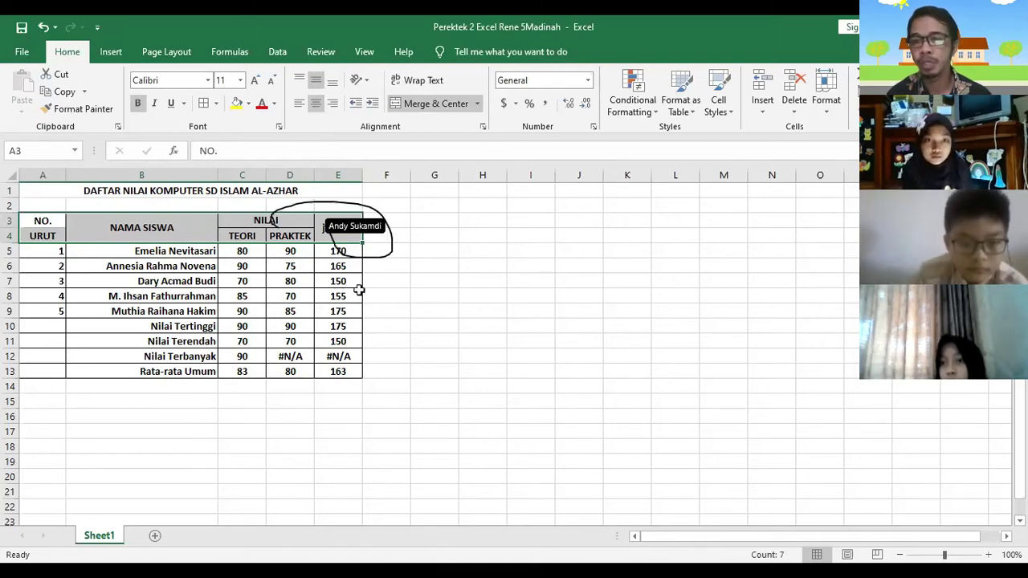
Step: Rewrite the total column's header in E3 in capitals as JUMLAH
click(341, 229)
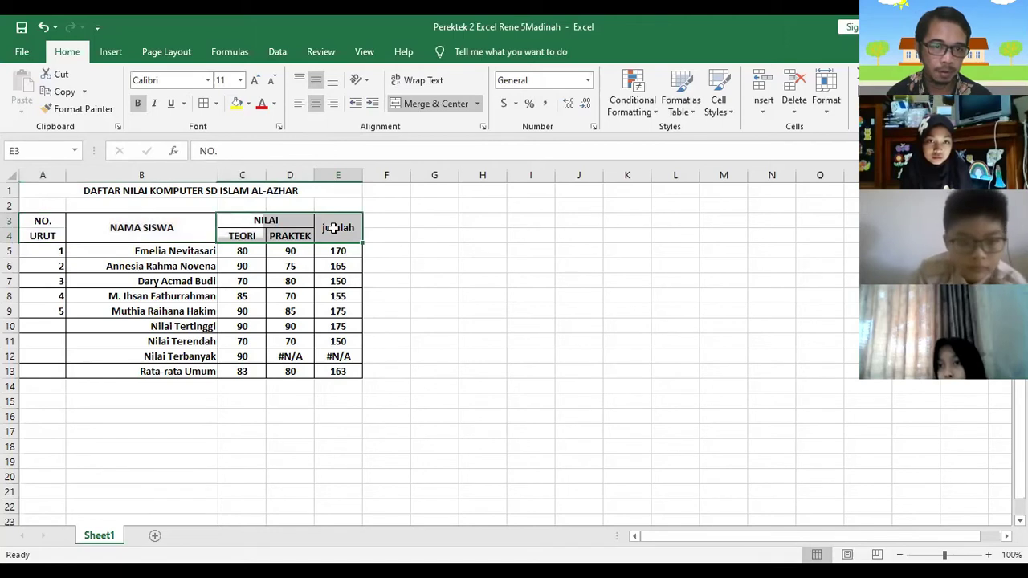
click(324, 152)
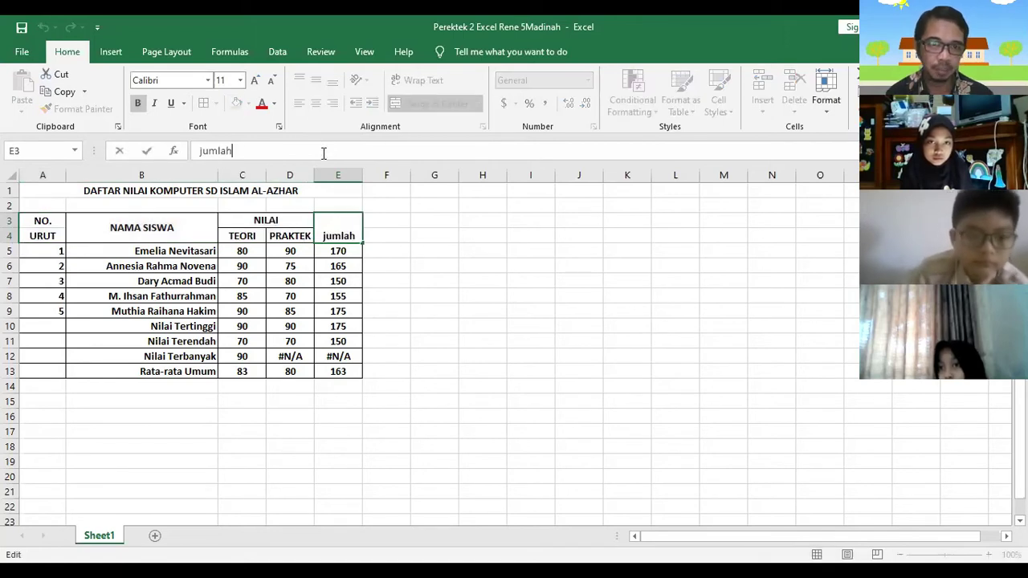
key(BackSpace)
key(BackSpace)
key(BackSpace)
key(BackSpace)
key(BackSpace)
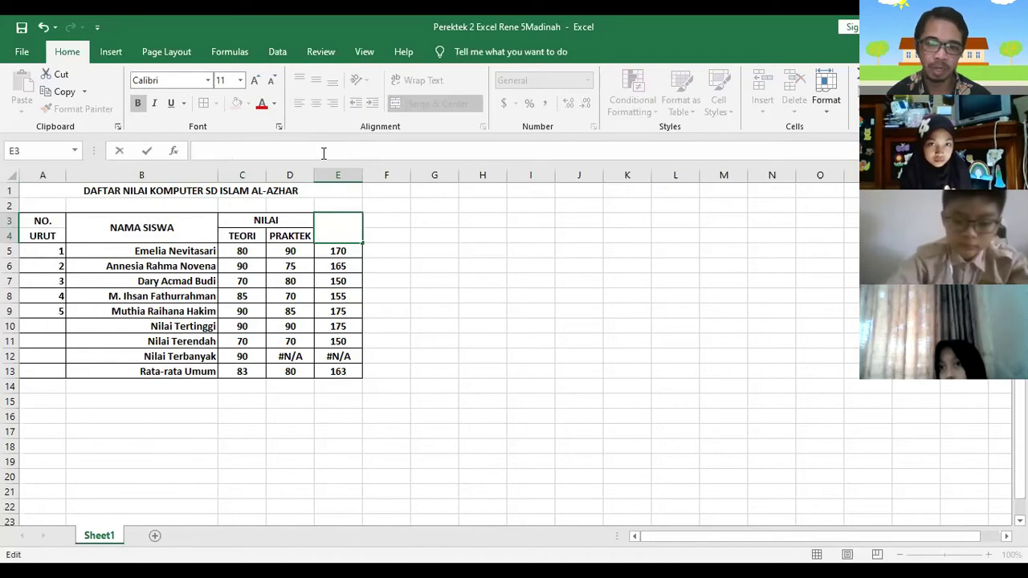
text(JUMLAH)
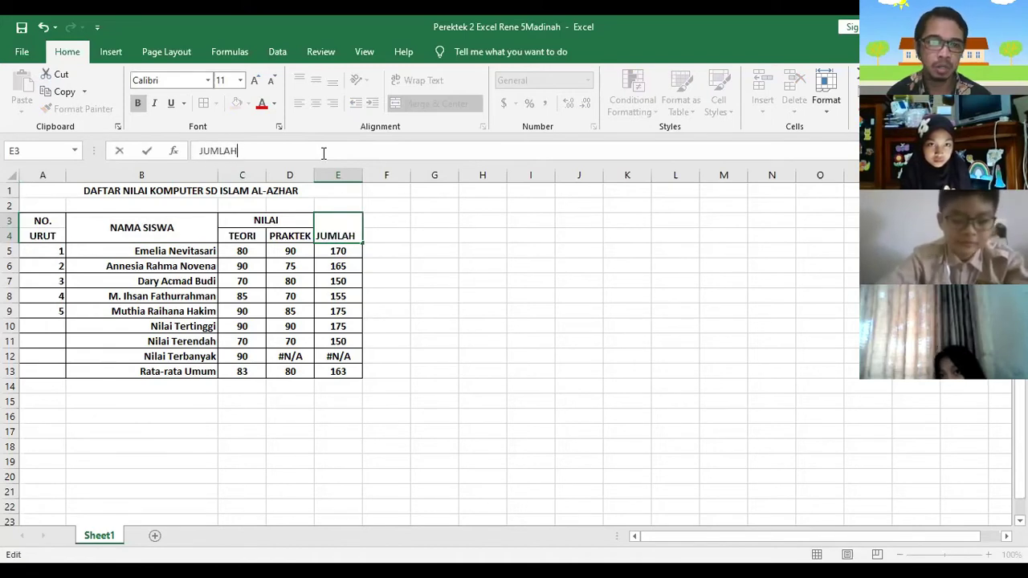
click(385, 230)
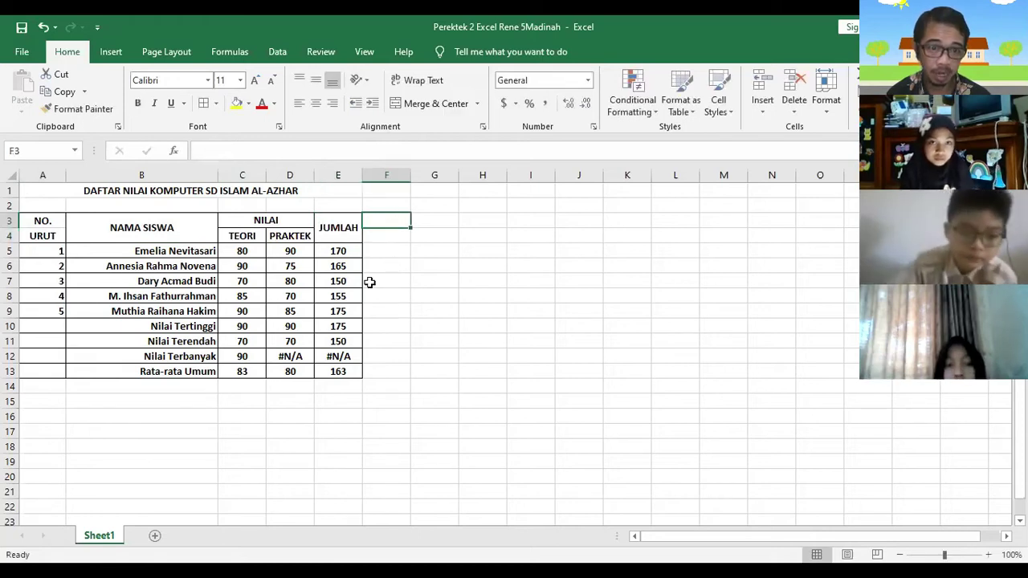
Step: Clear the JUMLAH values in E5:E13 and the TEORI and PRAKTEK summary values in C10:D13
drag(337, 252, 334, 371)
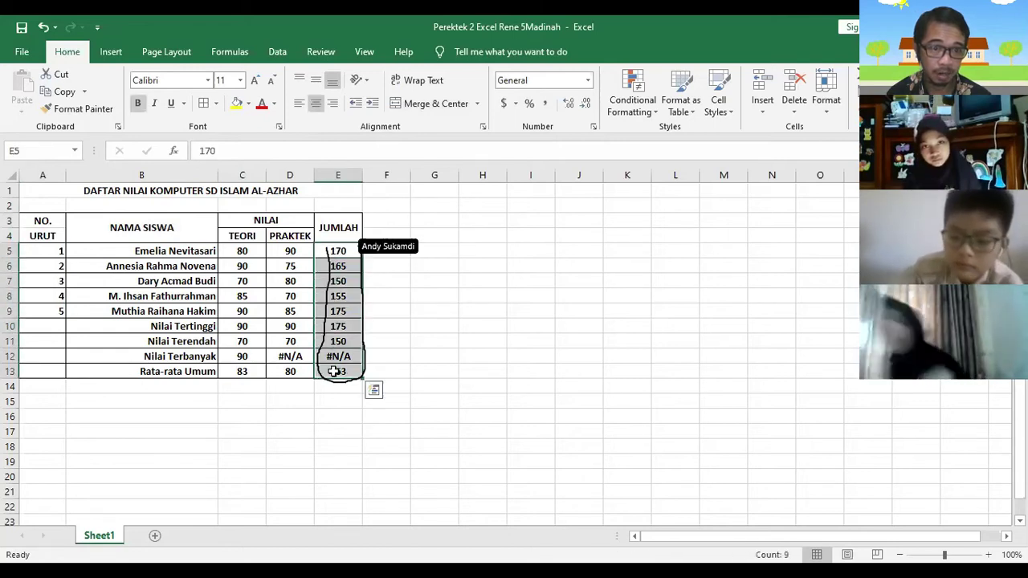
key(Delete)
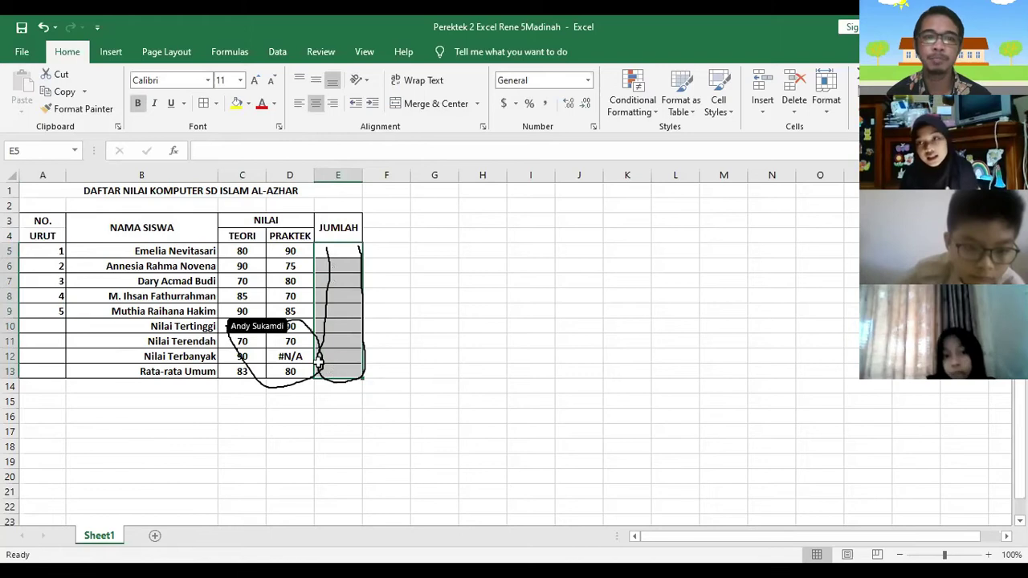
drag(256, 333, 294, 372)
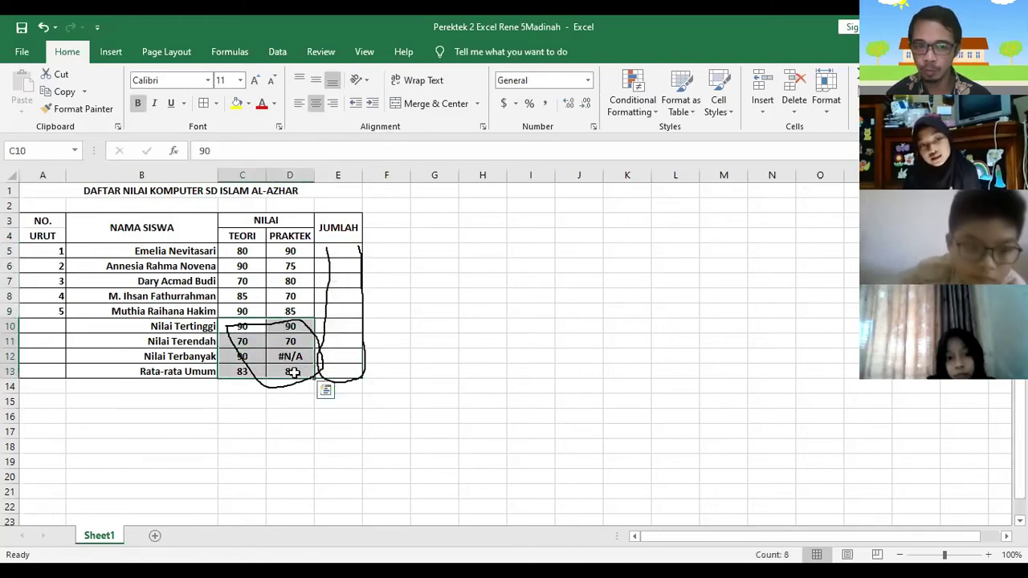
key(Delete)
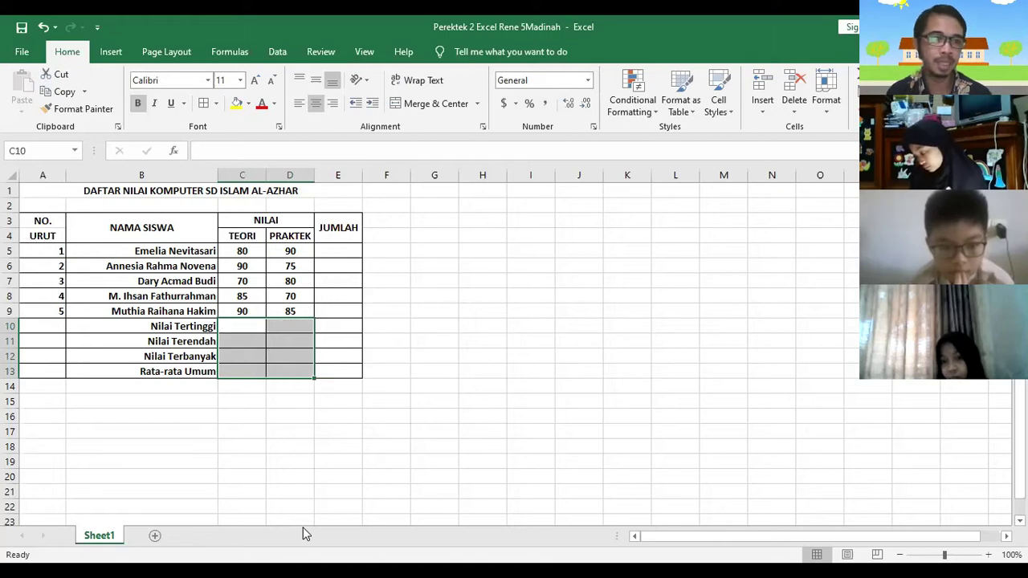
click(344, 488)
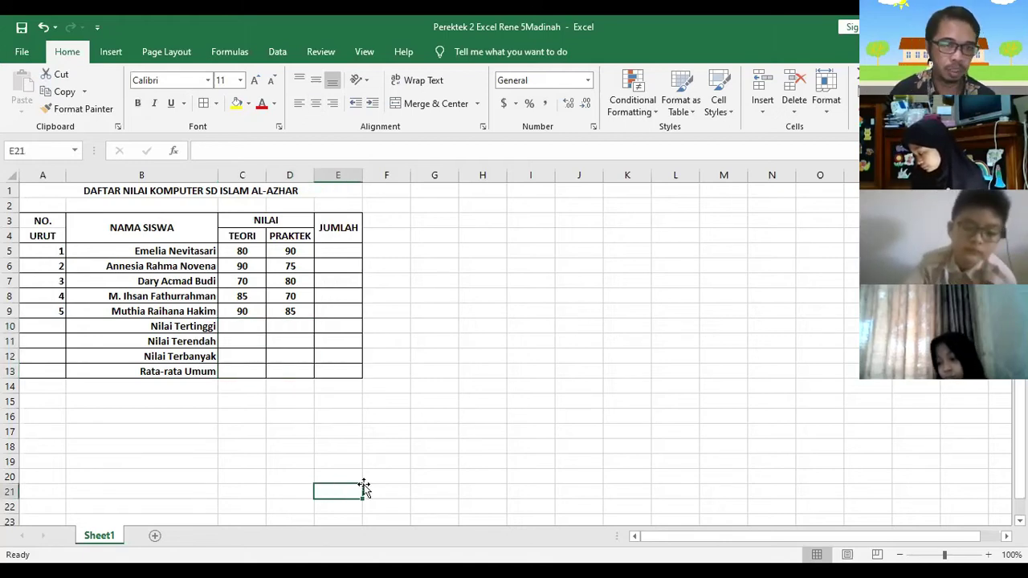
Step: Rename the worksheet Sheet1 as LATIHAN 2
click(367, 482)
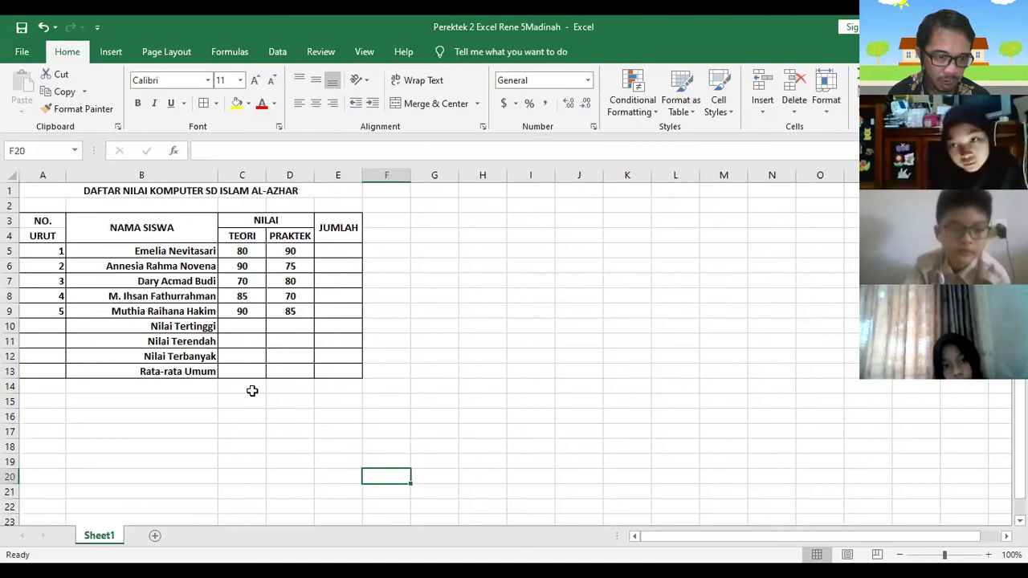
right_click(111, 540)
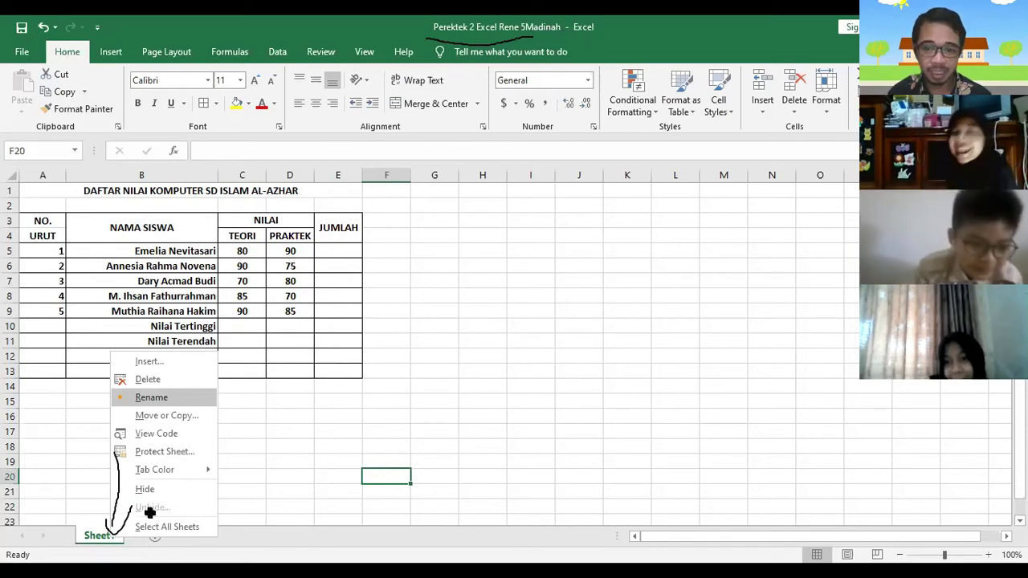
click(171, 397)
text(LA)
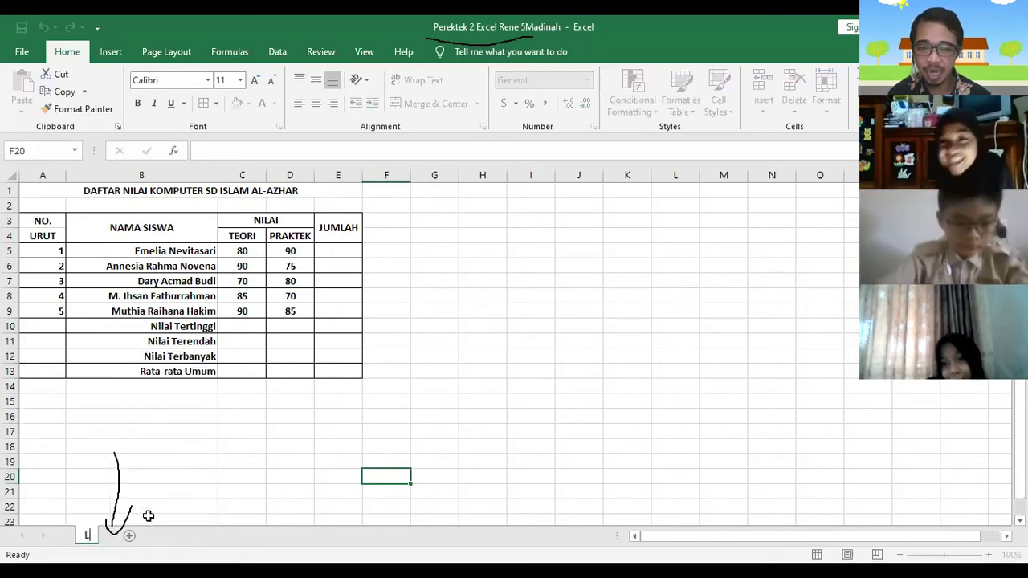
text(TI)
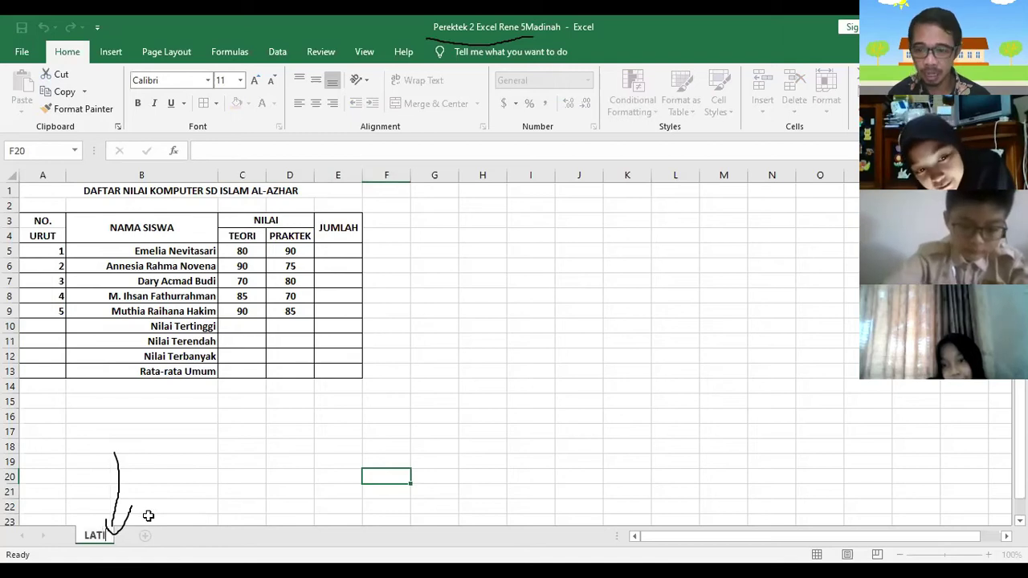
text(HAN 2)
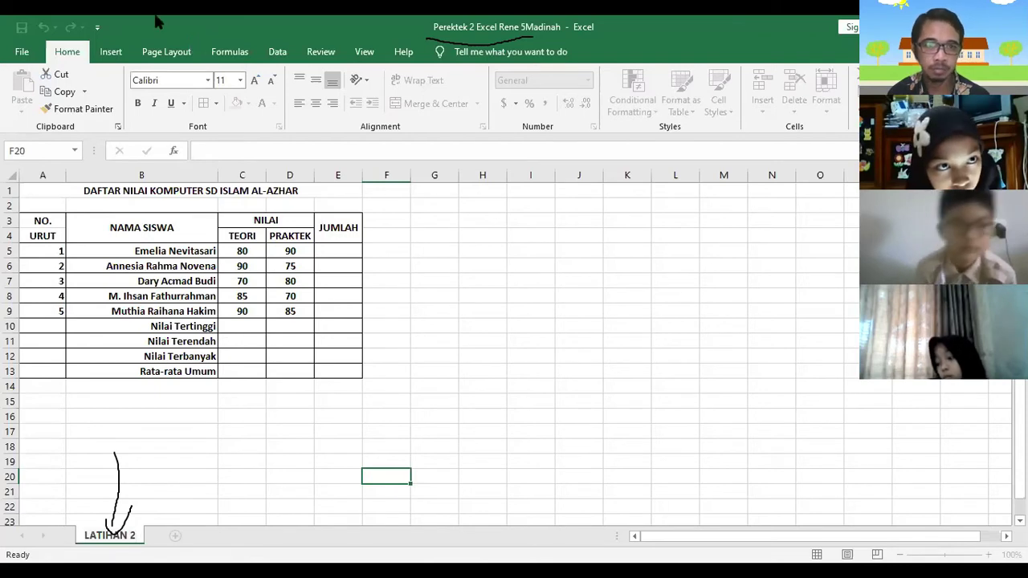
Step: Start saving the workbook as a new file on This PC
click(34, 56)
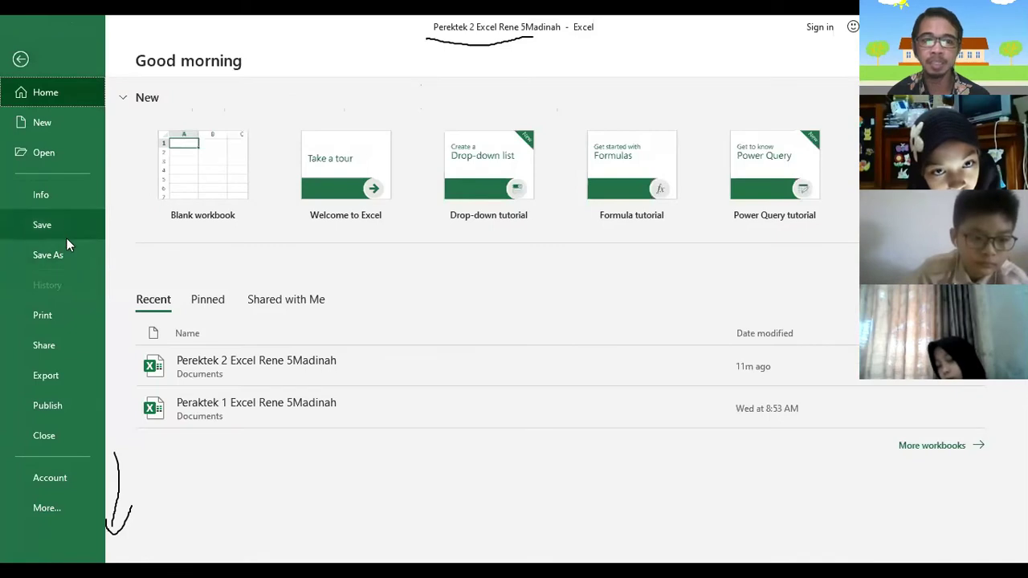
click(63, 253)
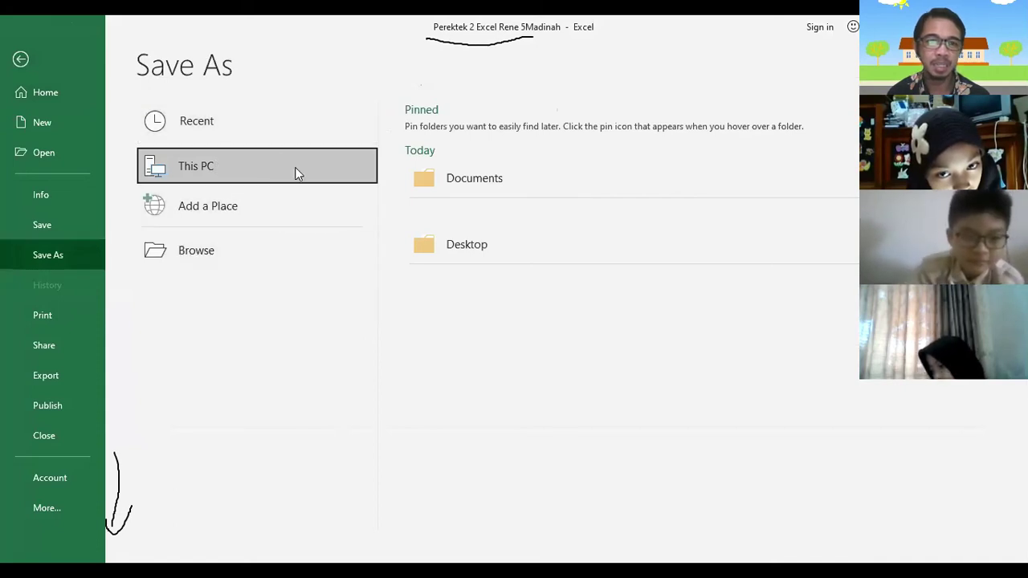
click(365, 167)
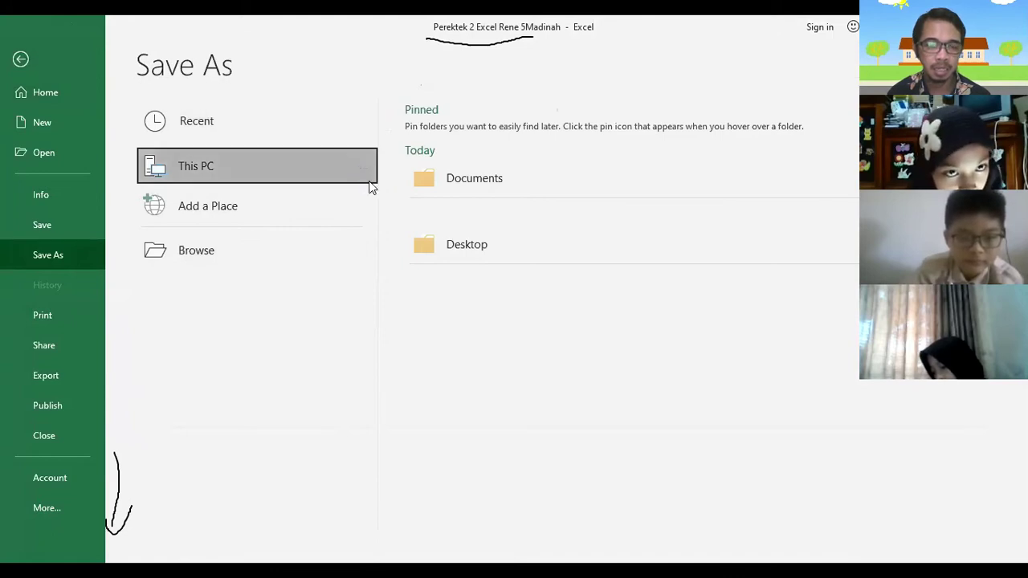
click(370, 180)
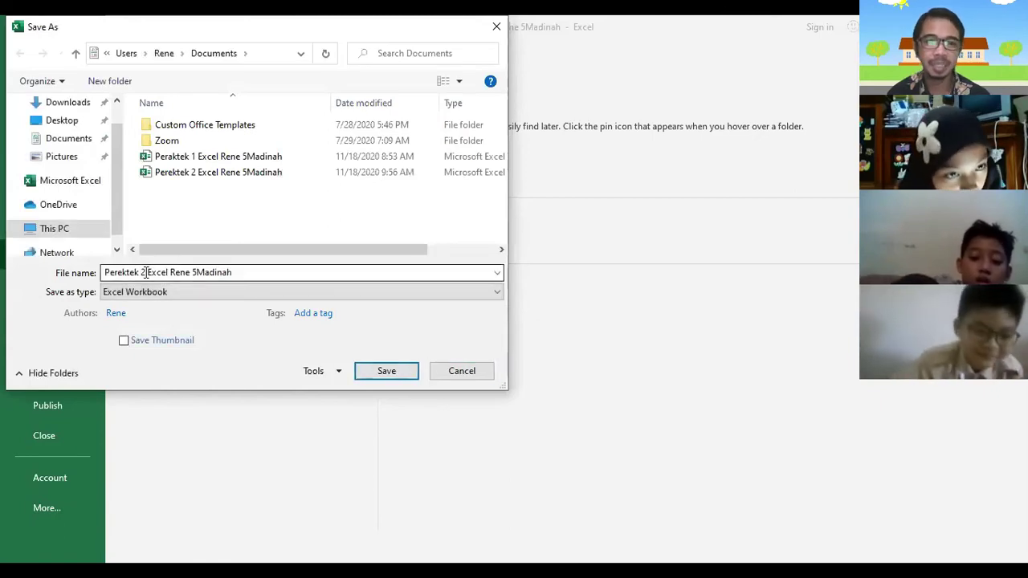
Step: Replace "Perektek 2" at the start of the file name with "Latihan", keeping the rest of the name
click(109, 275)
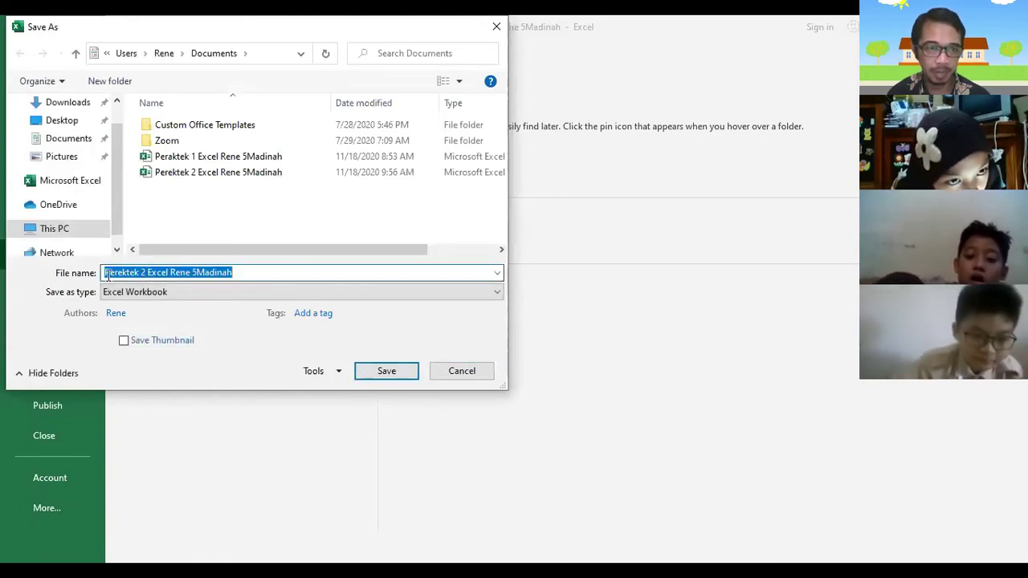
click(129, 275)
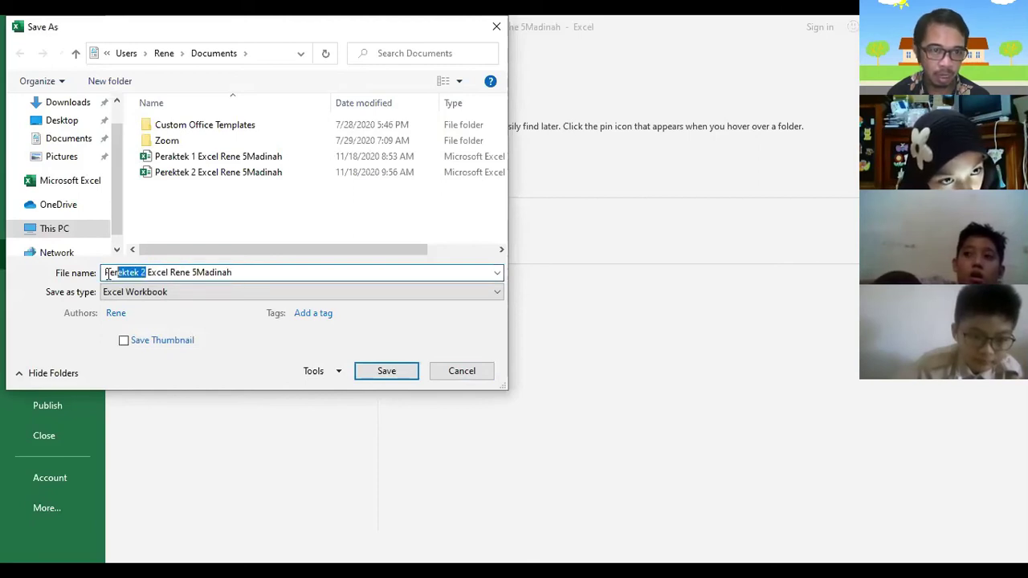
key(BackSpace)
text(LATIHAN)
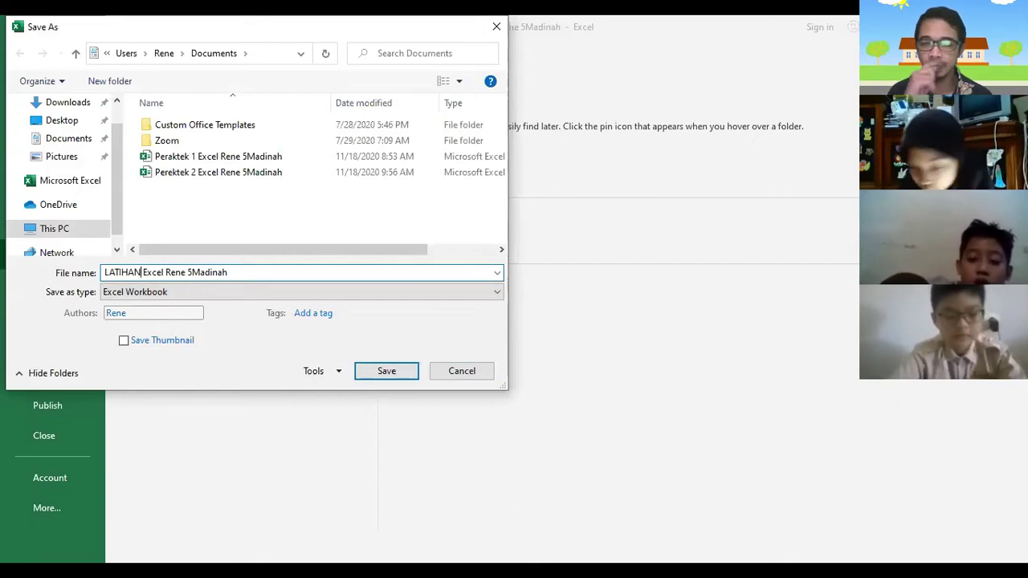
key(BackSpace)
key(BackSpace)
key(BackSpace)
key(BackSpace)
key(BackSpace)
key(BackSpace)
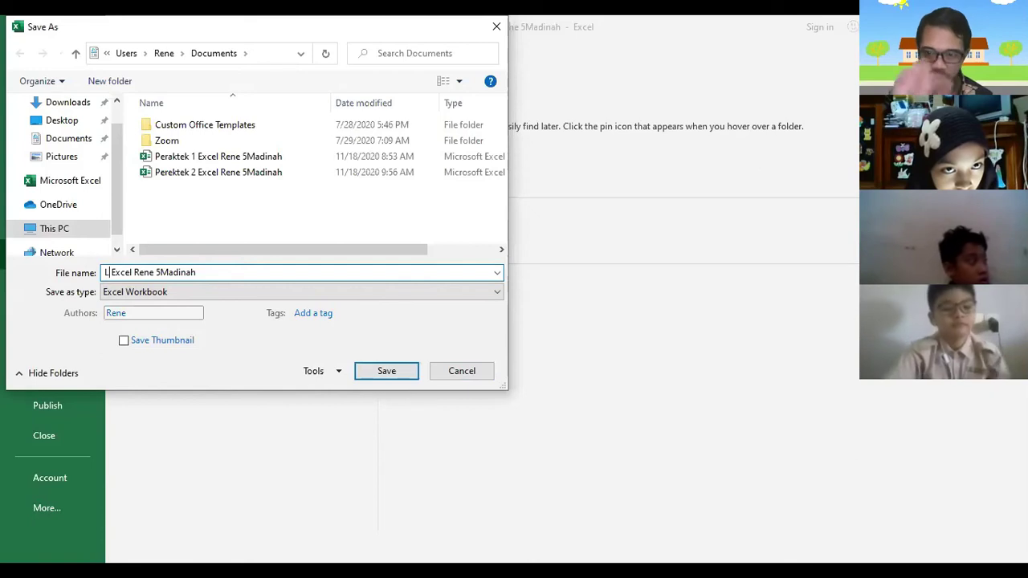
text(atihan)
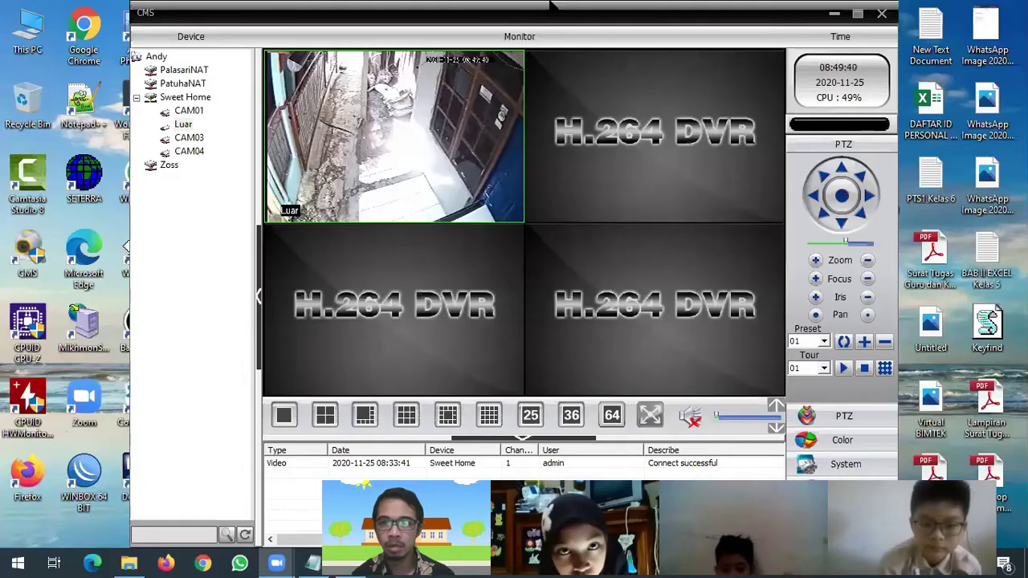
Step: Minimize the CMS camera window, switch to Excel with a blank workbook and maximize its window
click(834, 14)
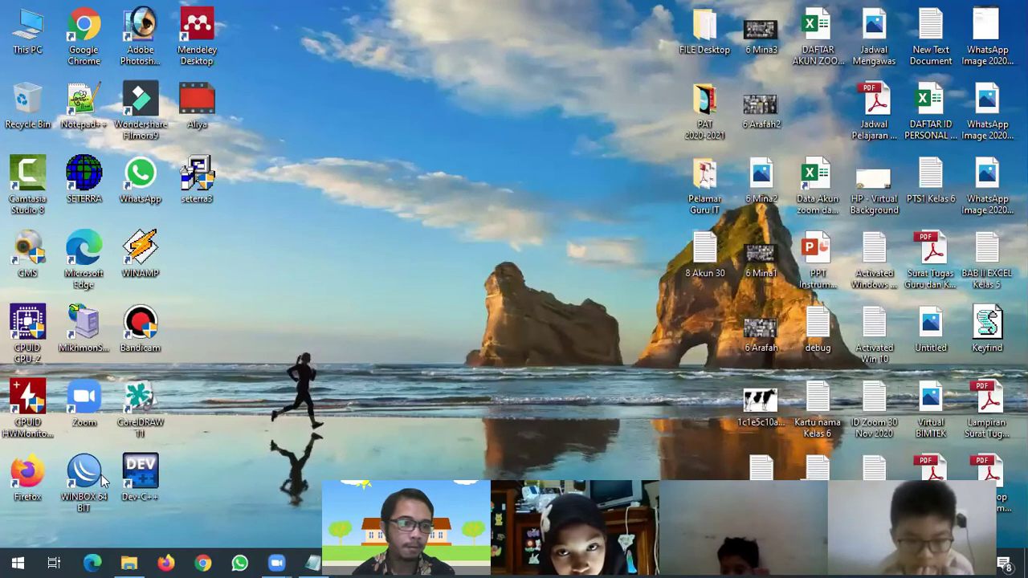
click(18, 563)
click(87, 211)
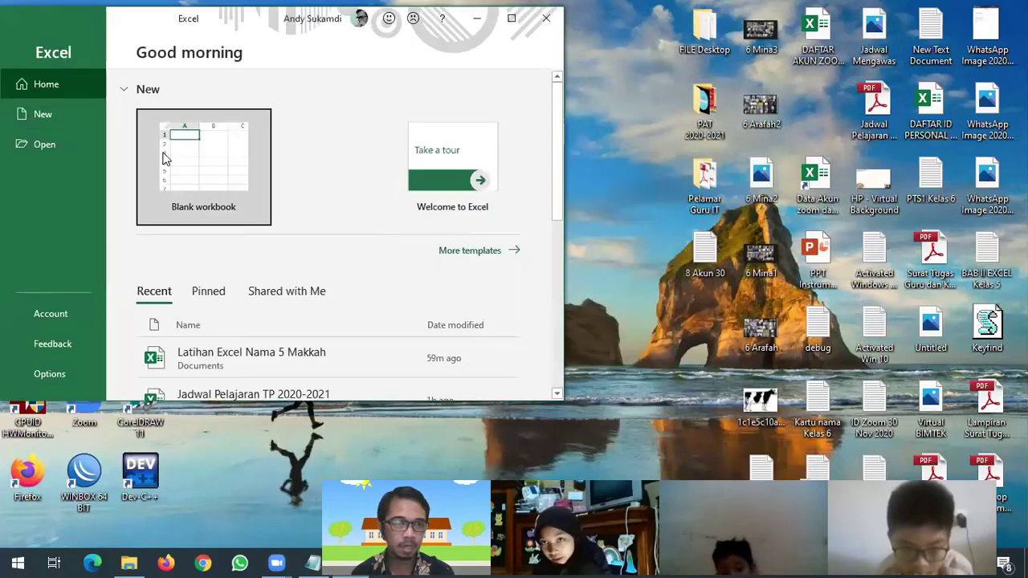
click(162, 151)
click(512, 18)
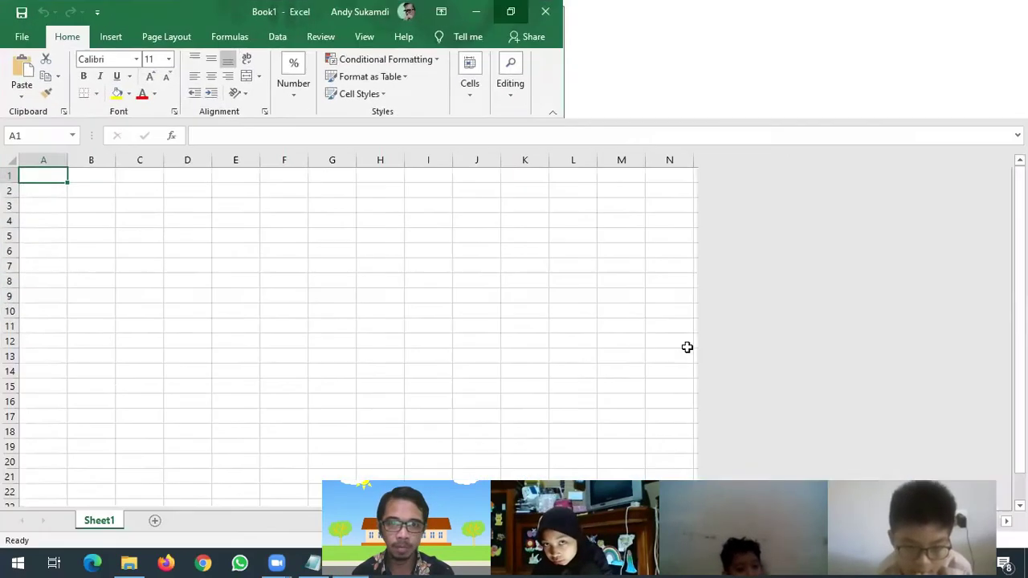
Step: Open the workbook Latihan Excel Nama 5 Madinah from the Documents folder
click(22, 37)
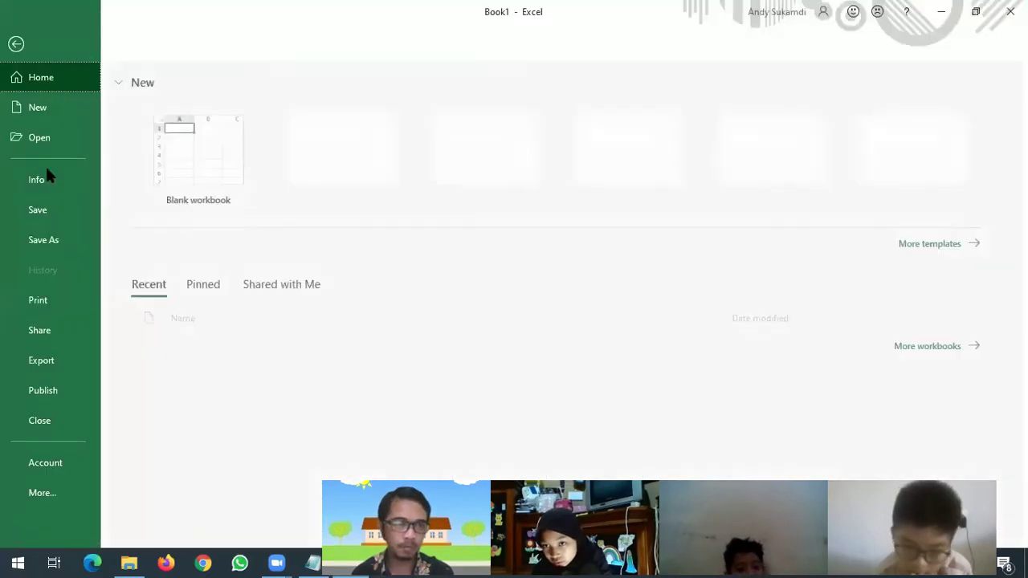
click(59, 134)
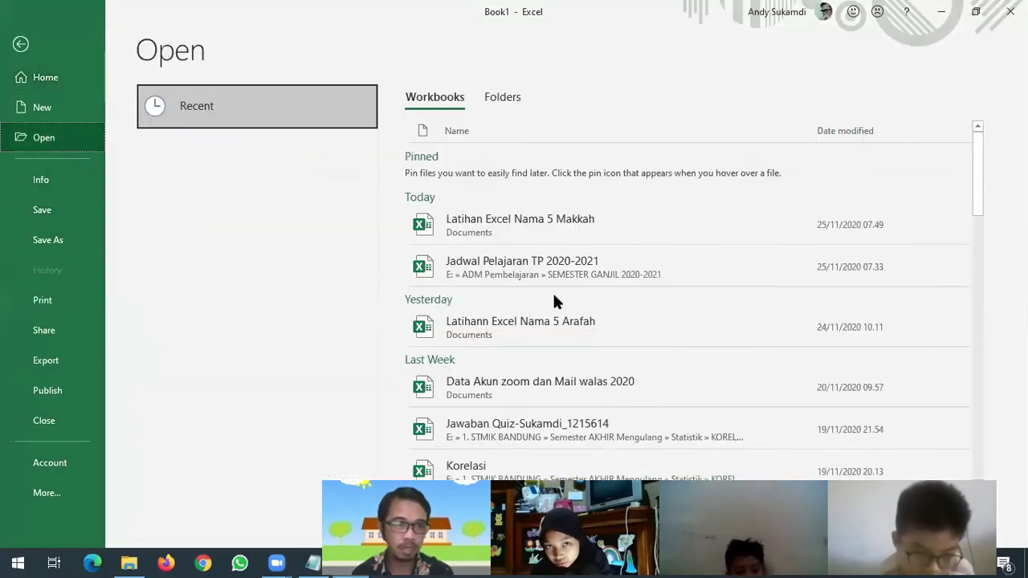
click(233, 235)
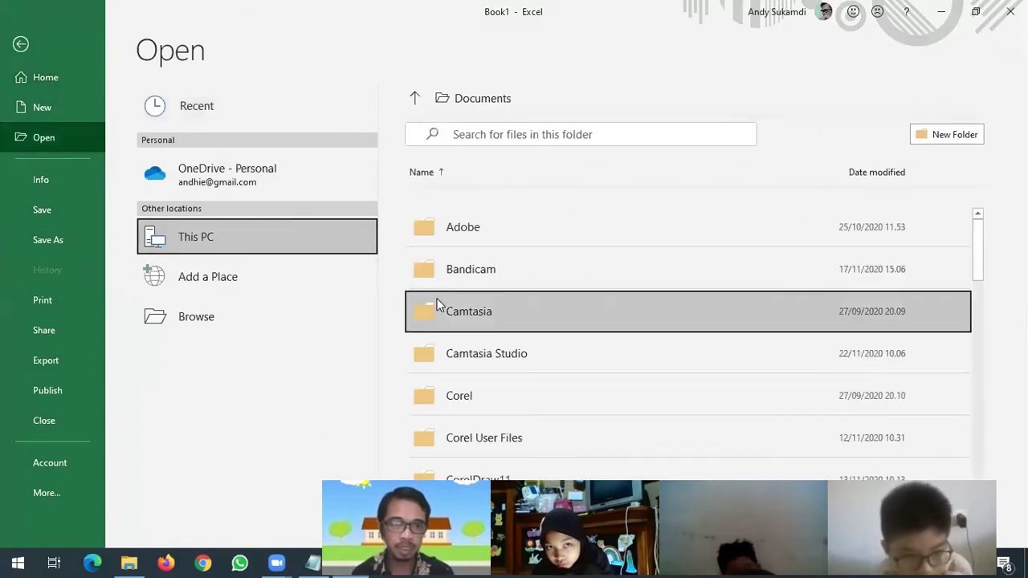
double_click(273, 249)
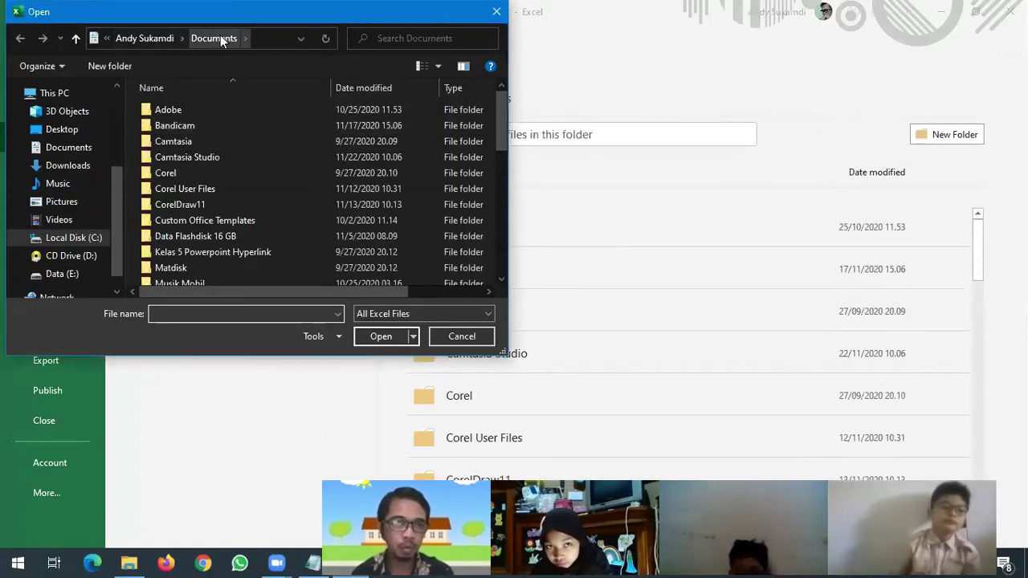
scroll(321, 193, down, 6)
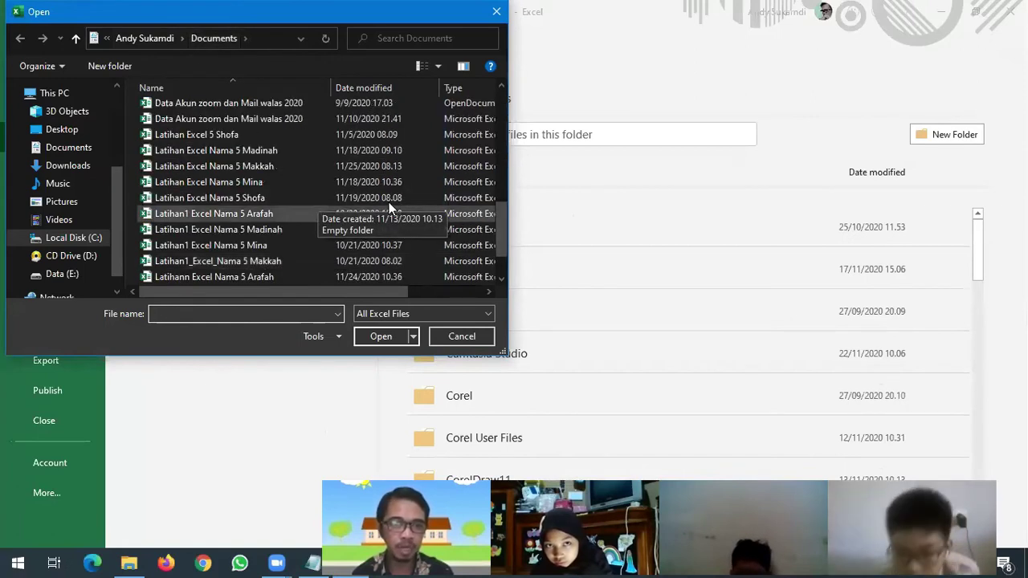
click(315, 228)
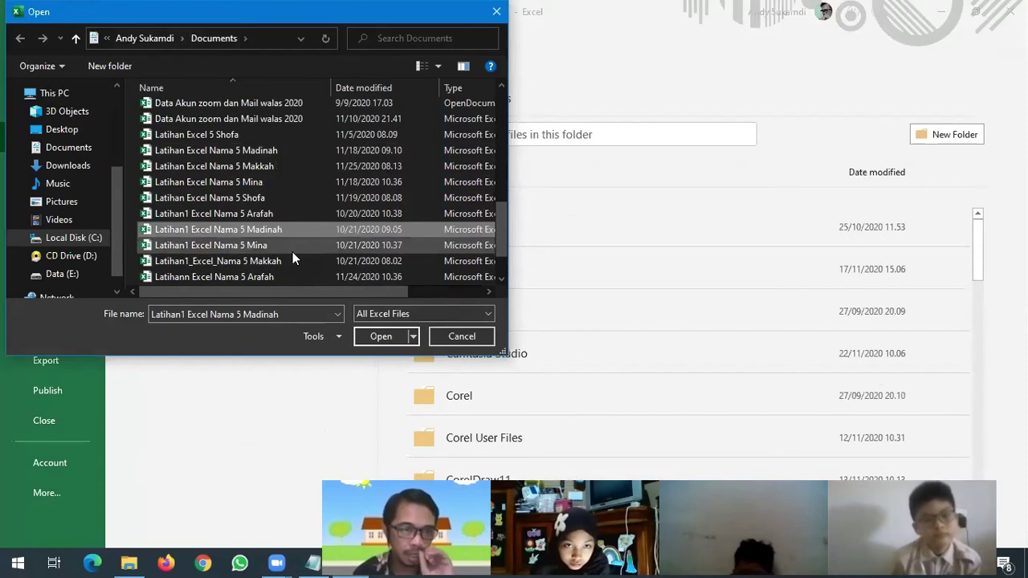
click(284, 156)
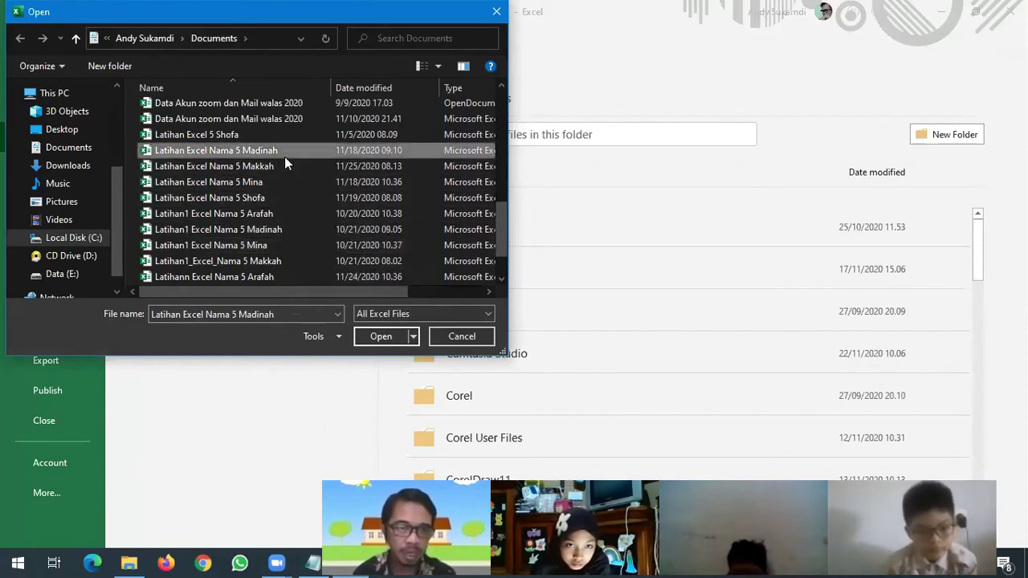
click(381, 337)
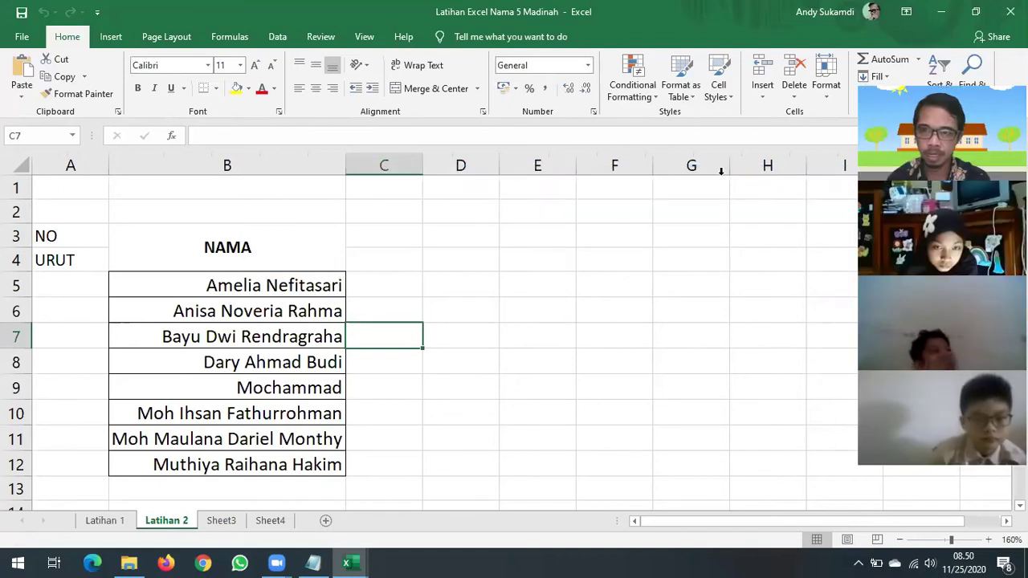
Step: Correct the spelling of the student's first name in B6 on the Latihan 2 sheet
click(588, 326)
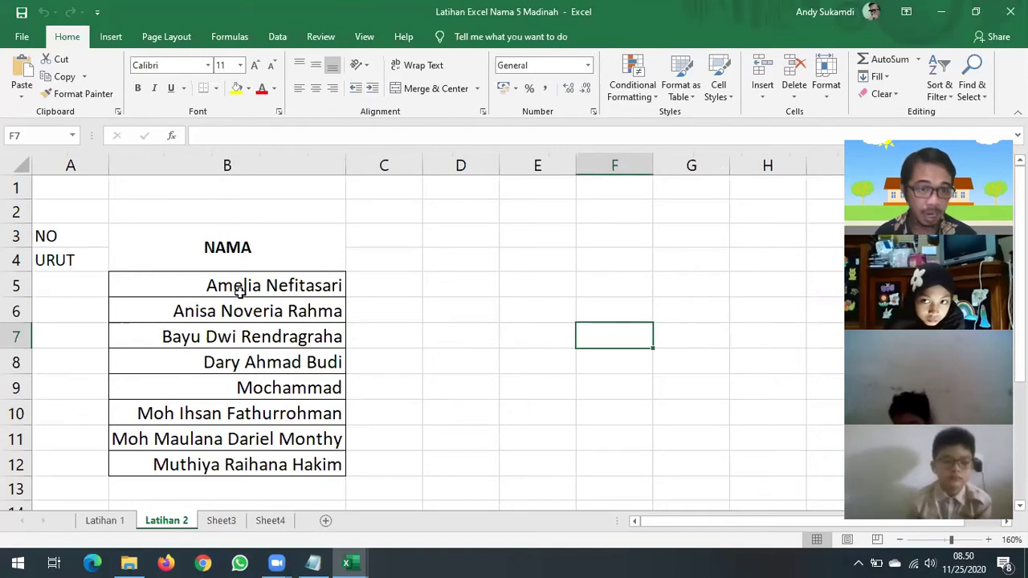
double_click(232, 311)
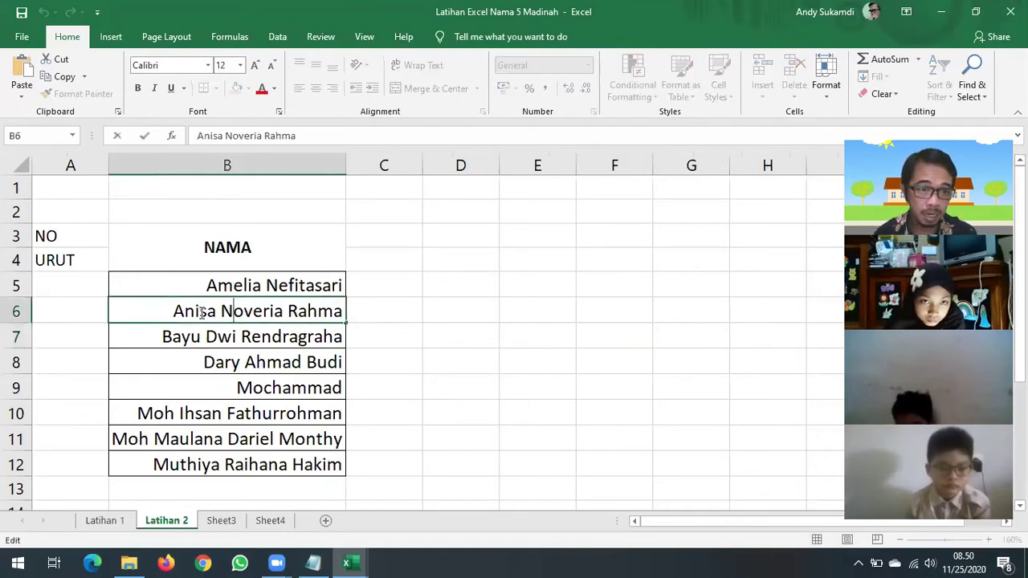
key(BackSpace)
text(e)
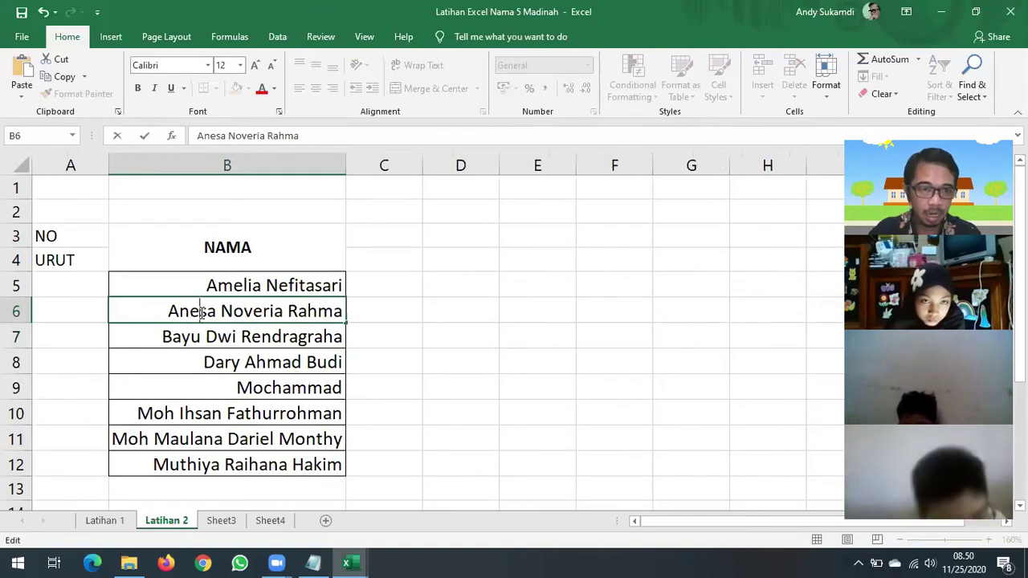
text(n)
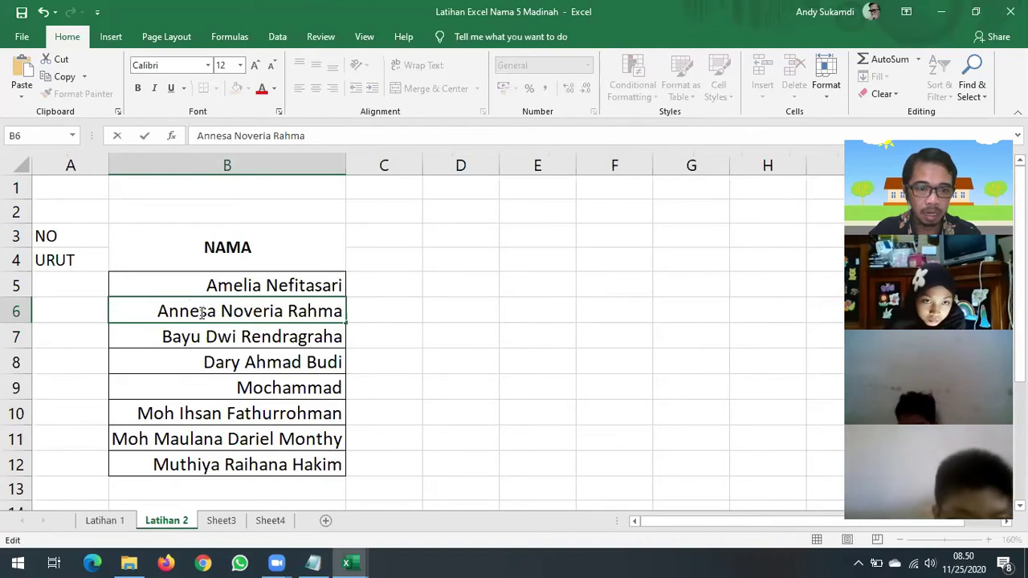
text(i)
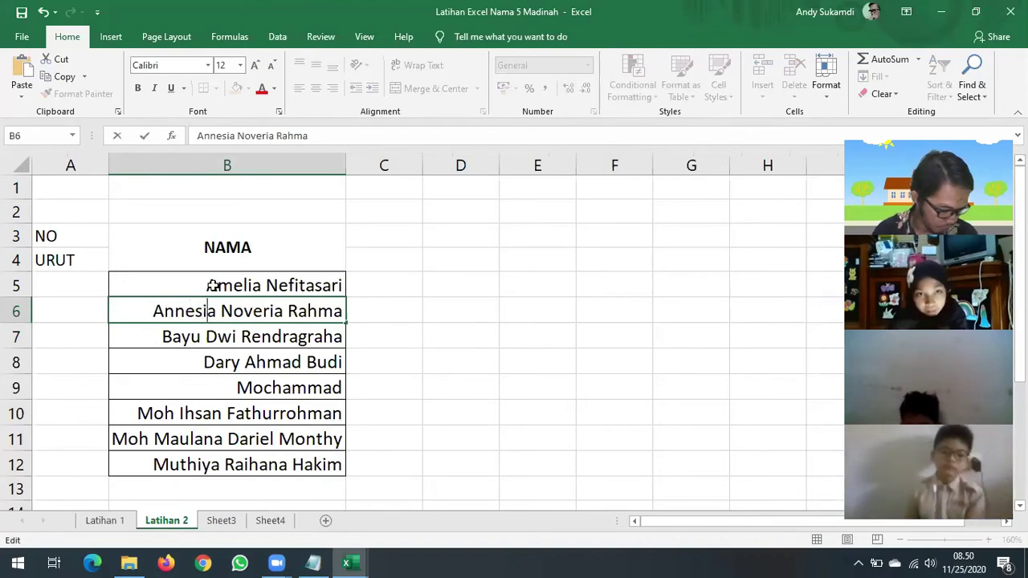
key(Return)
Step: Delete row 7 from the student name list on the Latihan 2 sheet
click(14, 337)
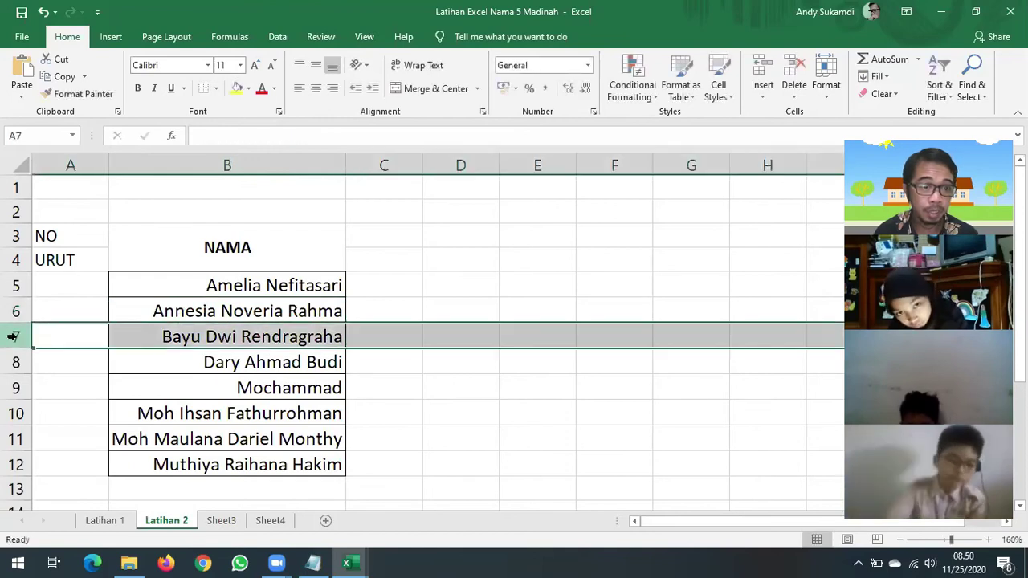
right_click(15, 336)
click(62, 234)
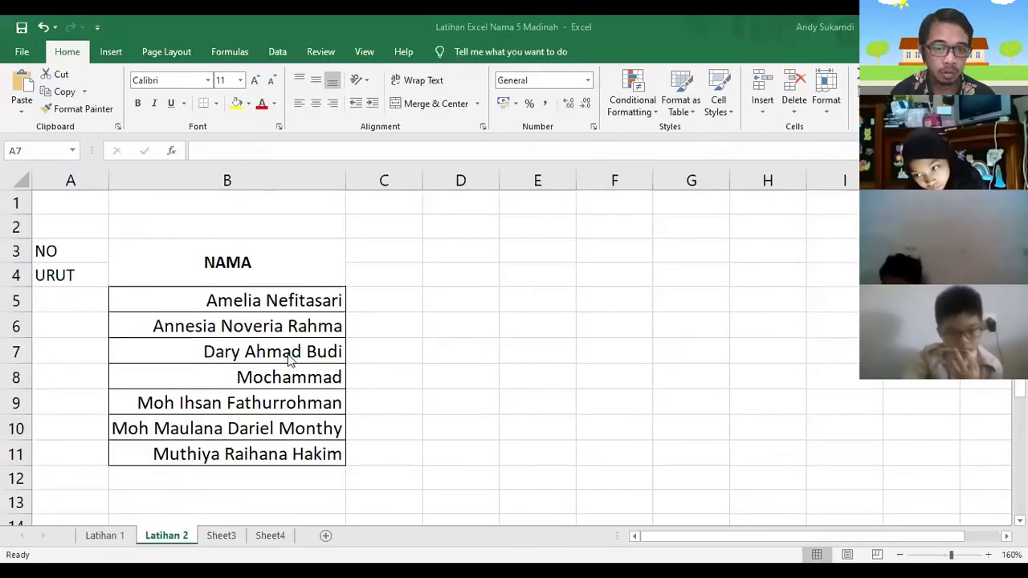
click(271, 362)
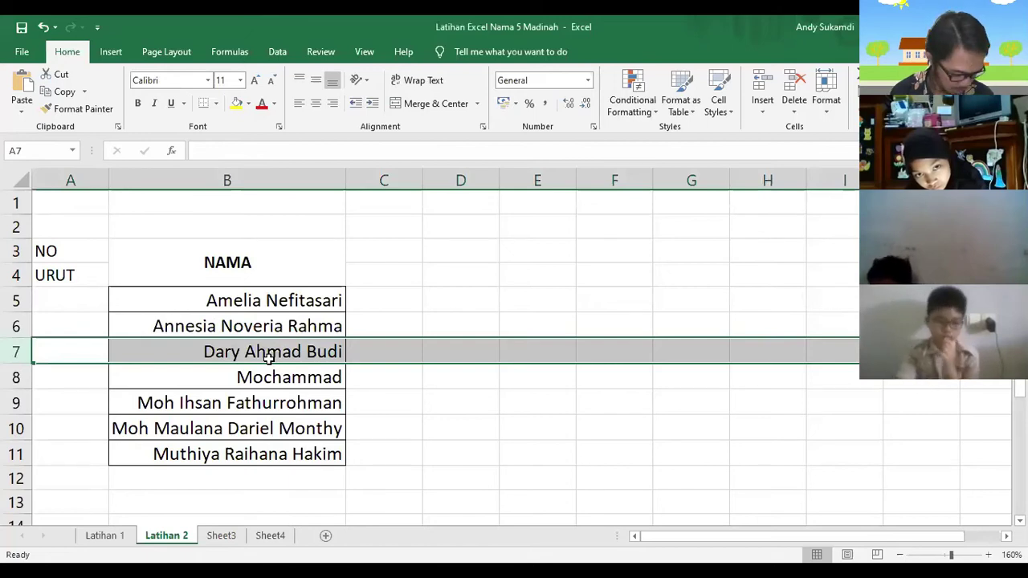
Step: Delete row 8 of the name list, and row 9 once the remaining names have moved up
click(17, 377)
right_click(26, 381)
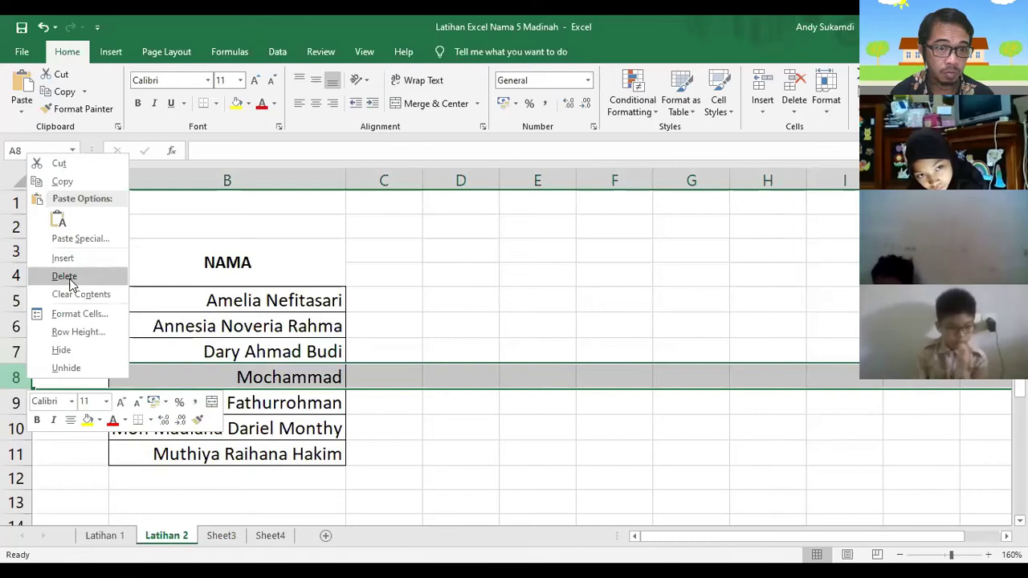
click(64, 276)
click(14, 403)
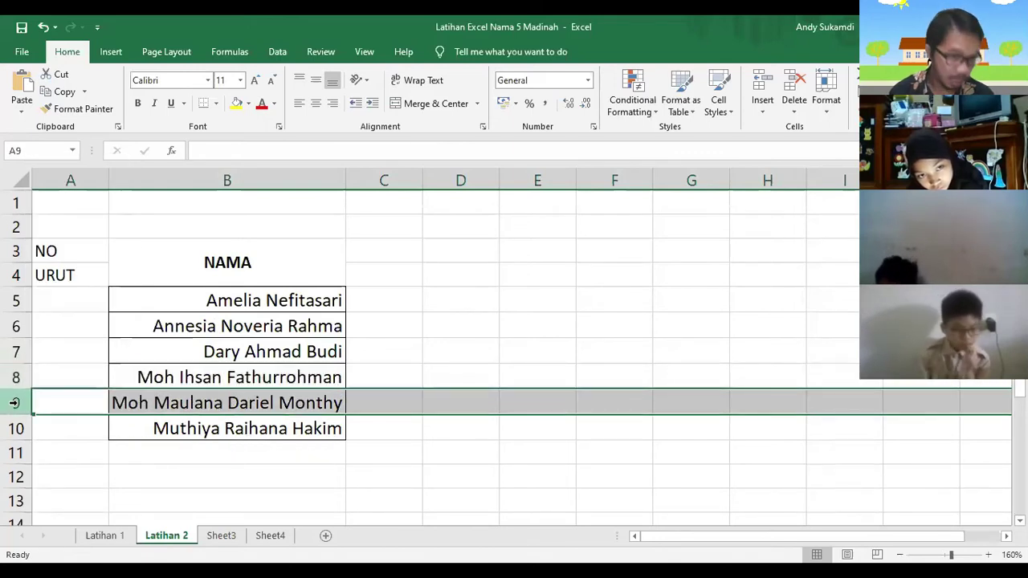
right_click(20, 403)
click(56, 300)
click(384, 451)
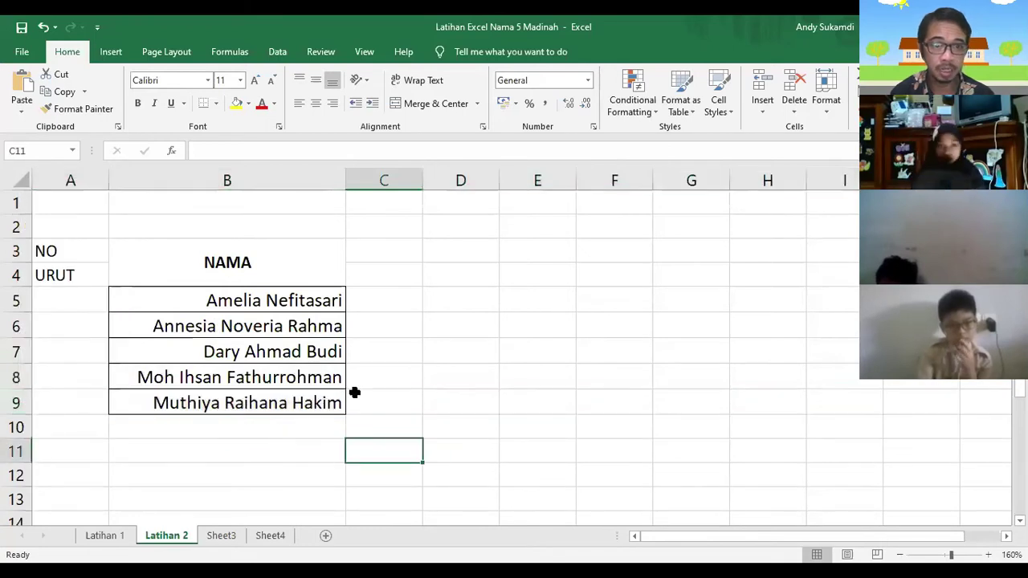
Step: Number the students 1 to 5 in A5:A9 as a filled series
click(81, 310)
text(1)
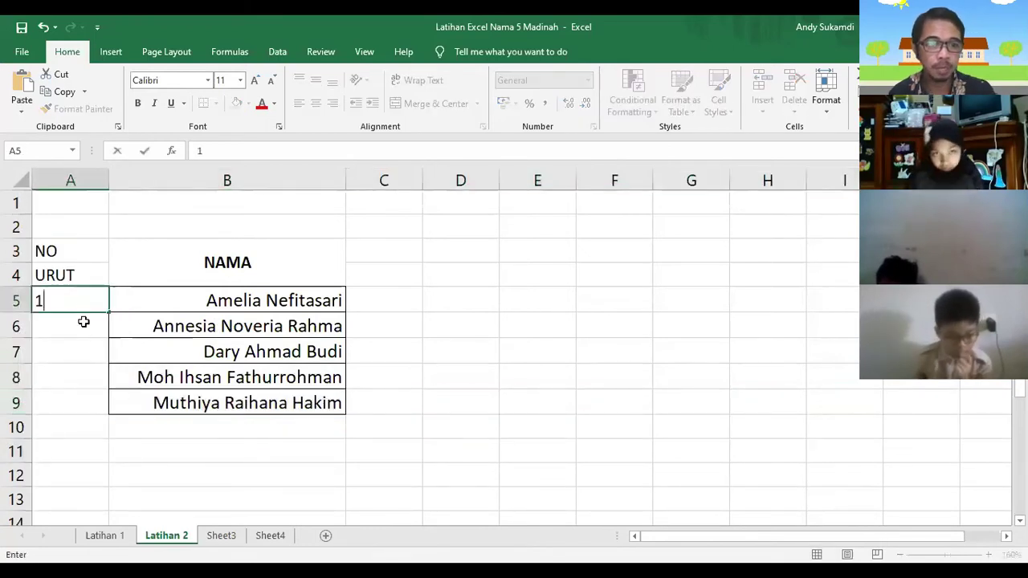
key(Return)
text(2)
key(Return)
drag(87, 301, 102, 408)
click(477, 349)
Step: Extend the name column's heading in B3 to NAMA SISWA
double_click(284, 262)
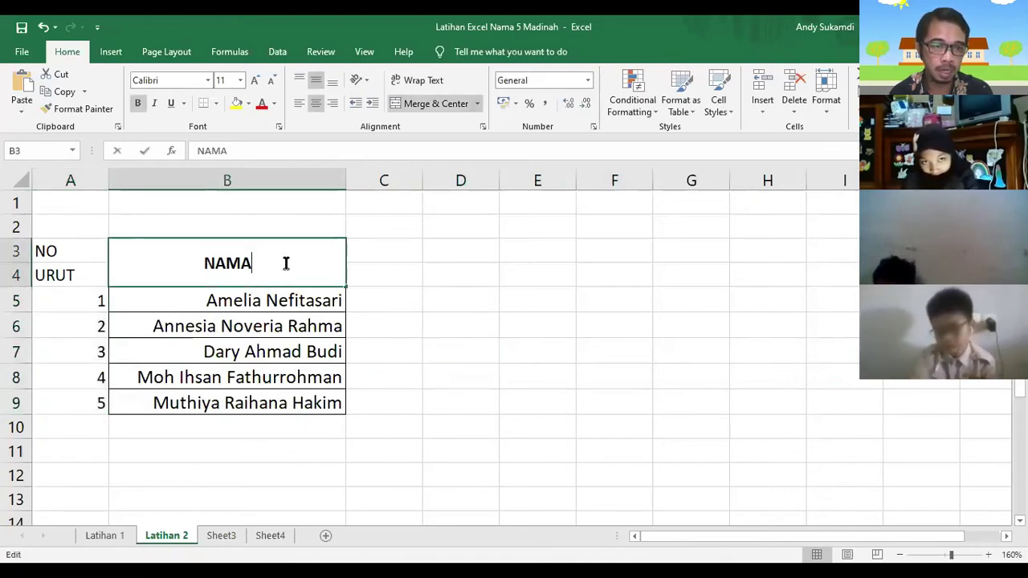
text(SISWA)
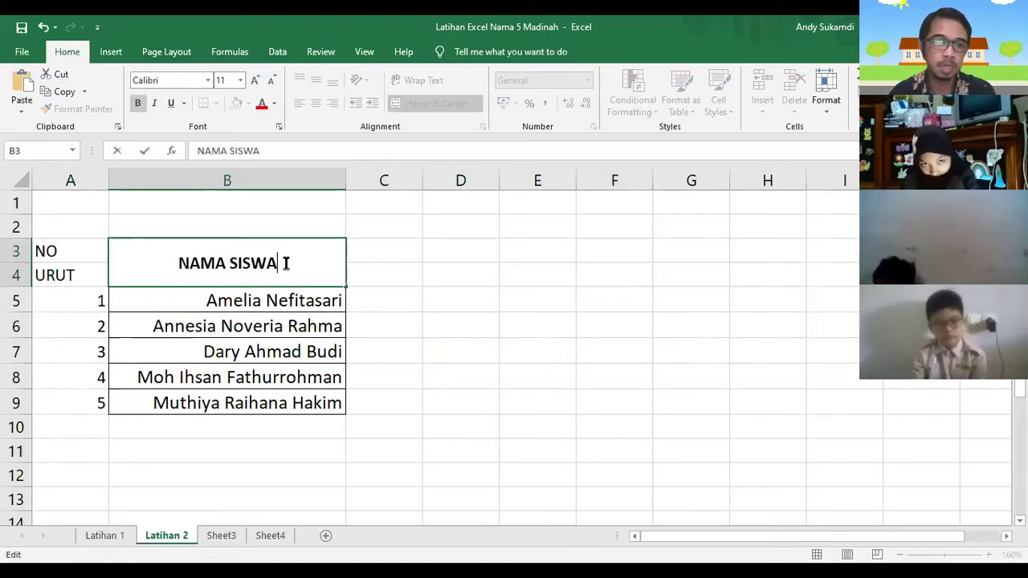
click(461, 327)
Step: Enter the headings NILAI in C3, TEORI in C4, PRAKTEK in D4 and JUMLAH in E3
click(381, 250)
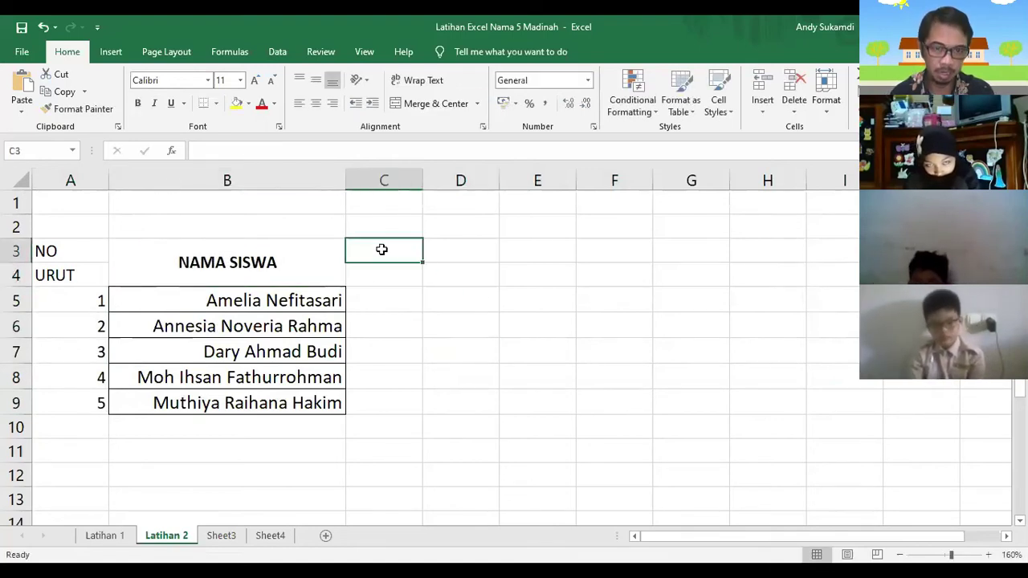
text(NILAI)
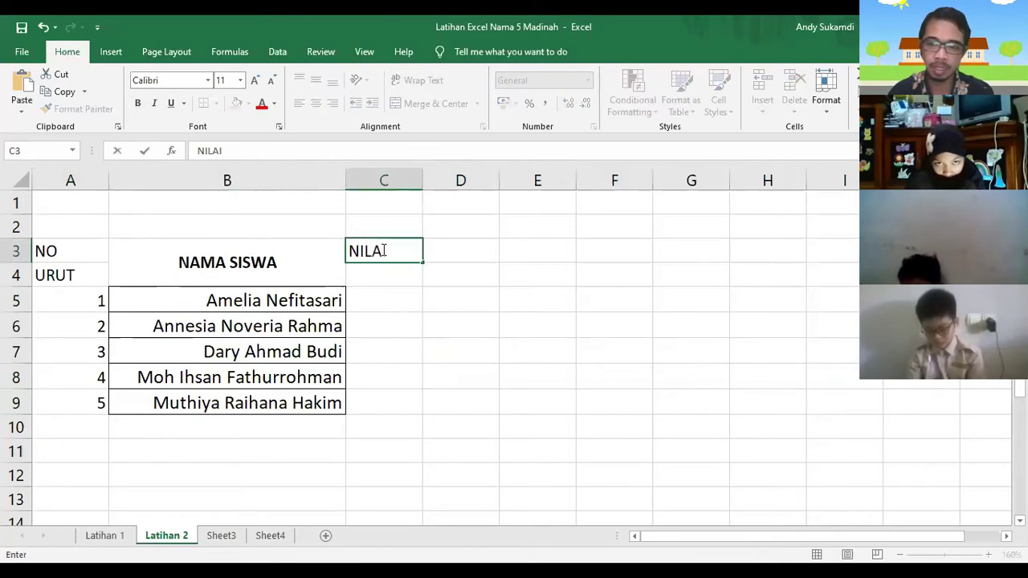
click(580, 347)
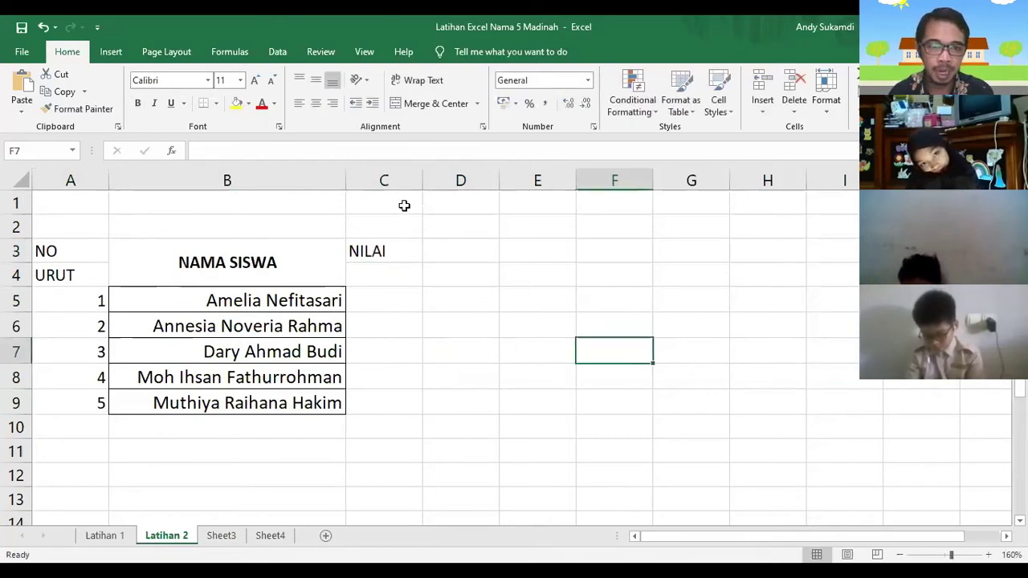
click(380, 276)
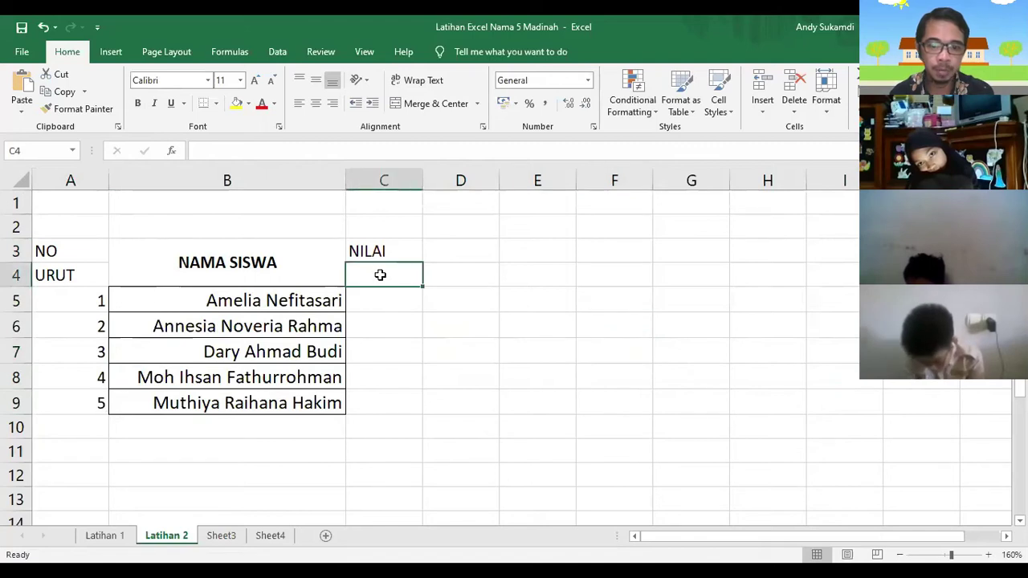
text(TEORI)
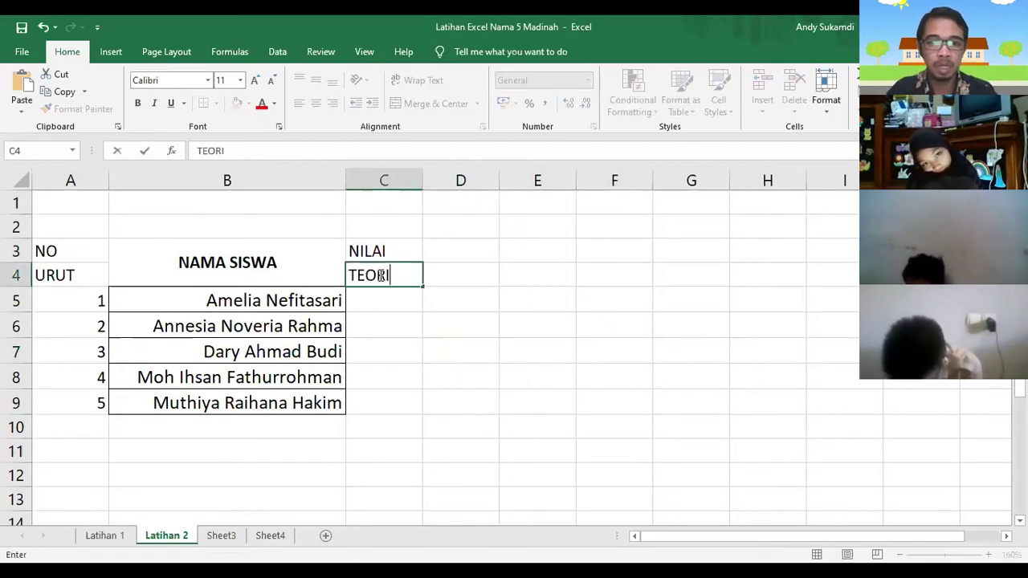
click(453, 279)
text(P)
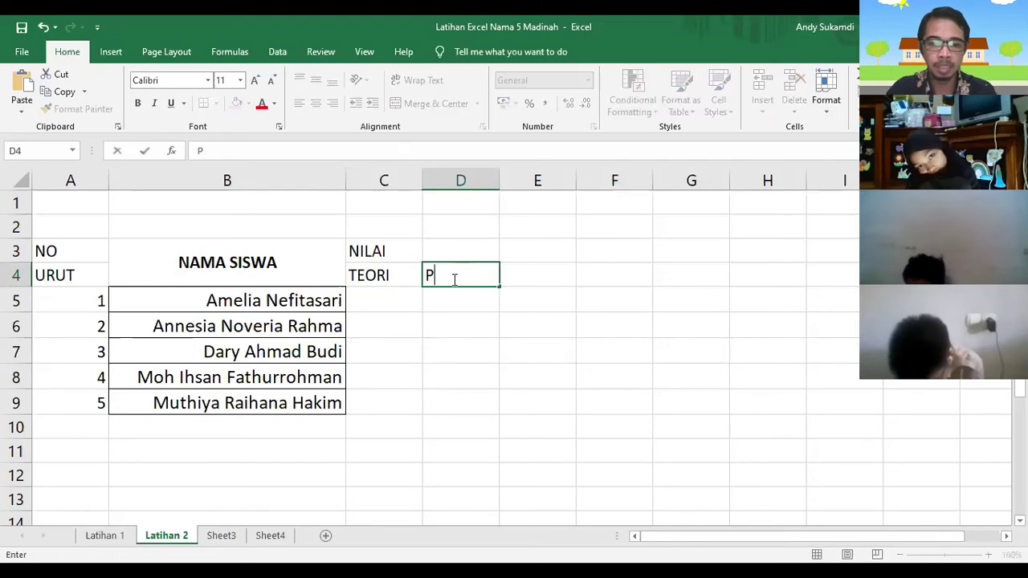
text(RAKTEK)
click(562, 330)
click(541, 254)
text(JUMLAH)
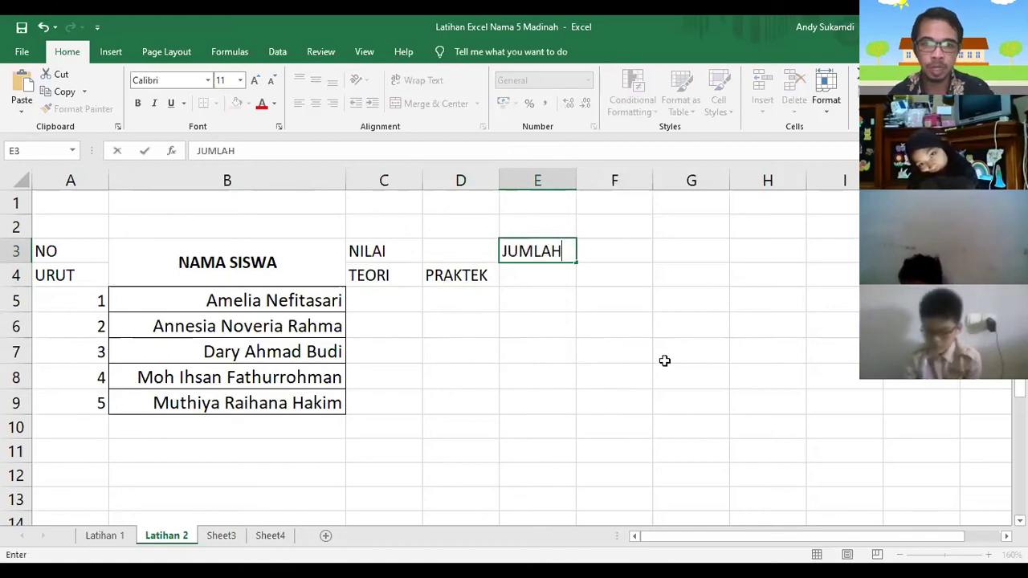
click(664, 361)
Step: Enter the title DAFTAR NILAI KOMPUTER SD ISLAM AL AZHAR 36 BANDUNG in A1
click(72, 207)
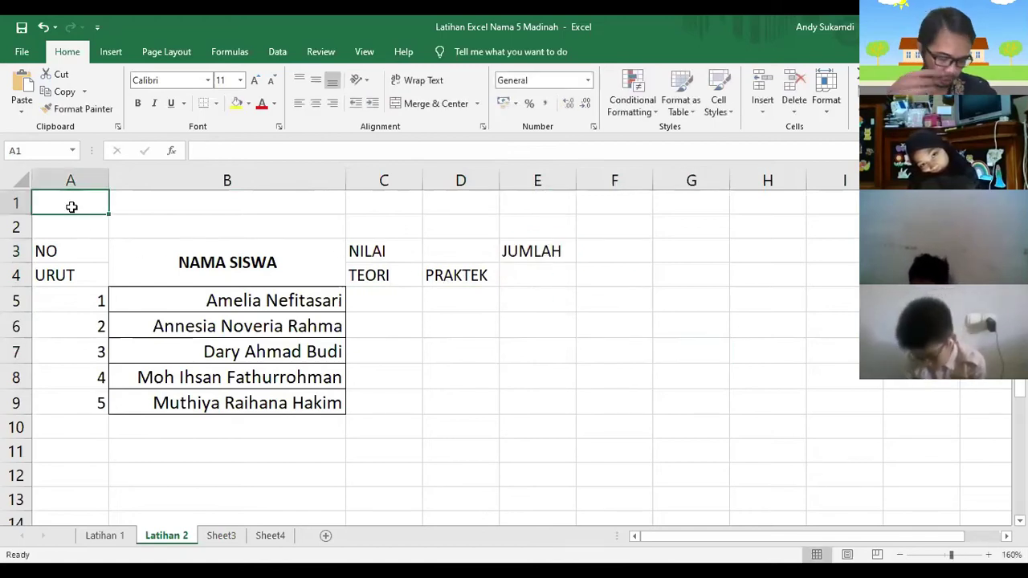
text(DAFTAR NILAI KOMPUTER)
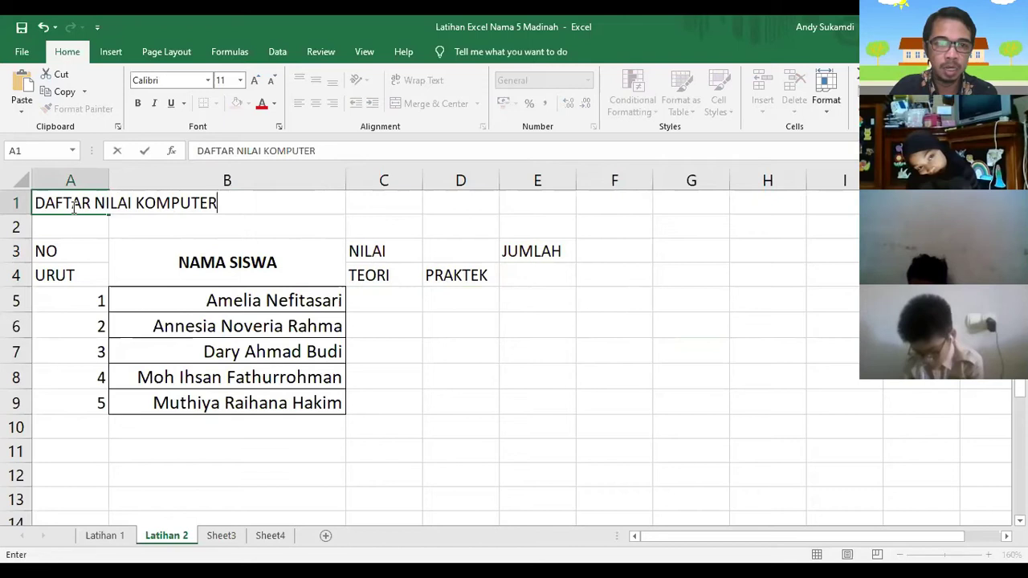
text(D ISLAM AL A)
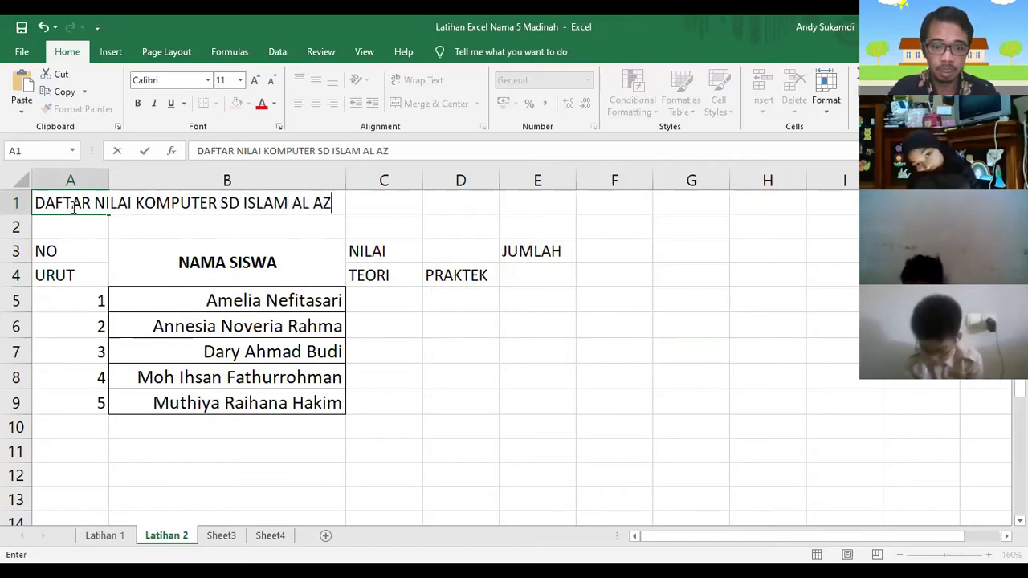
text(ZHAR )
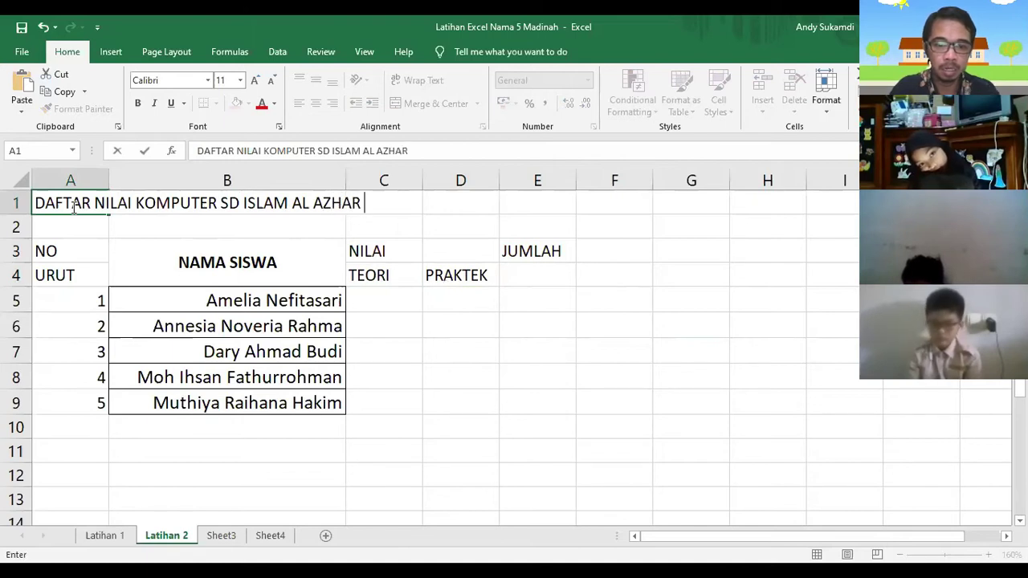
text(36 BANDUNG)
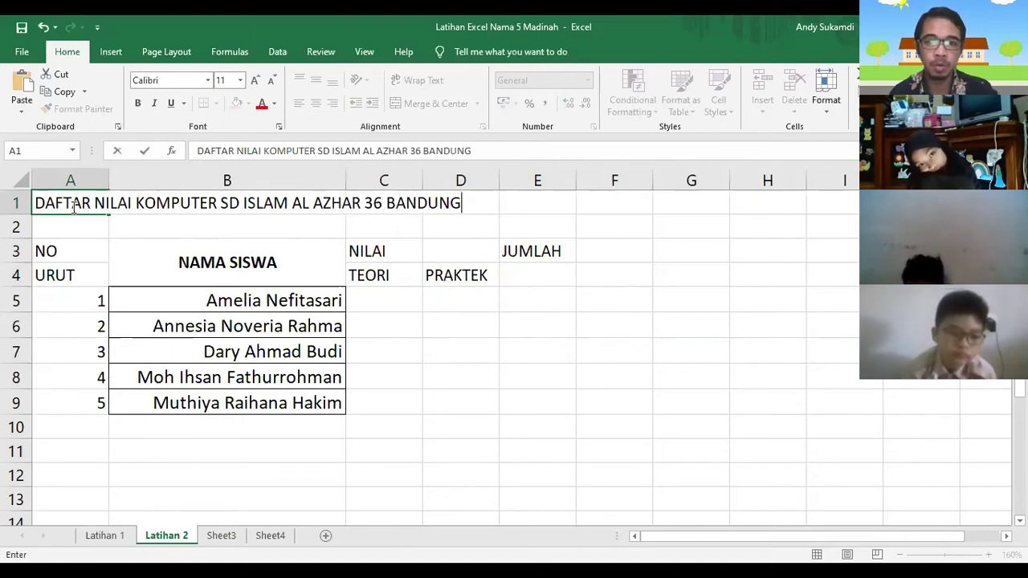
click(505, 357)
Step: Merge and center the title across A1:E1 and align it to the middle vertically
drag(61, 201, 533, 201)
click(432, 105)
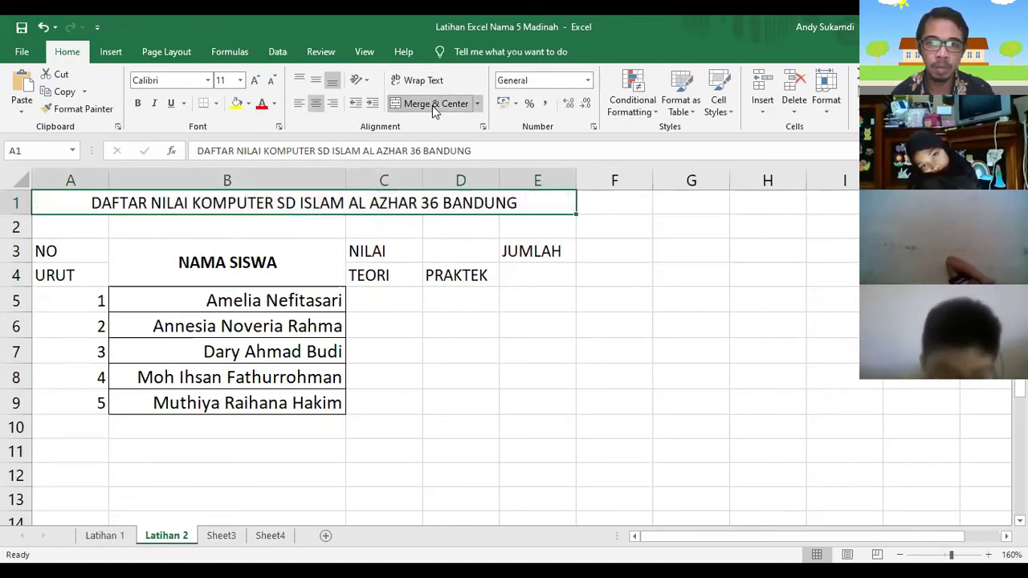
click(316, 83)
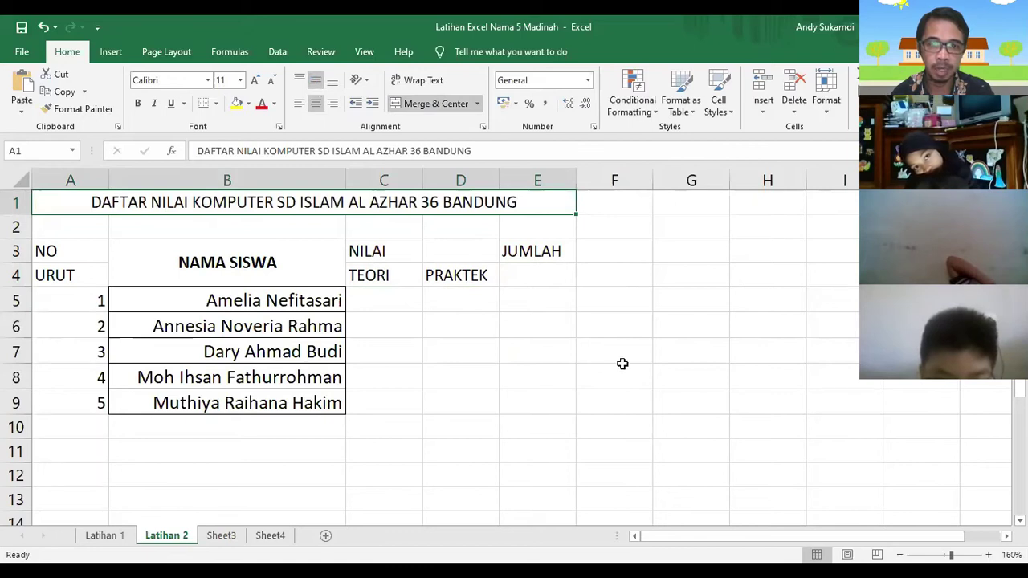
click(634, 329)
Step: Apply all borders to the table range A3:E9
drag(76, 249, 570, 414)
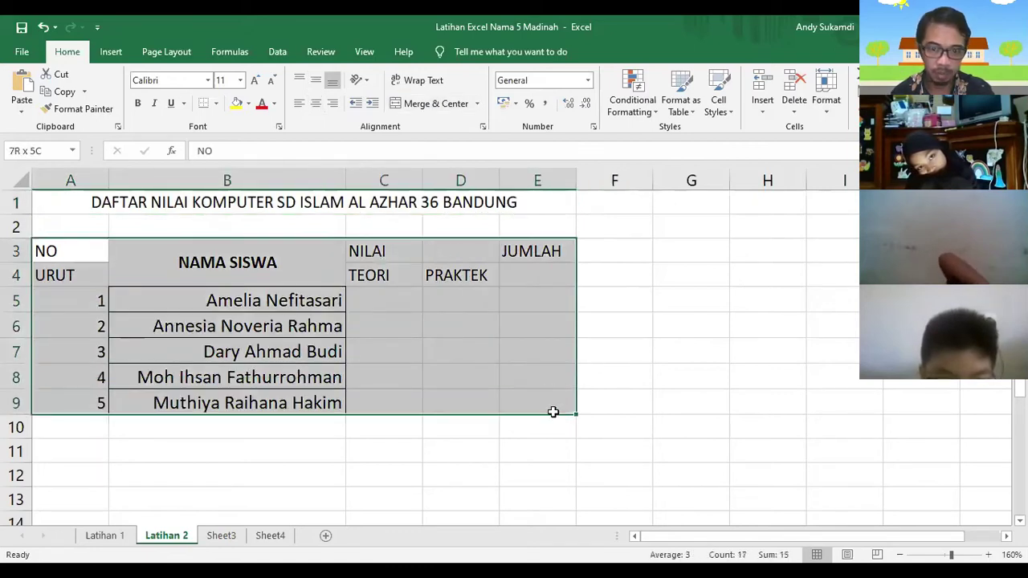
click(217, 107)
click(248, 270)
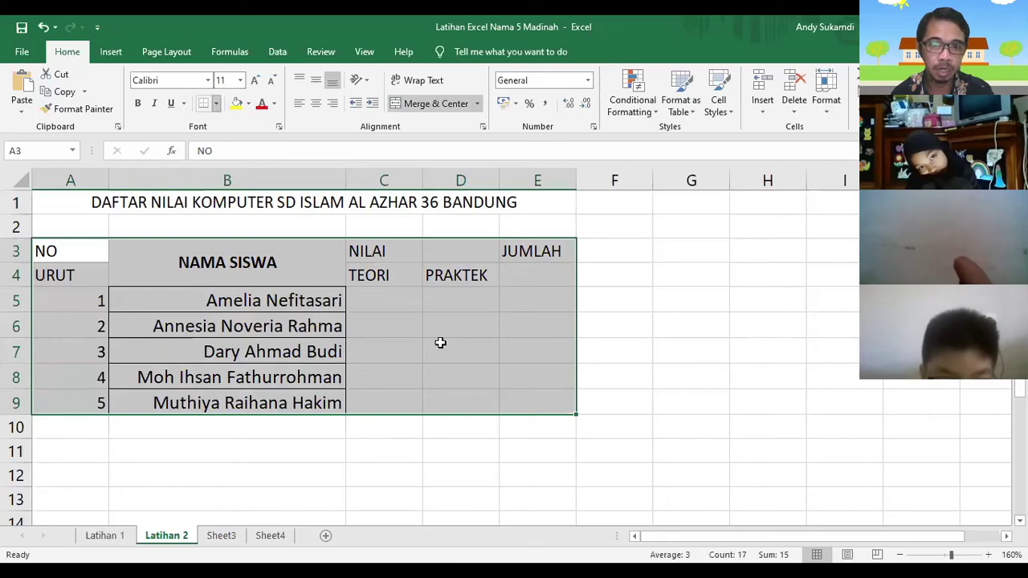
click(665, 384)
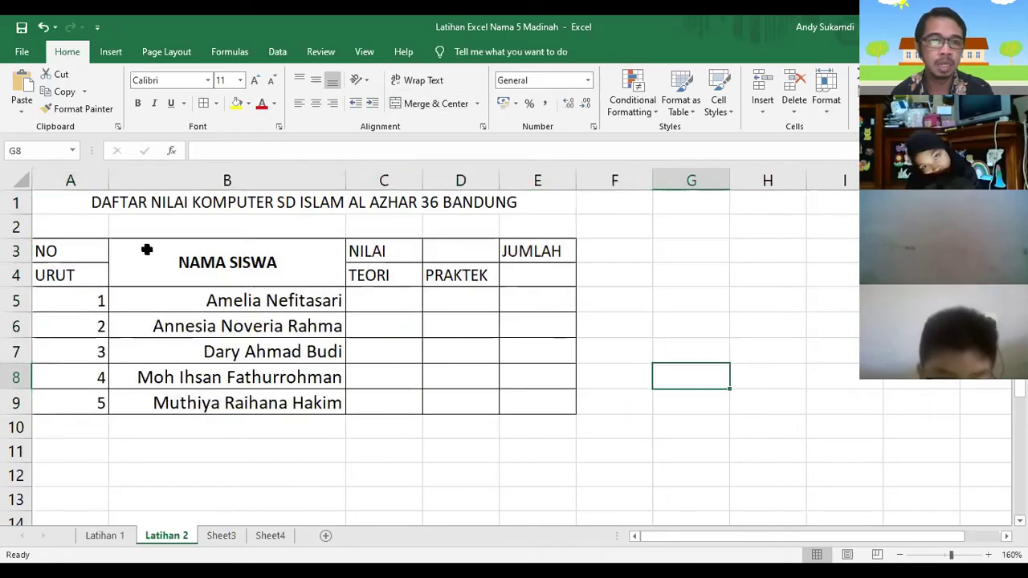
Step: Make the headings in A3:E4 bold and center them horizontally and vertically
drag(75, 252, 547, 264)
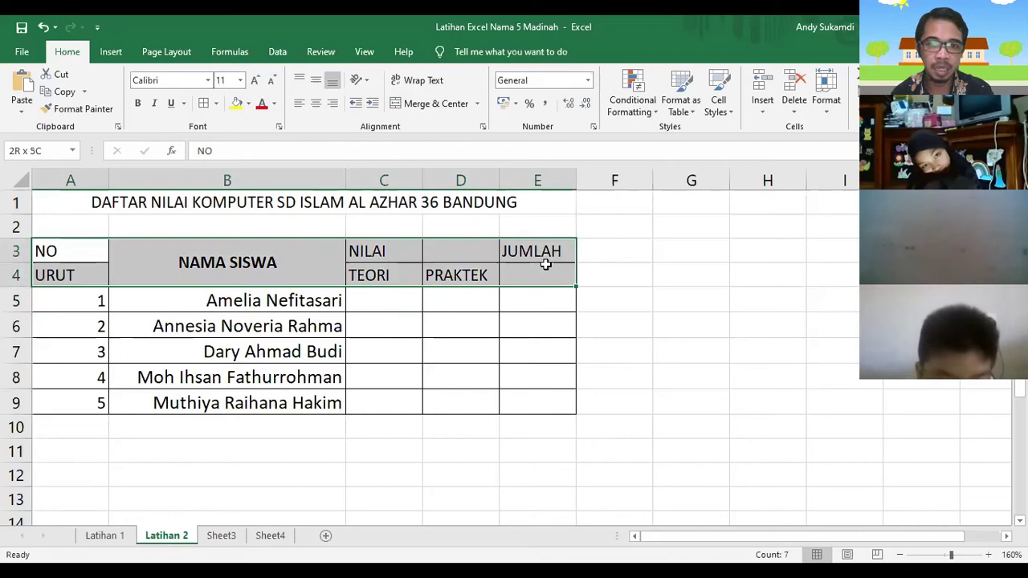
click(316, 103)
click(601, 295)
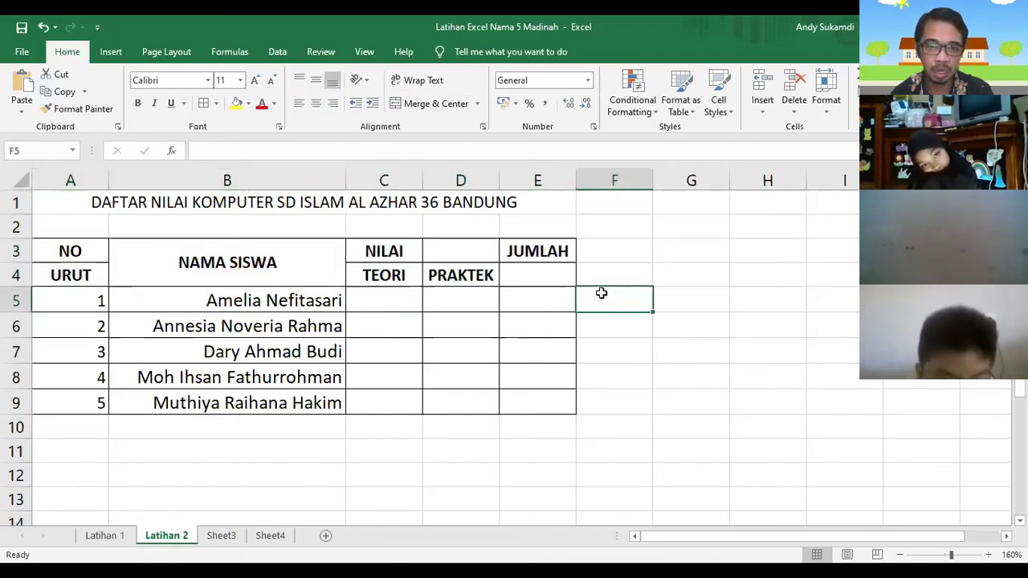
Step: Remove the inner horizontal border between NO and URUT in A3:A4
drag(85, 246, 78, 273)
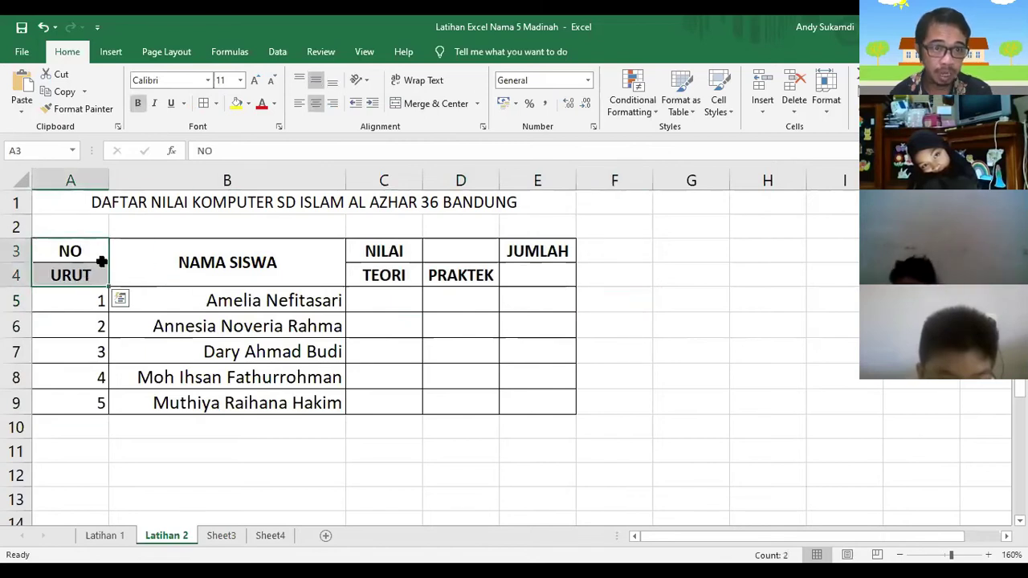
click(216, 104)
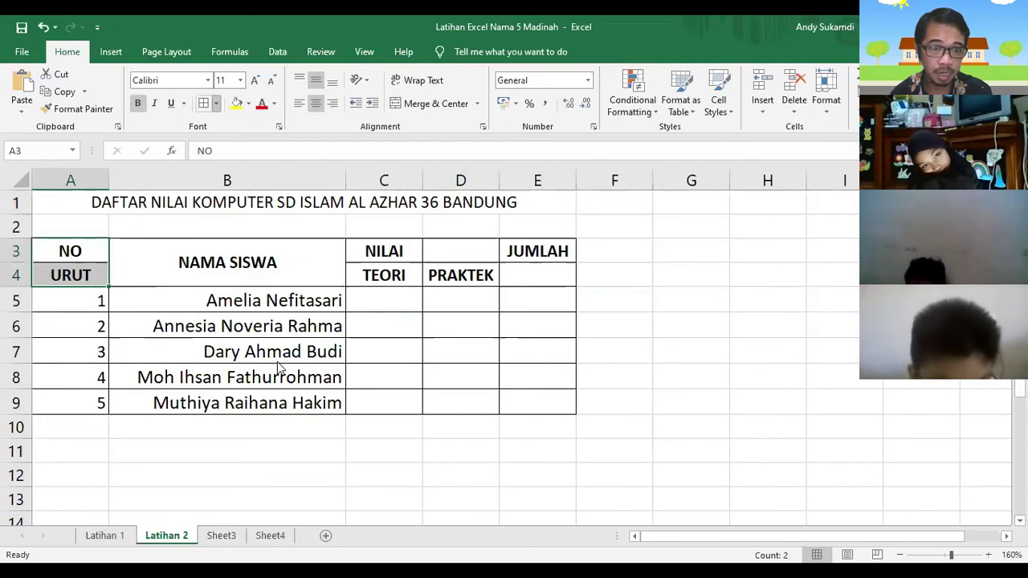
click(299, 489)
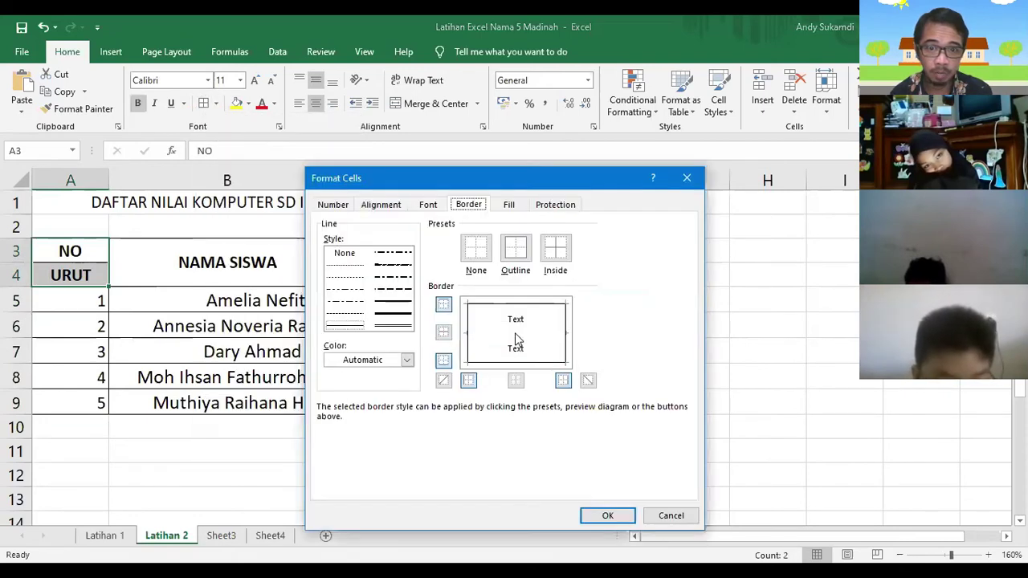
key(Return)
click(667, 305)
Step: Merge and center the NILAI heading across C3:D3 and the JUMLAH heading over E3:E4
drag(395, 252, 444, 253)
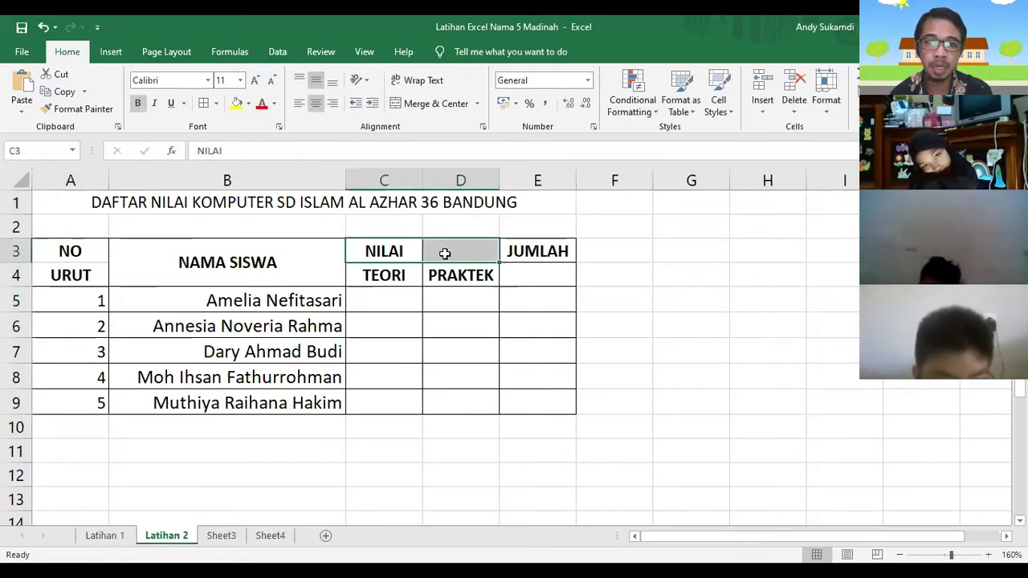
click(428, 109)
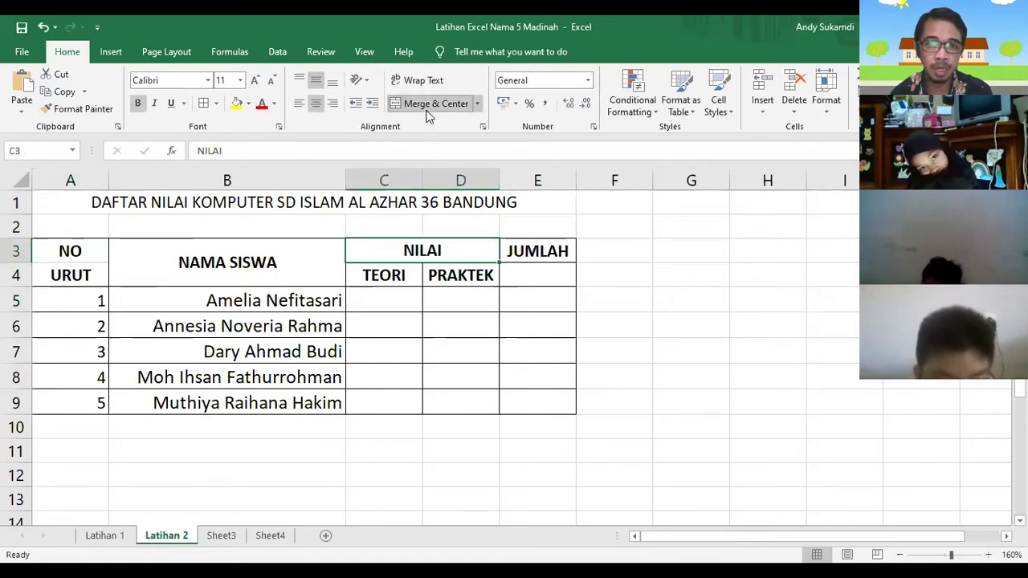
click(696, 374)
drag(564, 255, 551, 278)
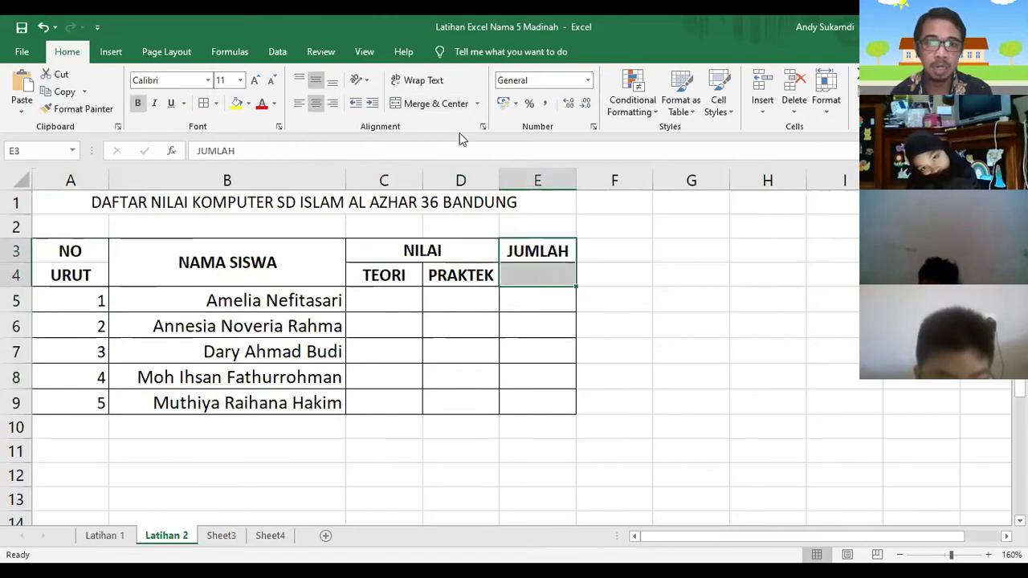
click(440, 108)
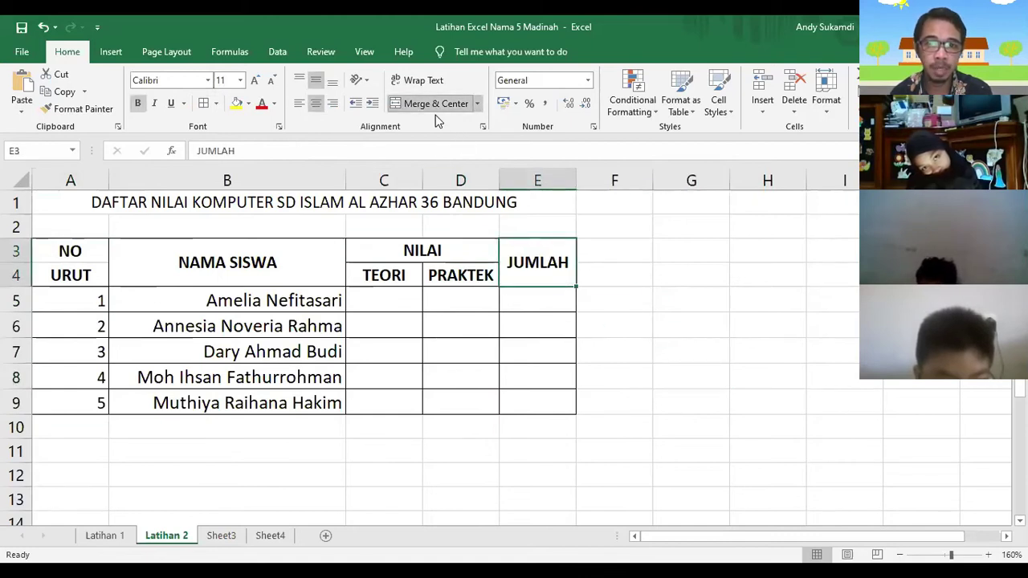
click(650, 305)
drag(317, 303, 309, 402)
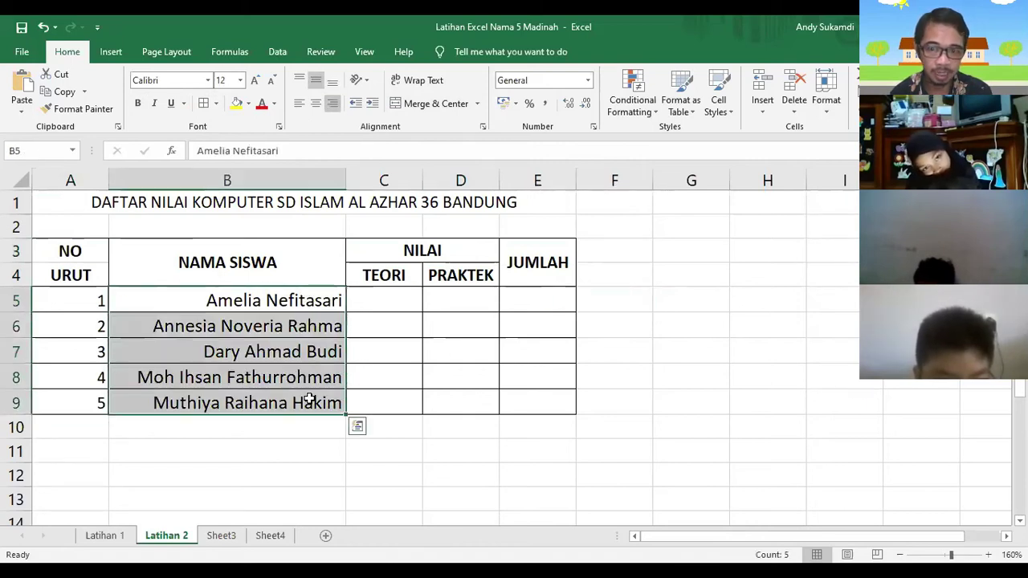
Step: Enter the TEORI scores 80, 90, 70, 85 and 90 for the five students in C5:C9
click(405, 306)
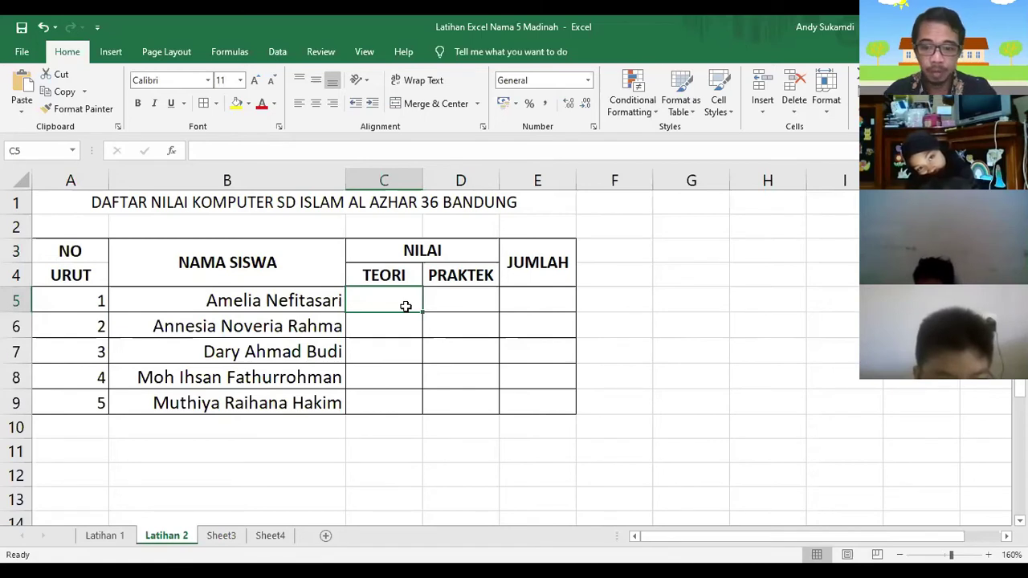
text(80)
key(Return)
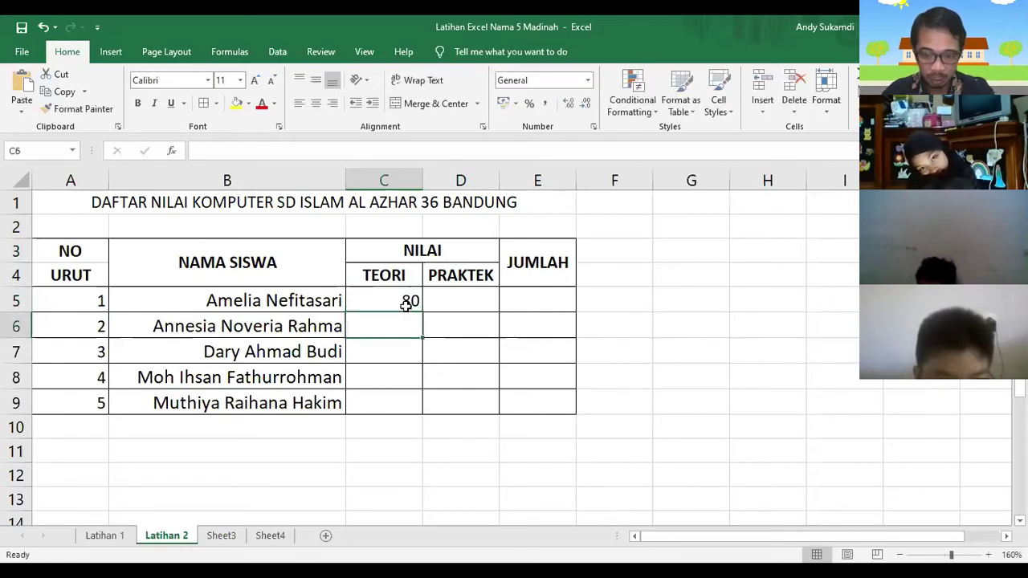
text(90)
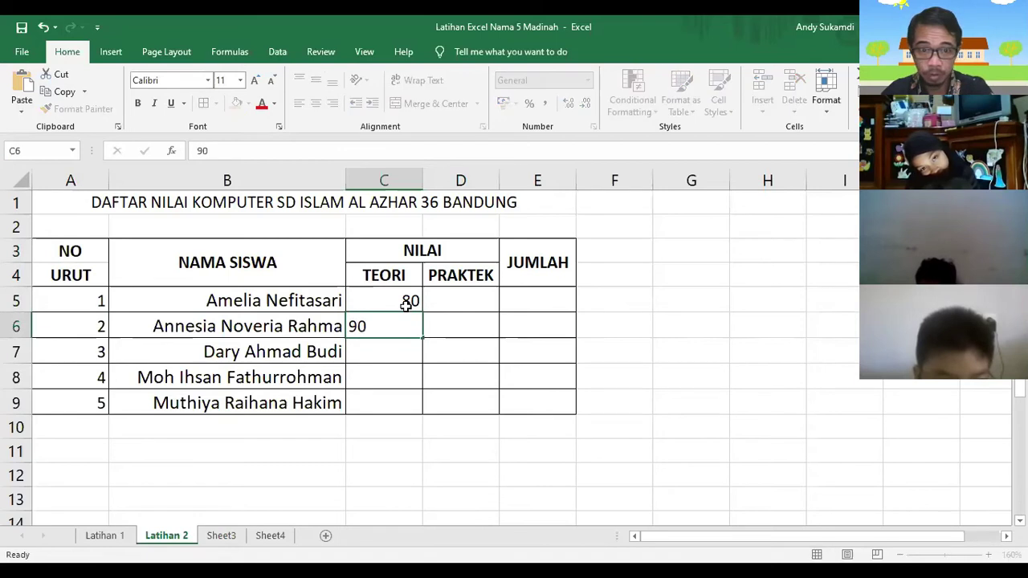
key(Return)
text(70)
key(Return)
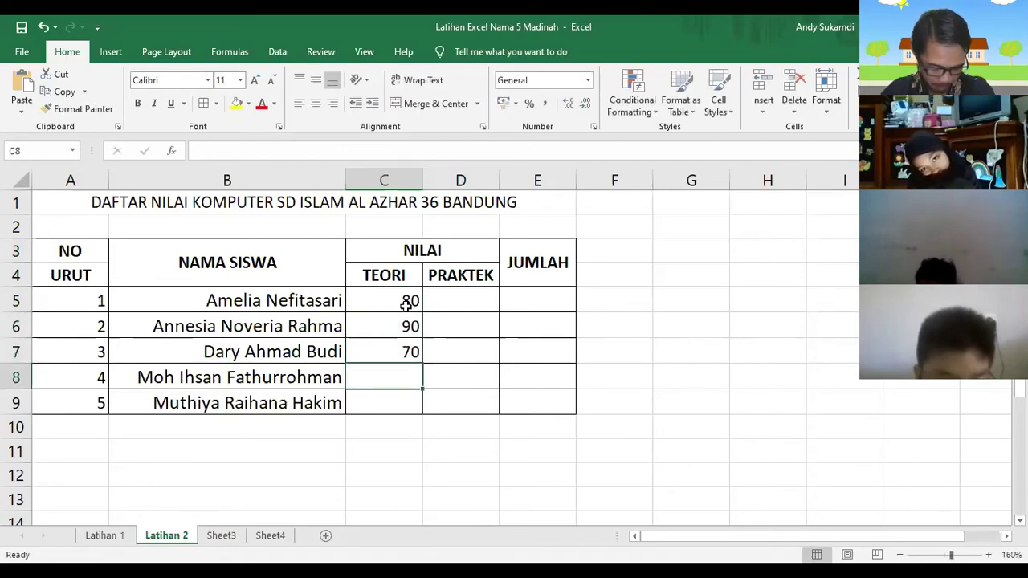
text(85)
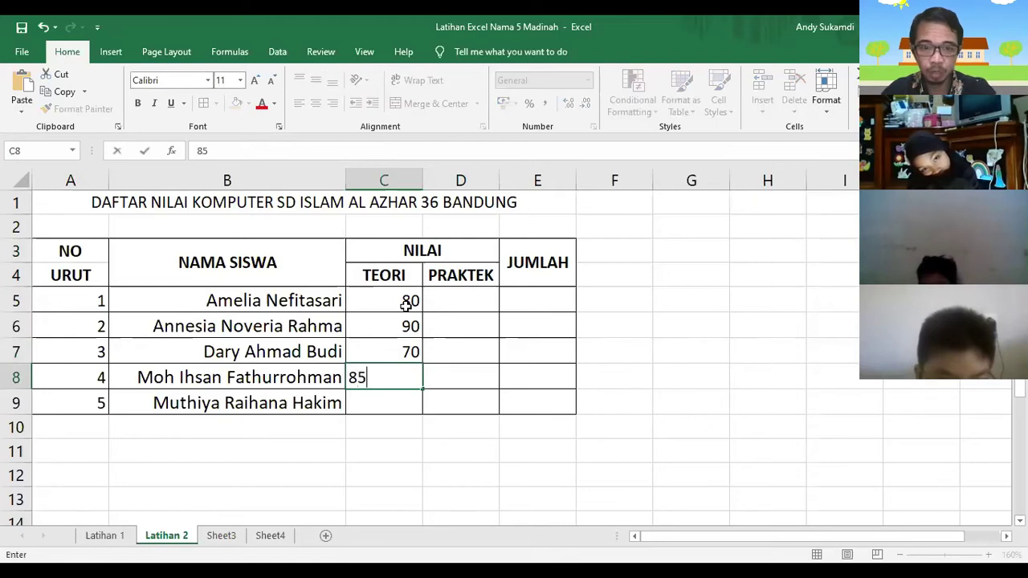
key(Return)
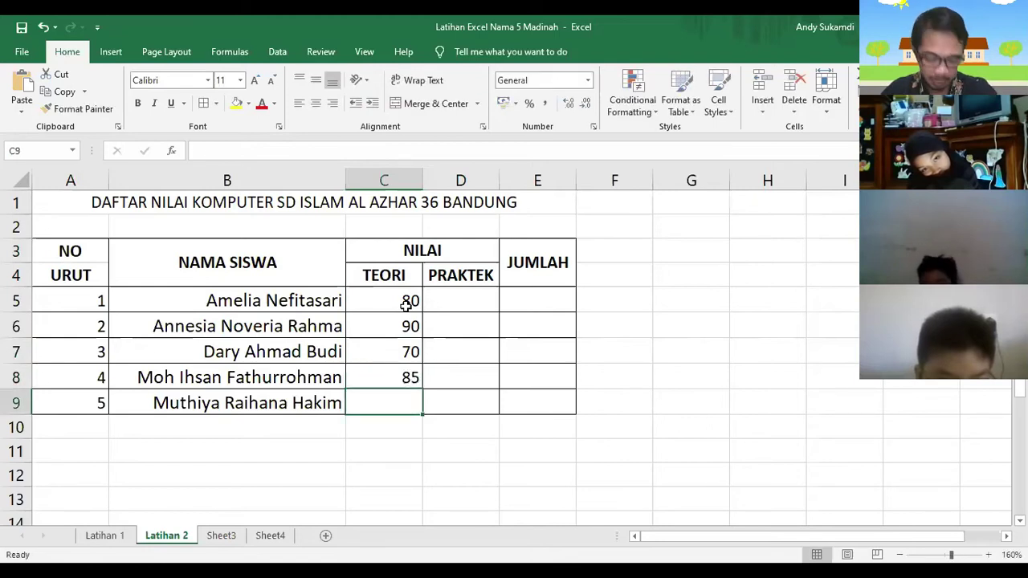
text(90)
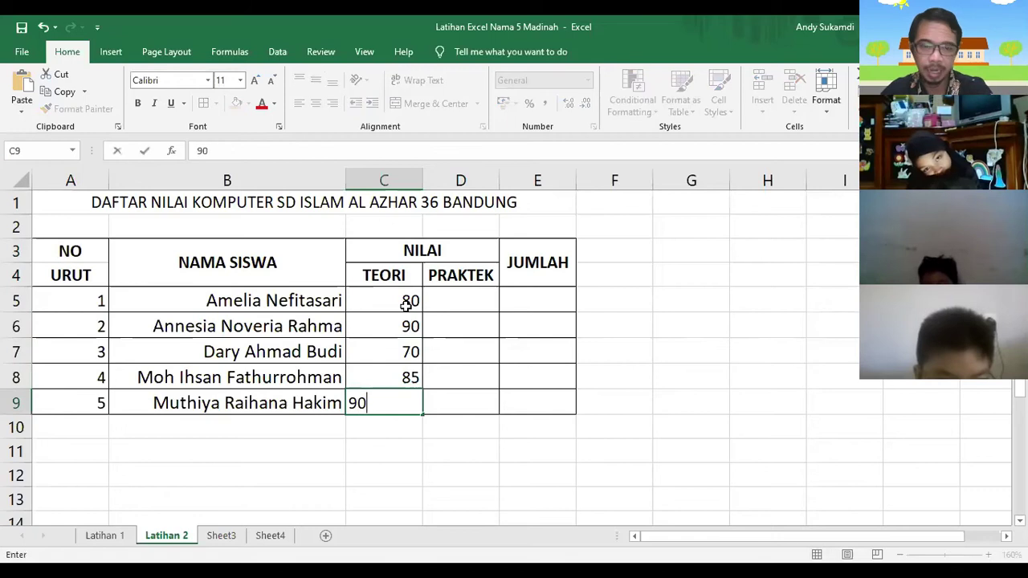
key(Return)
Step: Enter the PRAKTEK scores 90, 75, 80, 70 and 85 for the five students in D5:D9
click(453, 299)
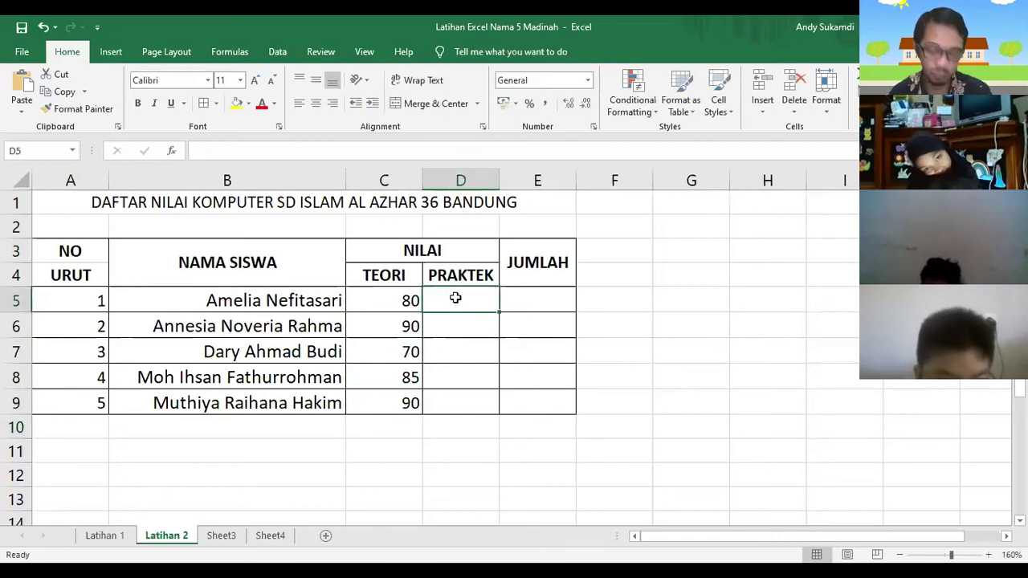
text(90)
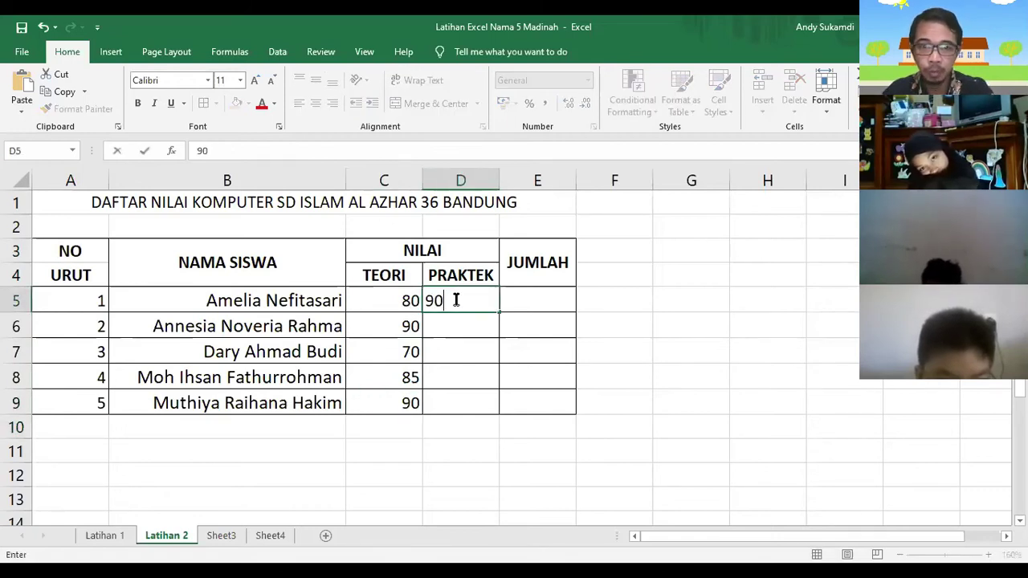
key(Return)
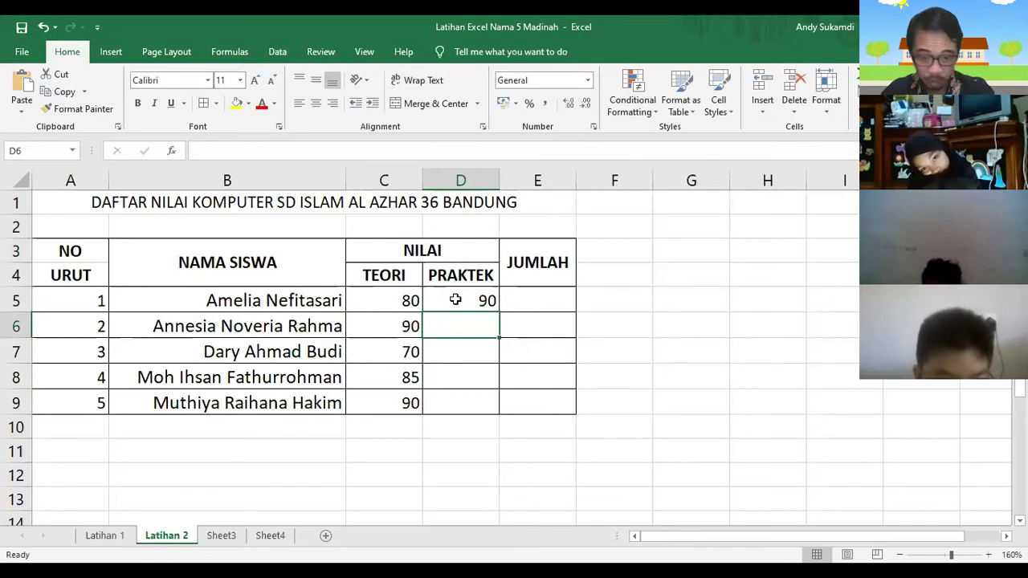
text(75)
key(Return)
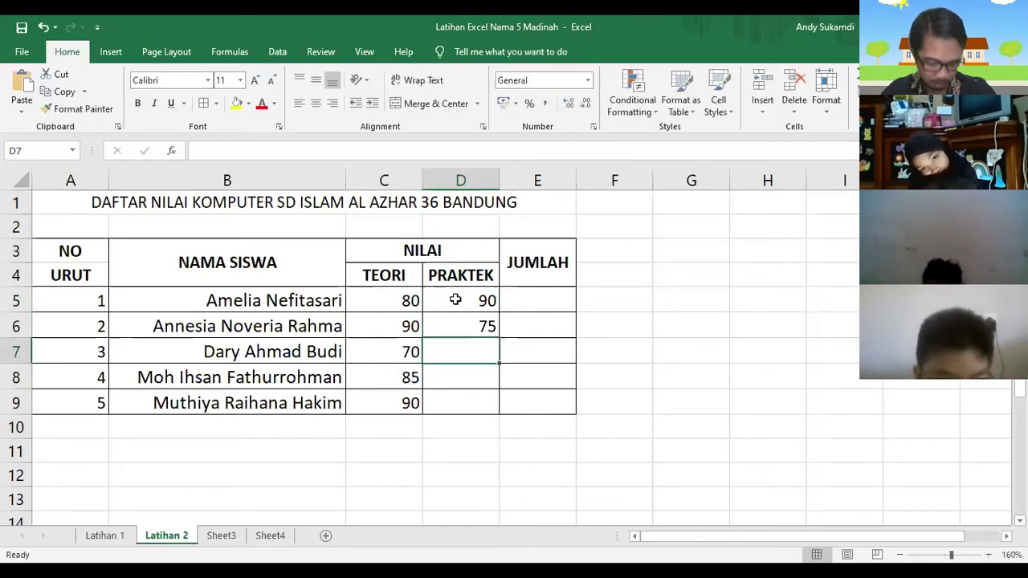
text(80)
key(Return)
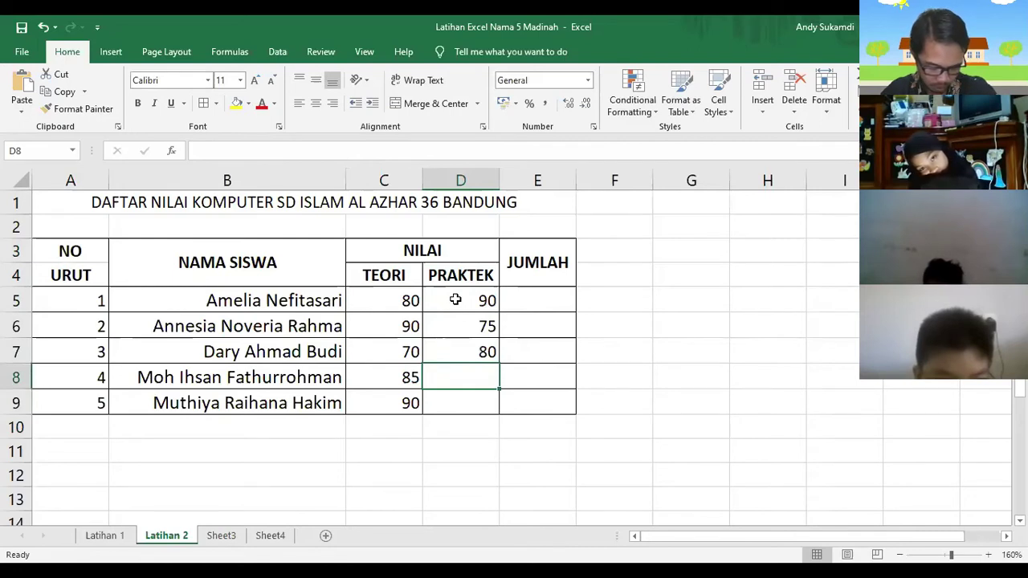
text(70)
key(Return)
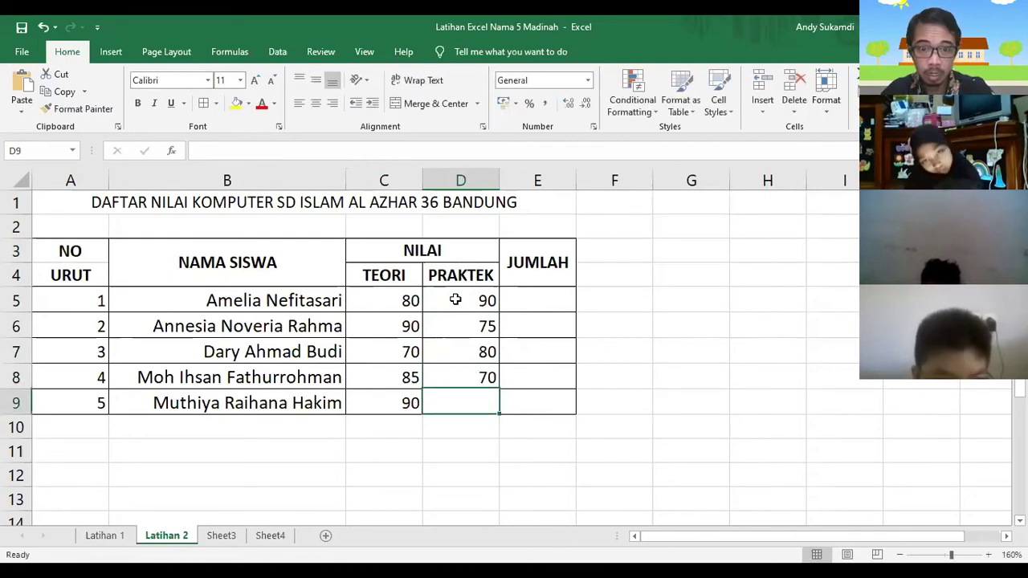
text(85)
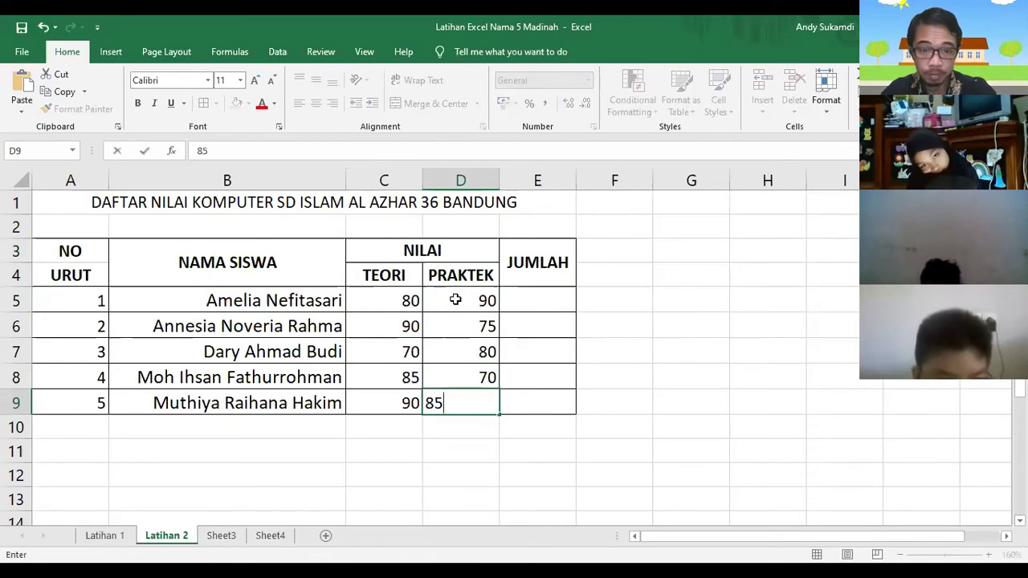
key(Return)
Step: Center the TEORI and PRAKTEK scores in C5:D9 horizontally
drag(403, 299, 477, 402)
click(316, 103)
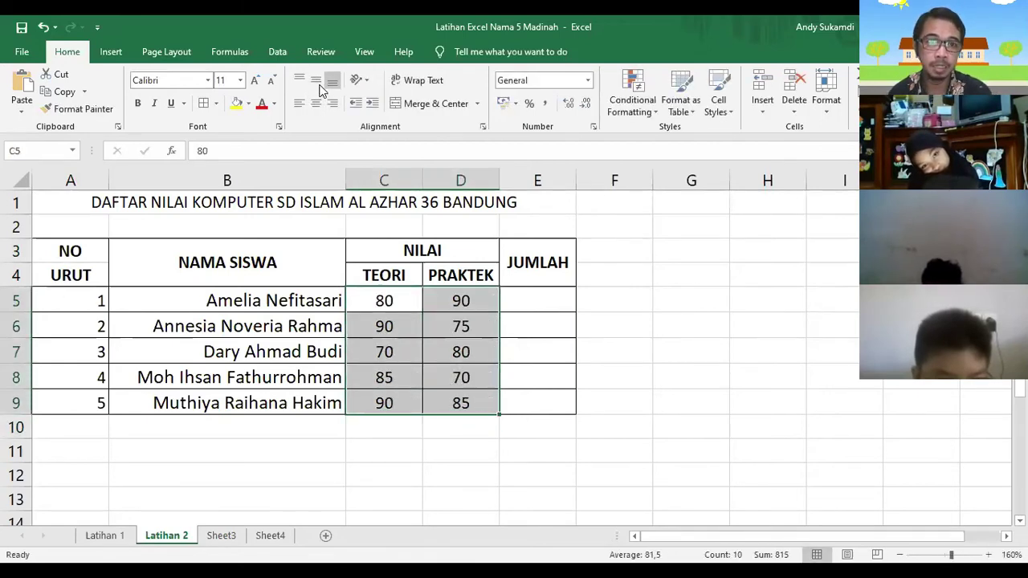
click(707, 381)
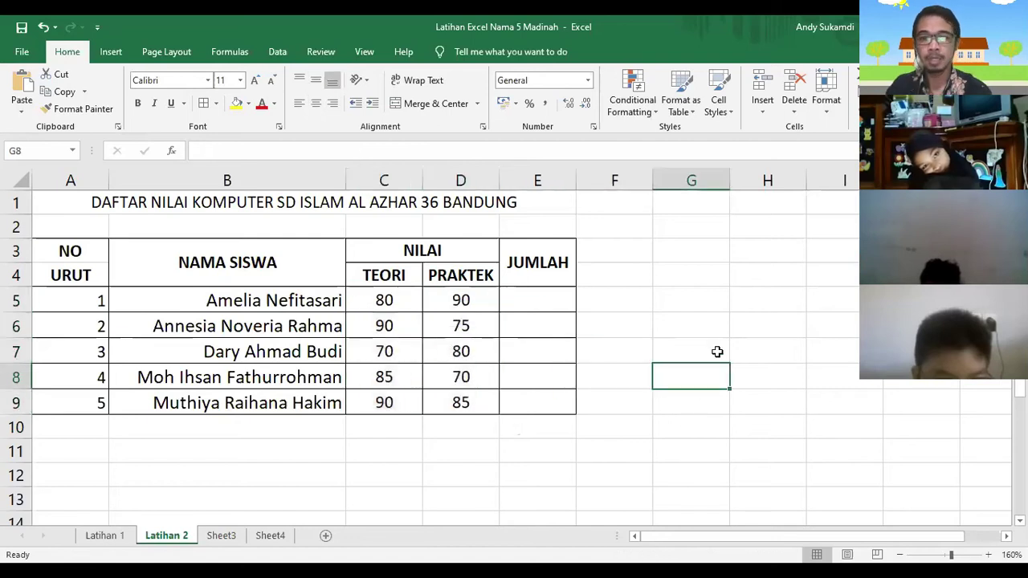
Step: Enter the summary labels Nilai Tertinggi, Nilai Terendah and Nilai Terbanyak in B10:B12 below the student names
click(192, 430)
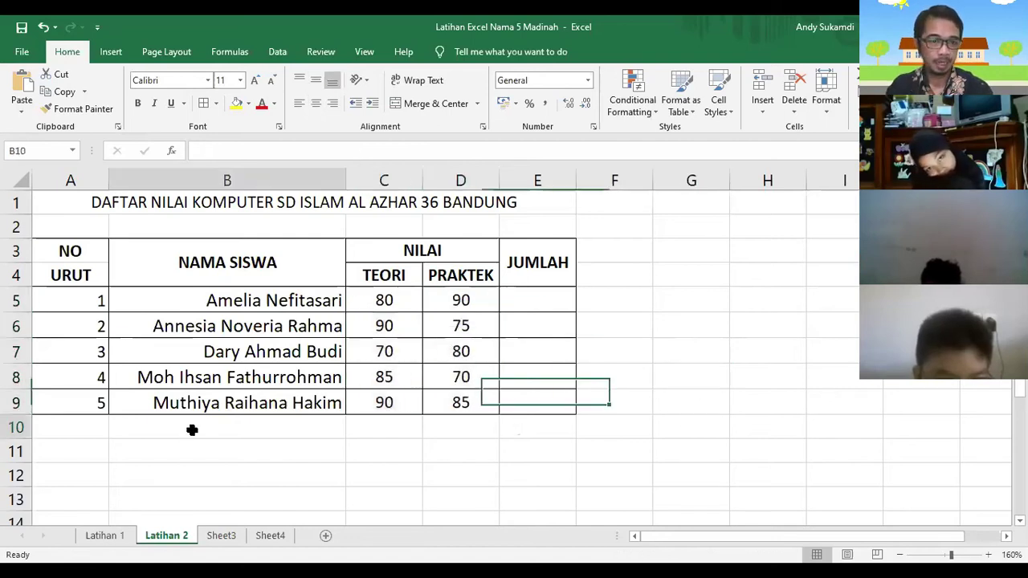
text(N)
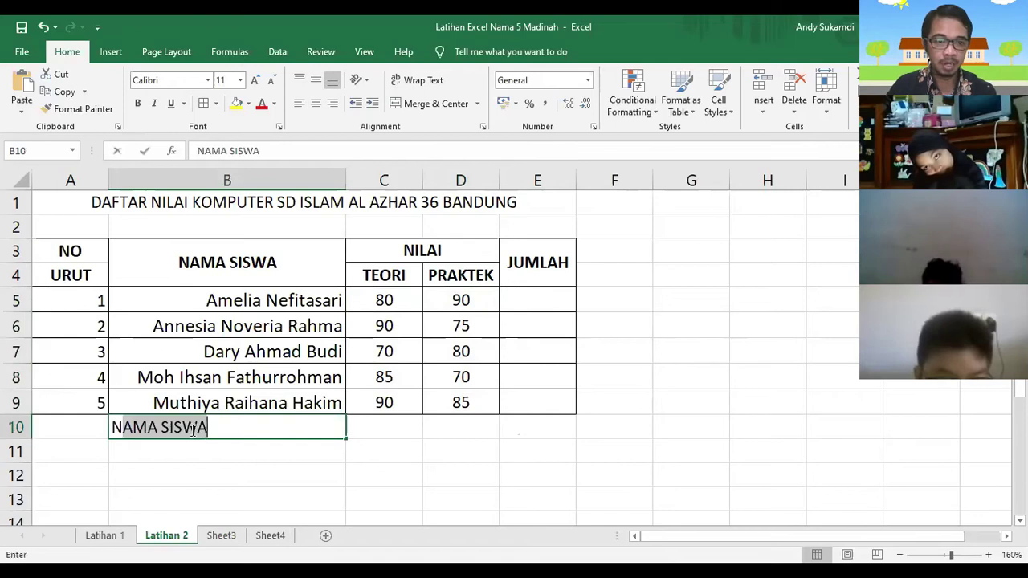
text(ila)
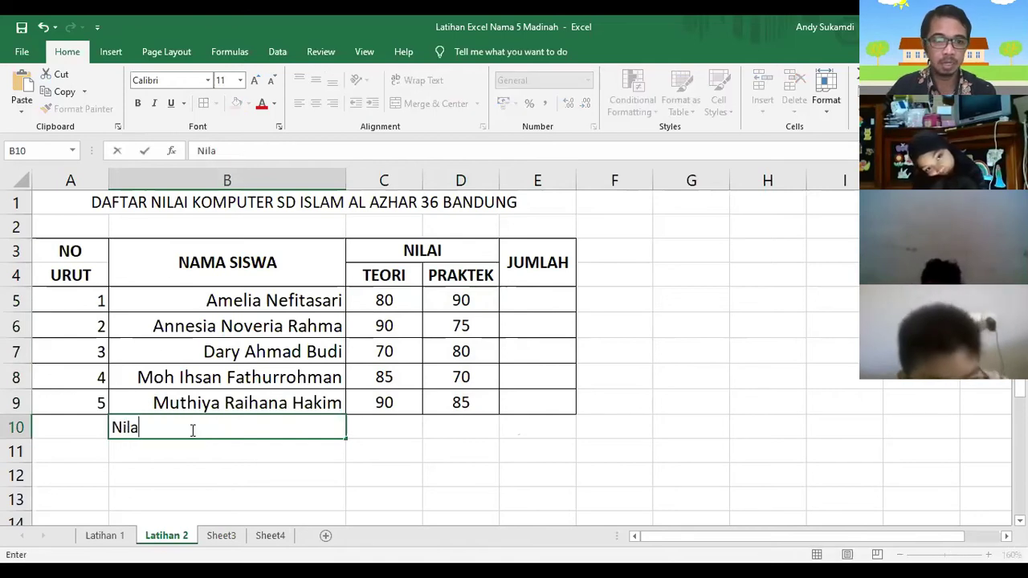
text(i )
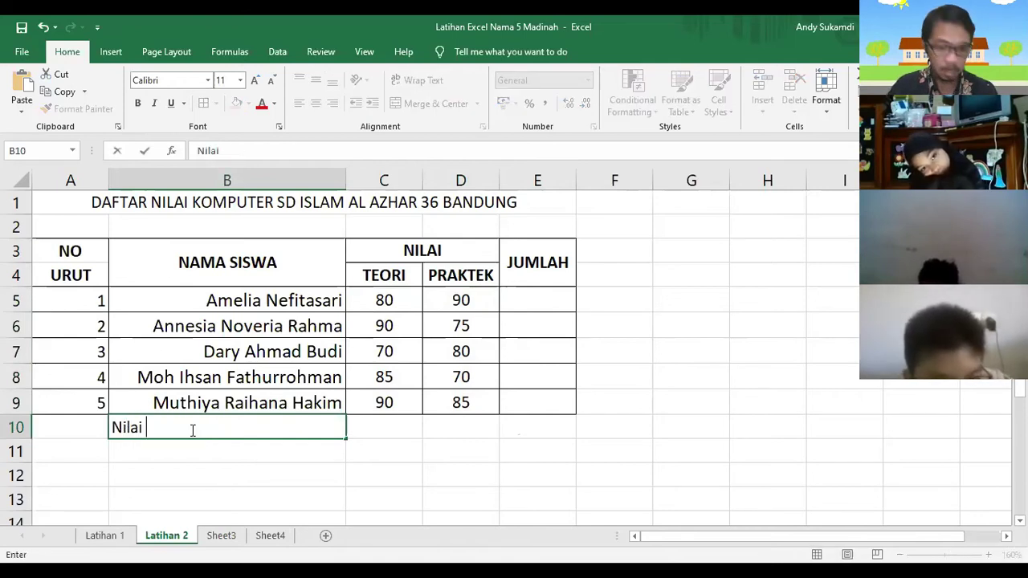
text(Tertinggi)
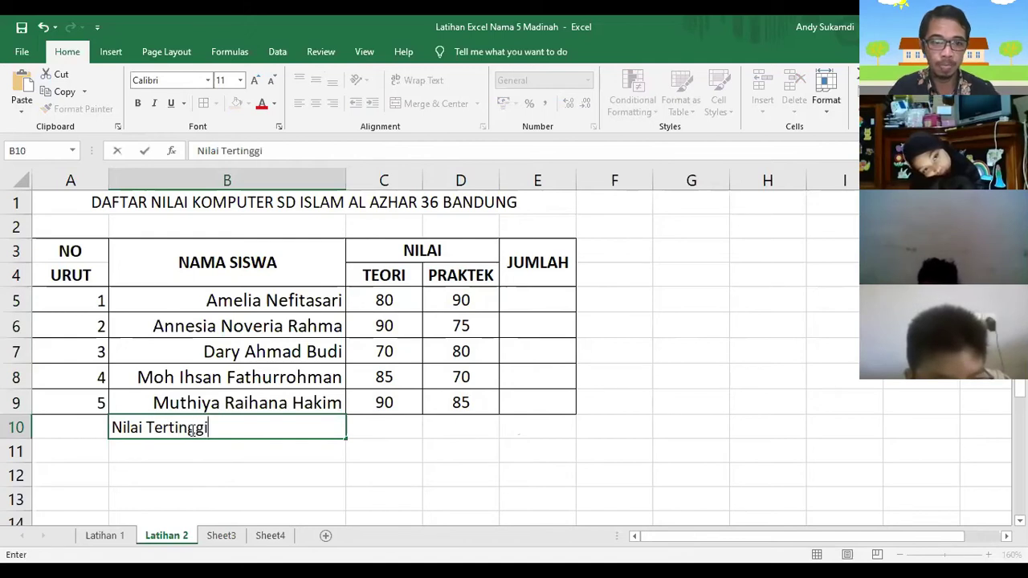
key(Return)
text(Nilai Te)
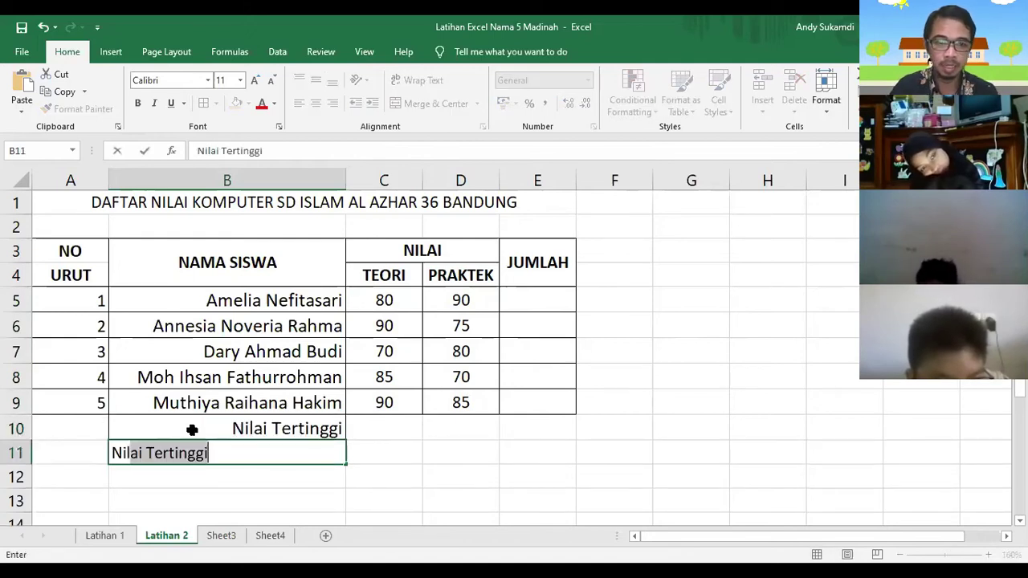
text(re)
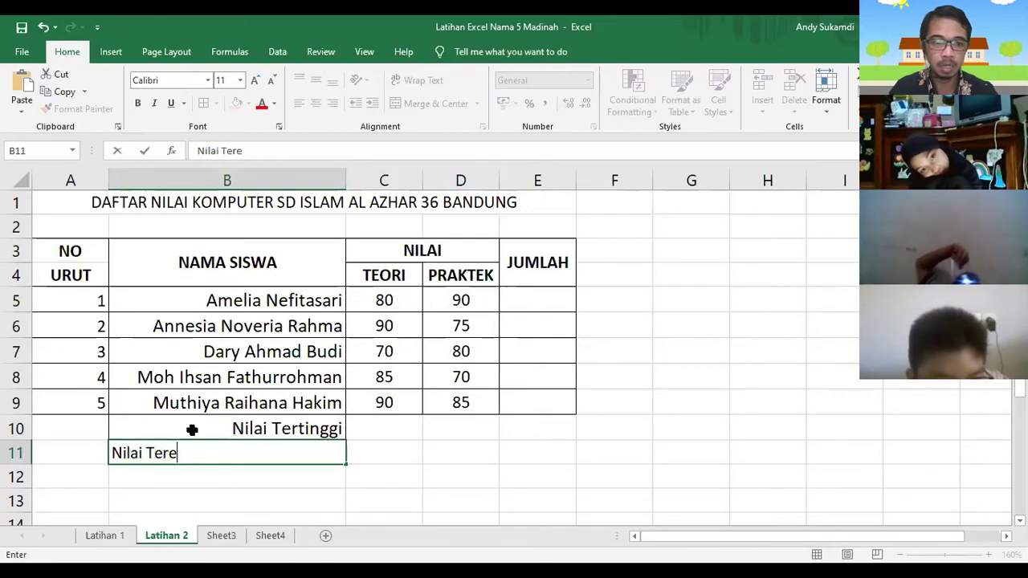
text(ndah)
key(Return)
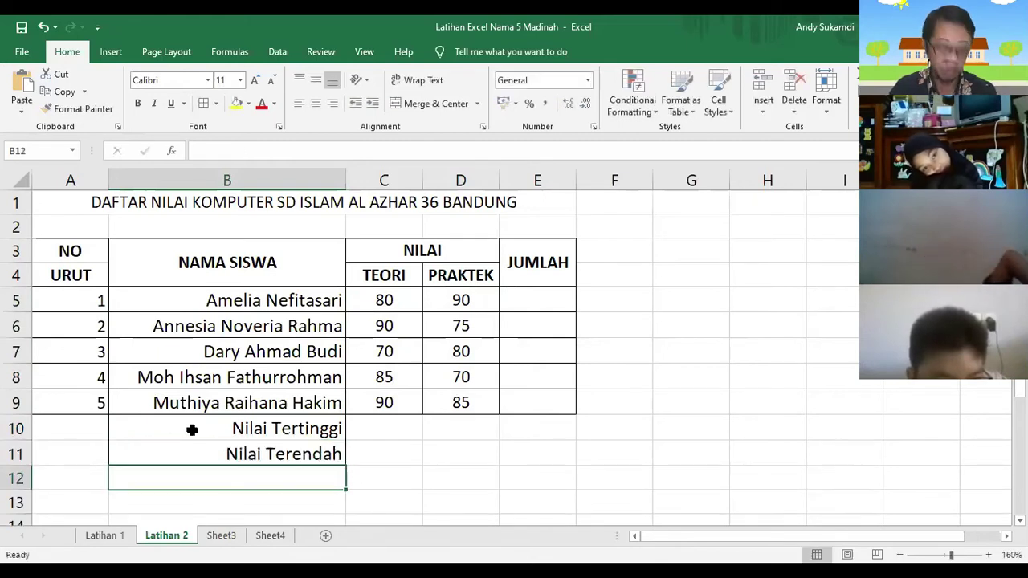
text(Nil)
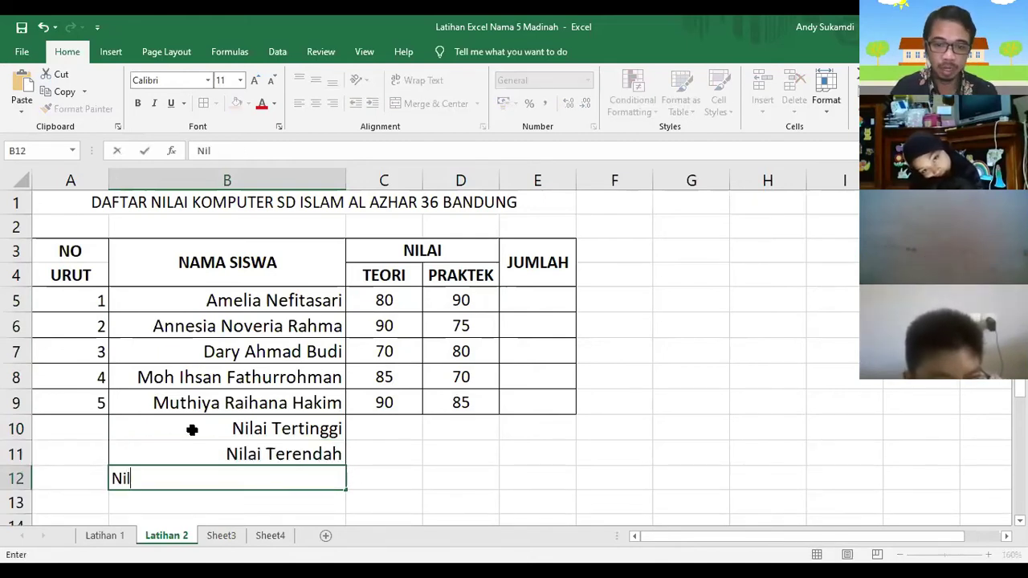
text(ai Terbanyak)
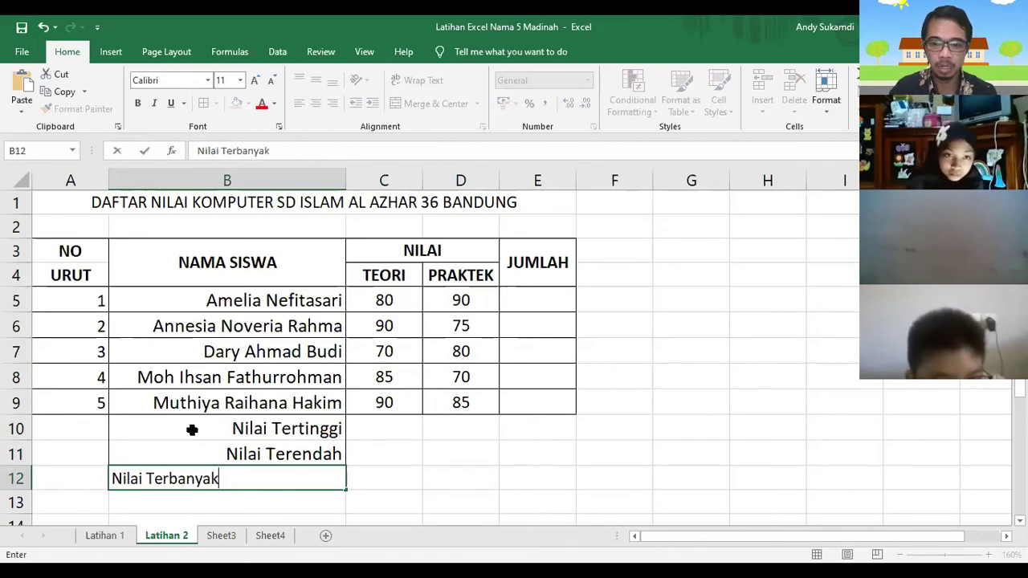
key(Return)
text(Nilai Rata)
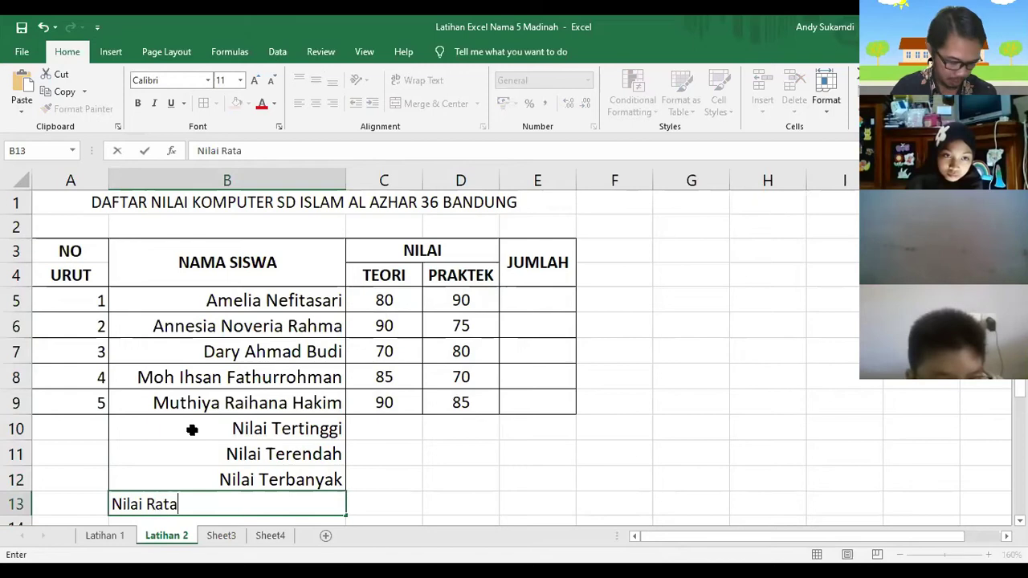
key(BackSpace)
key(BackSpace)
key(BackSpace)
key(BackSpace)
key(BackSpace)
key(BackSpace)
key(BackSpace)
key(BackSpace)
key(BackSpace)
key(BackSpace)
Step: Enter the summary label Rata-rata Umum in B13
text(Rata-ra)
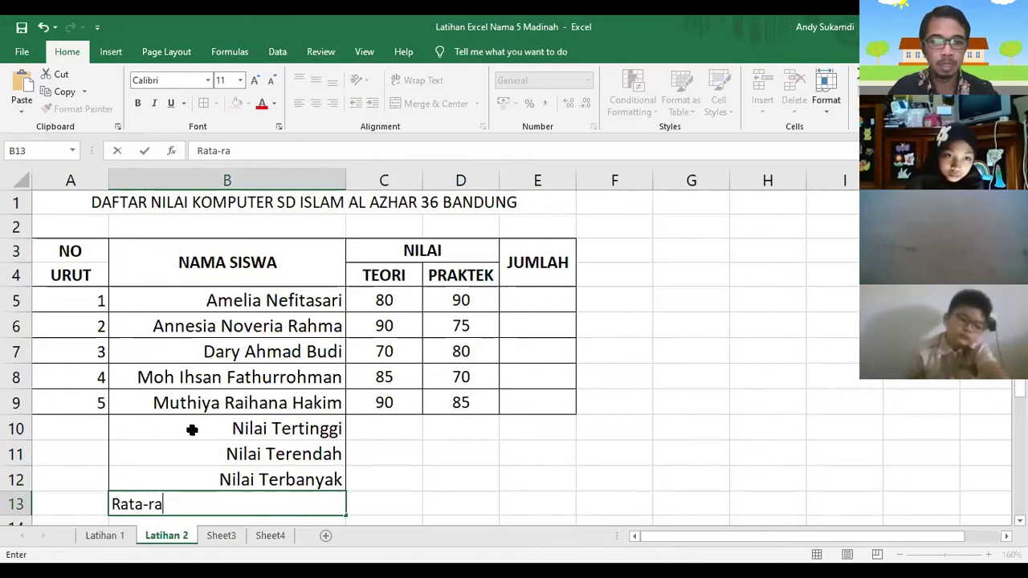
text(ta umum)
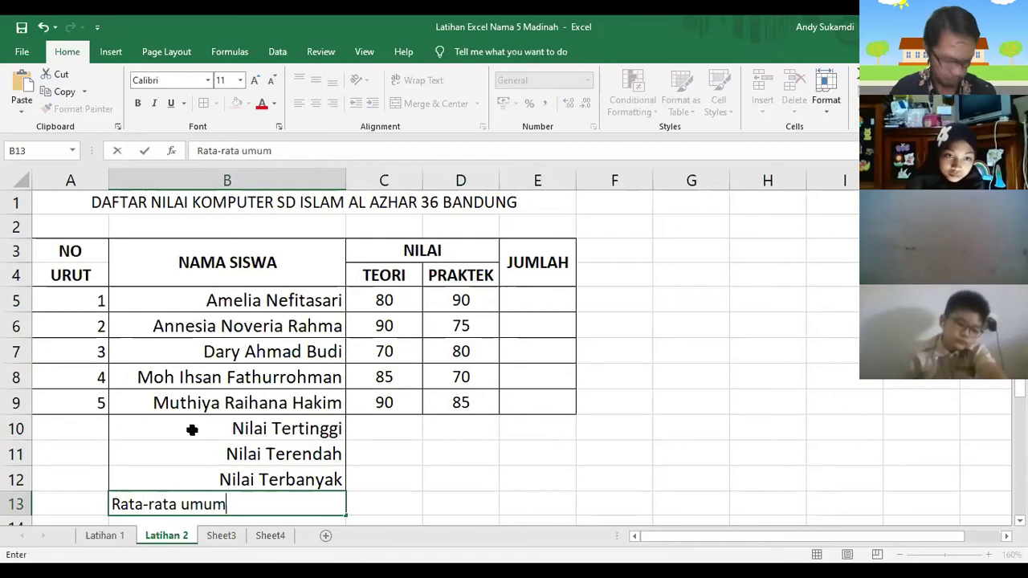
key(BackSpace)
key(BackSpace)
key(BackSpace)
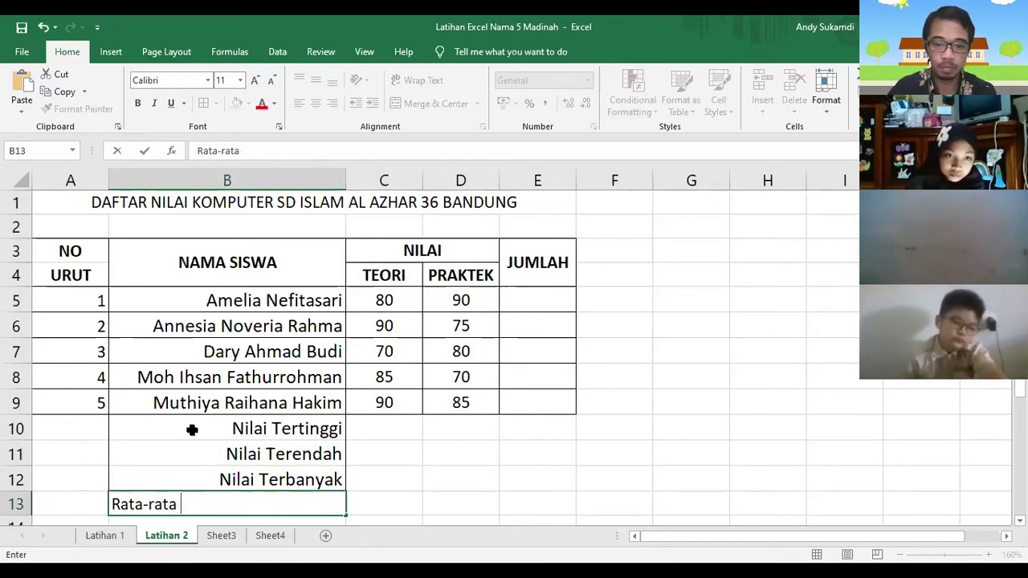
text(Umun)
text(mum)
key(Return)
Step: Apply outline and inside borders to the summary rows in A10:E13
click(191, 418)
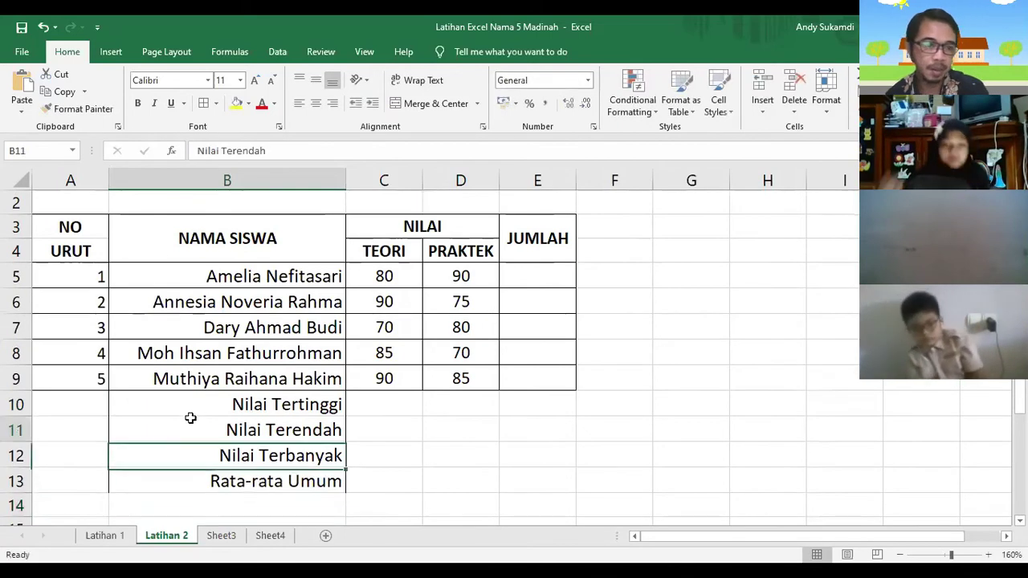
drag(91, 402, 538, 482)
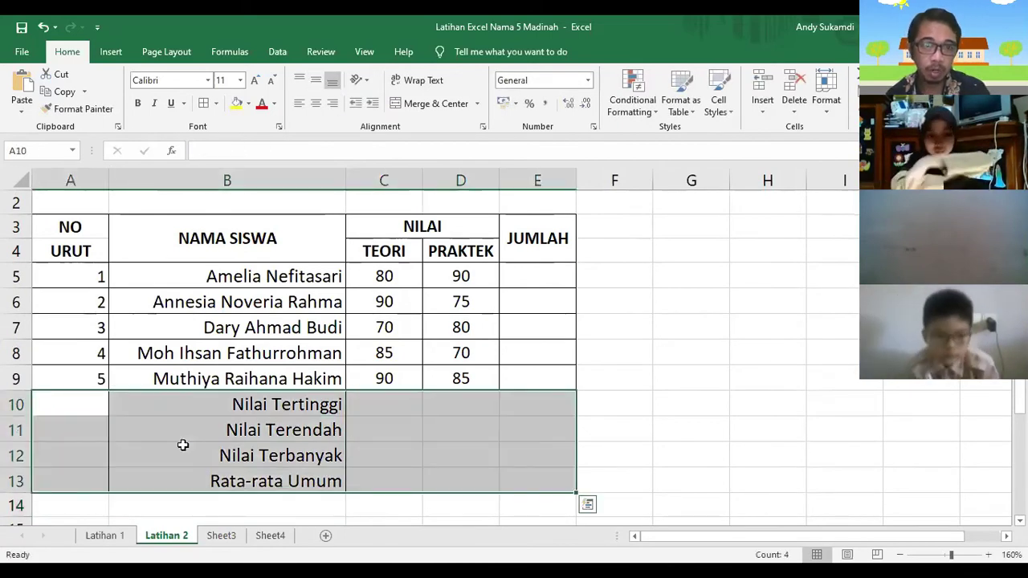
click(207, 105)
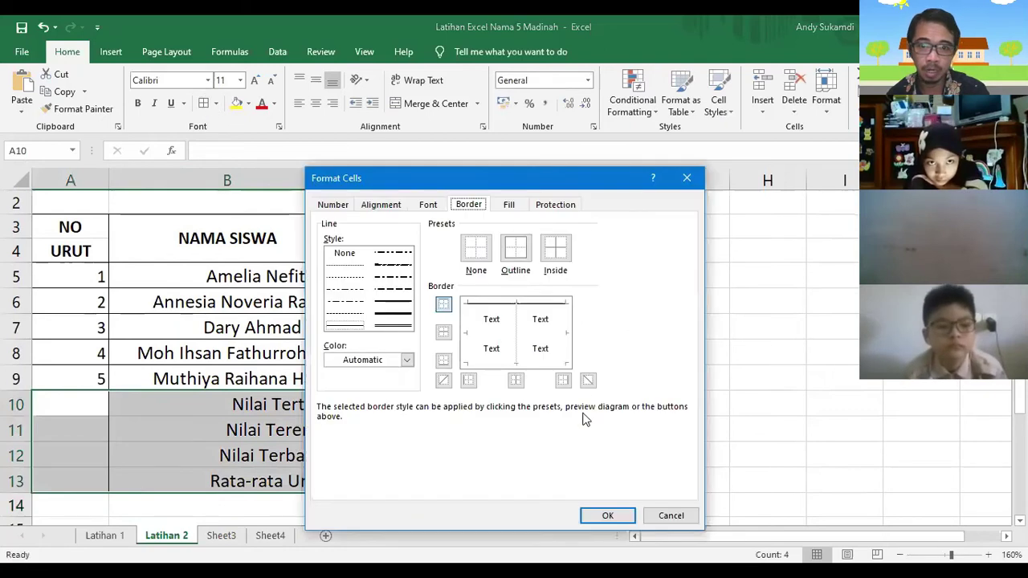
click(516, 249)
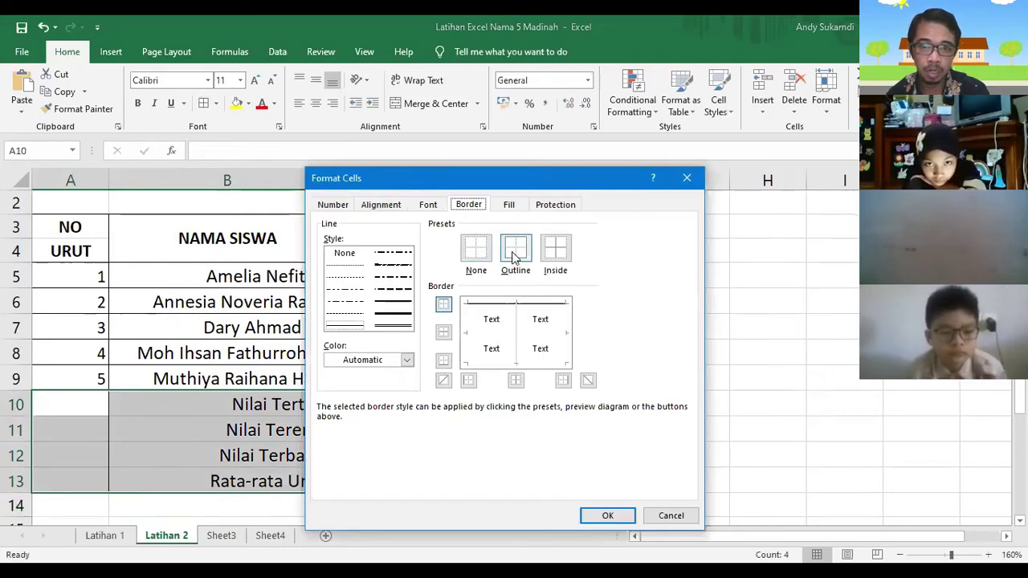
click(556, 249)
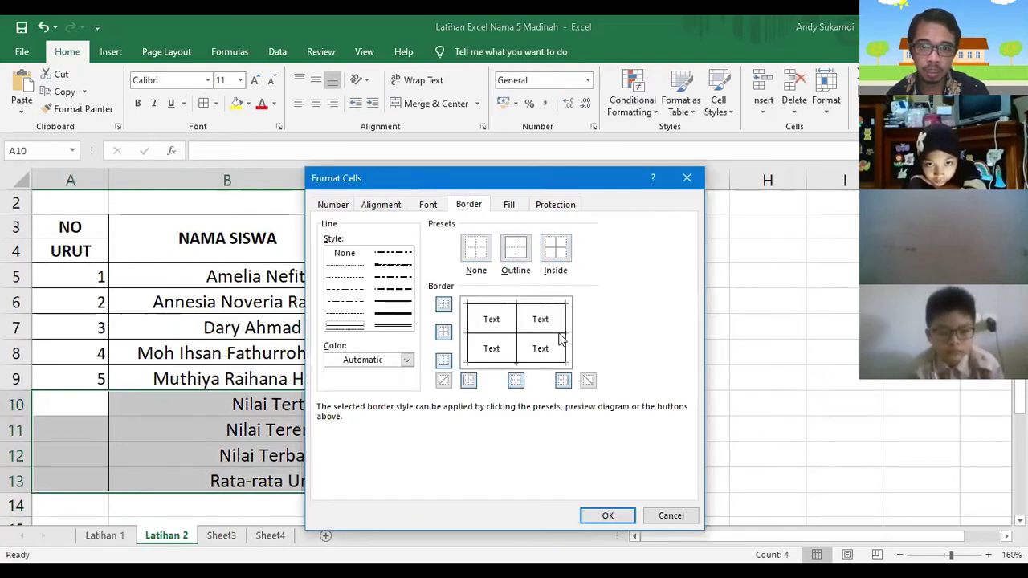
click(605, 515)
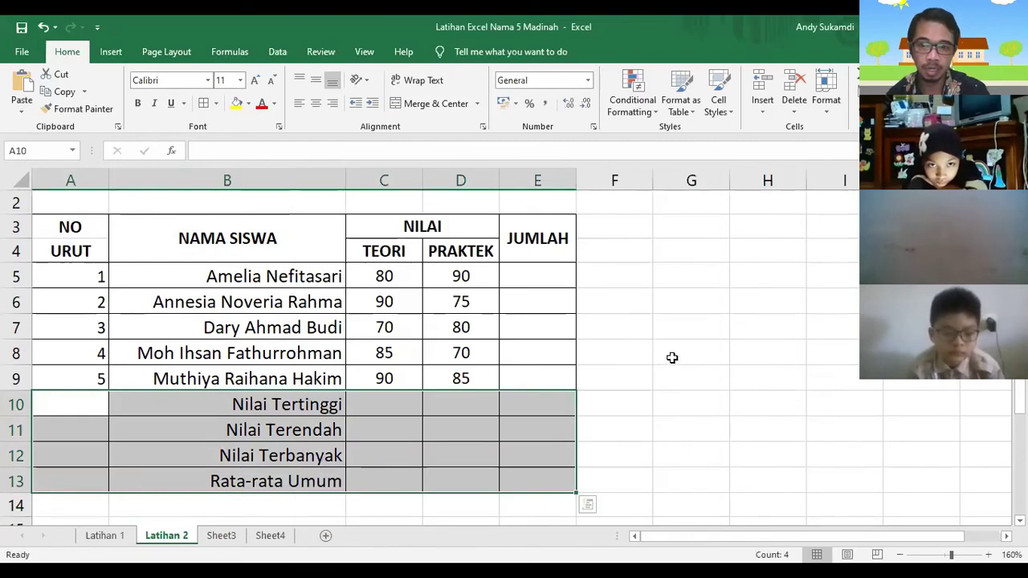
click(684, 328)
click(541, 276)
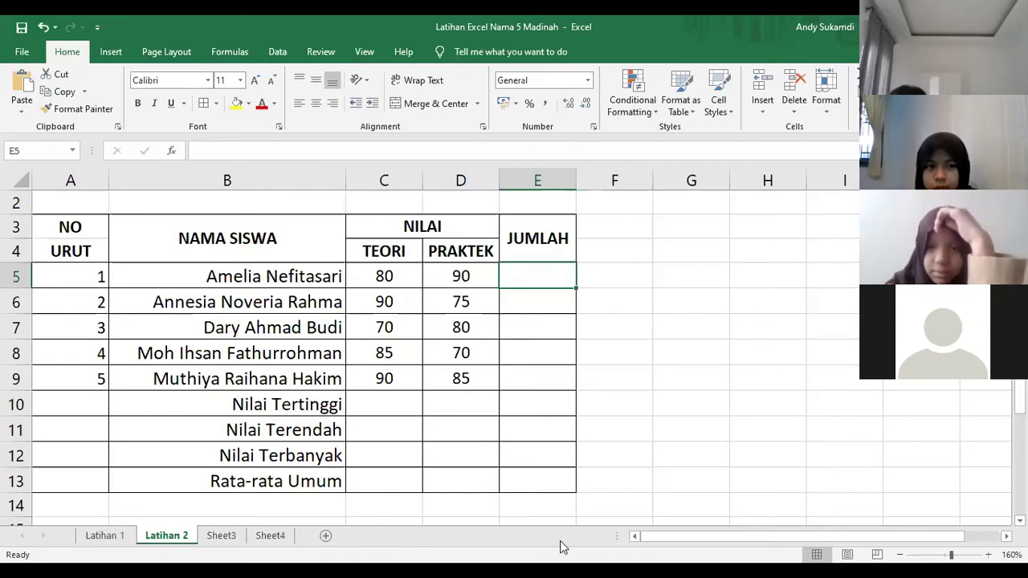
click(670, 374)
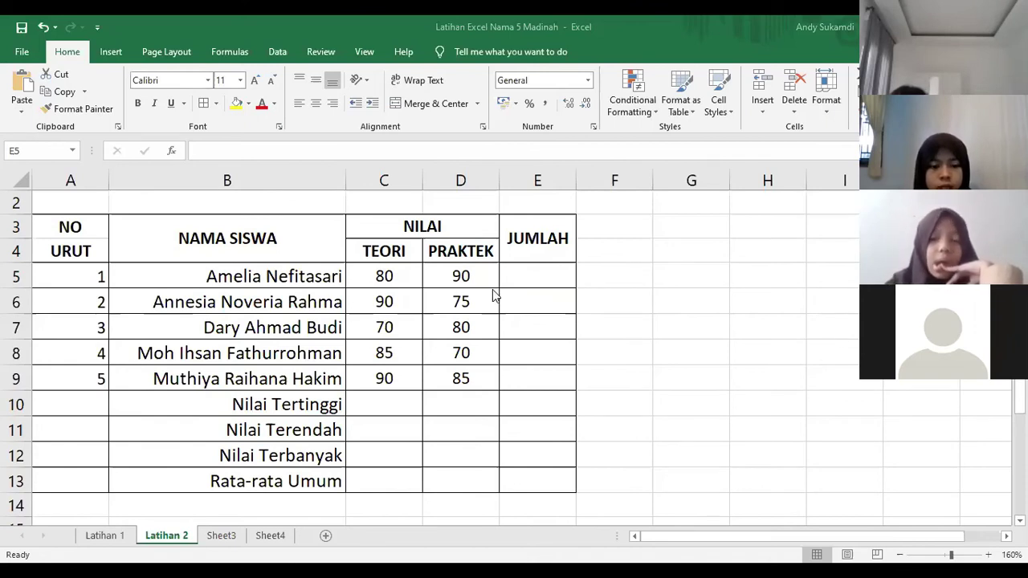
click(534, 271)
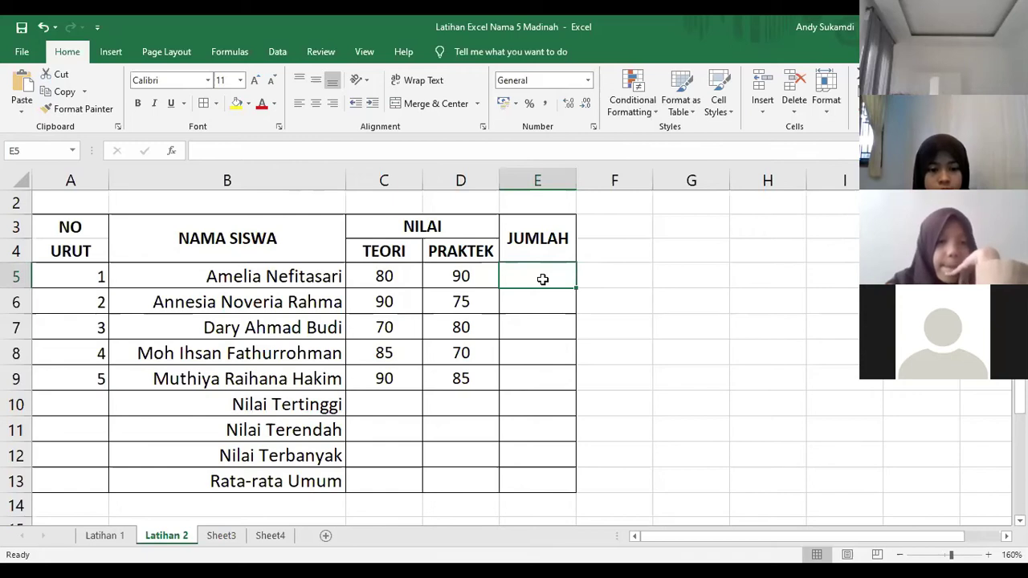
text(=)
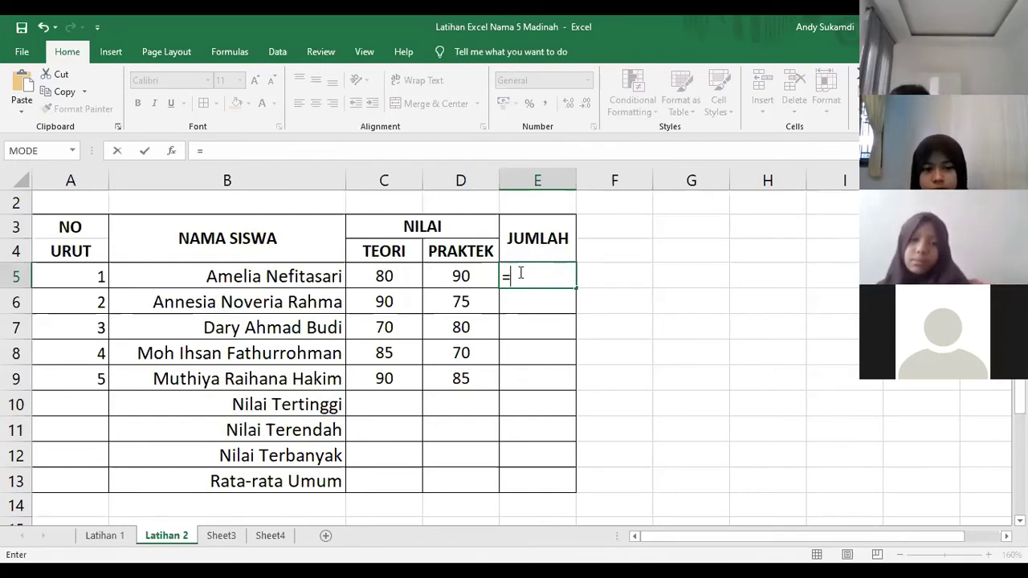
click(716, 280)
click(701, 331)
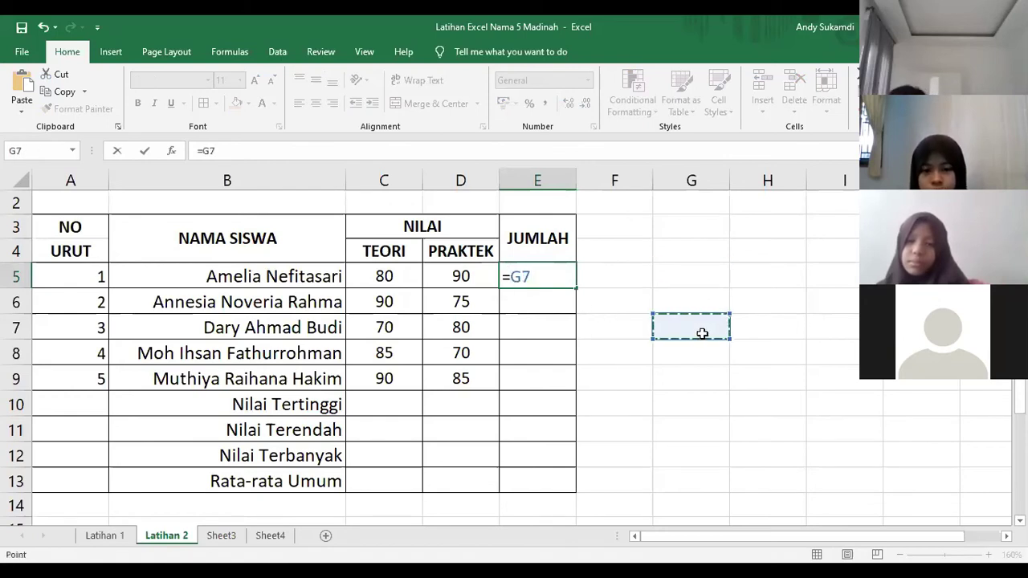
click(631, 299)
click(639, 277)
click(701, 246)
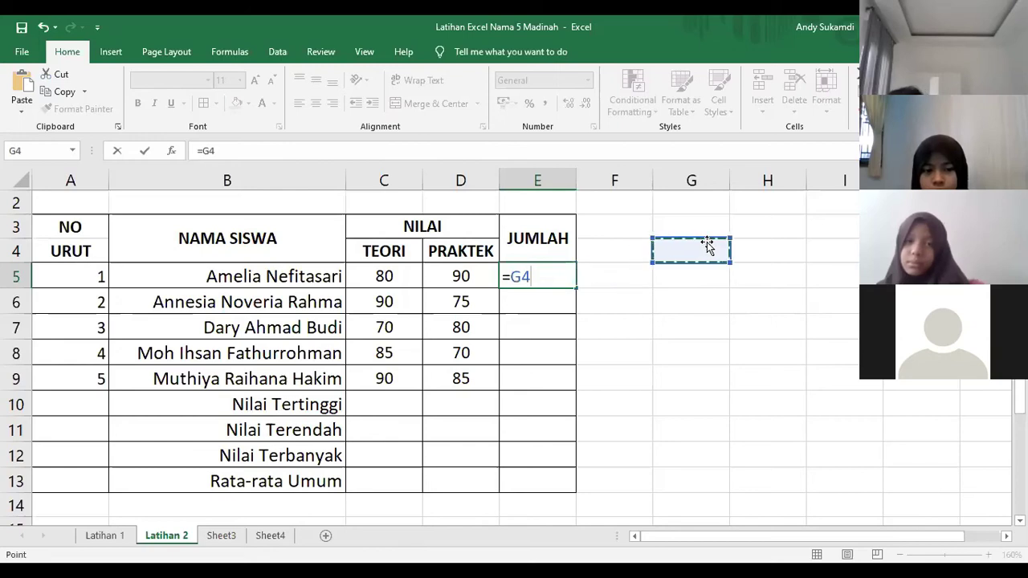
click(652, 282)
click(703, 345)
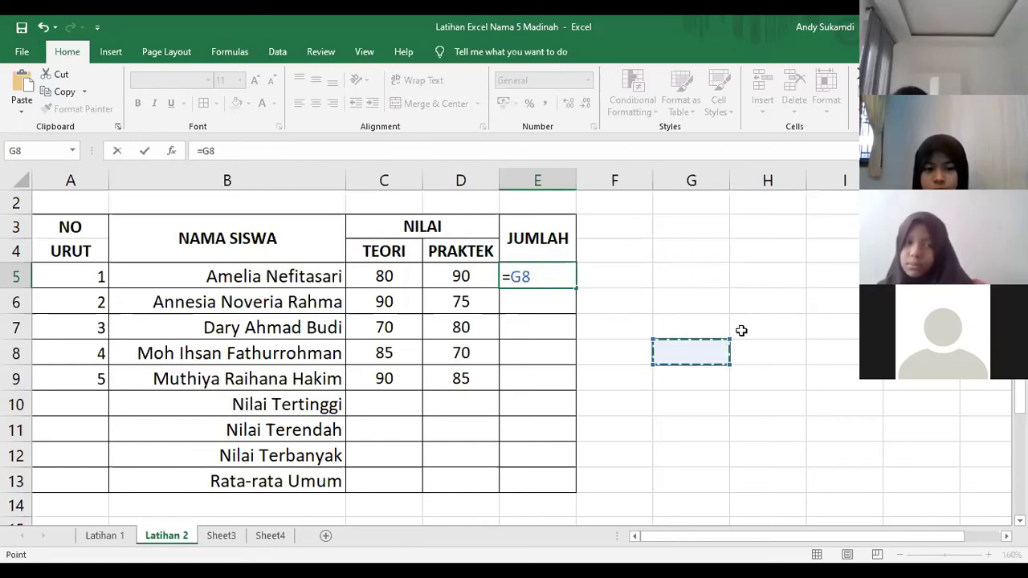
click(742, 331)
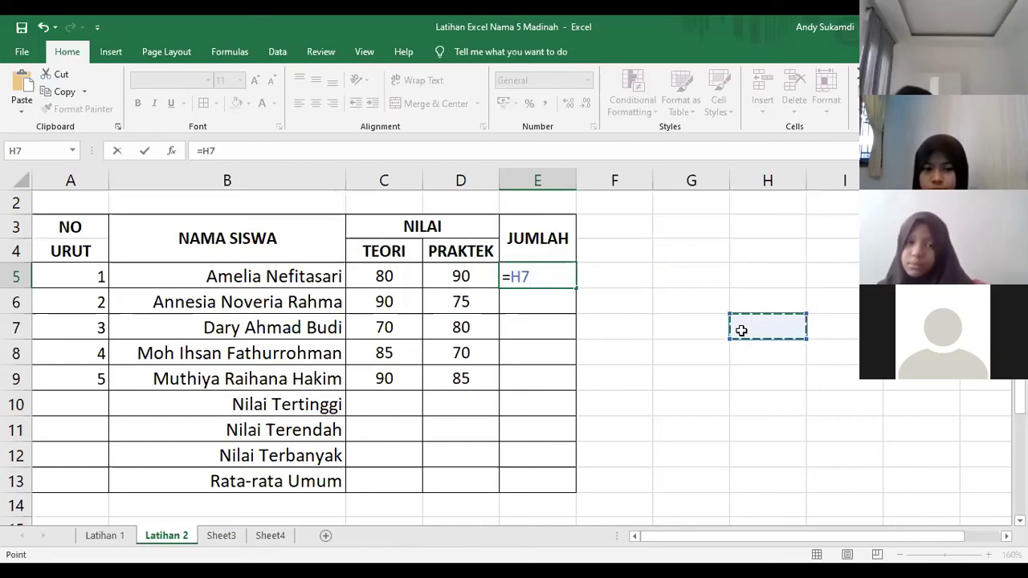
key(Escape)
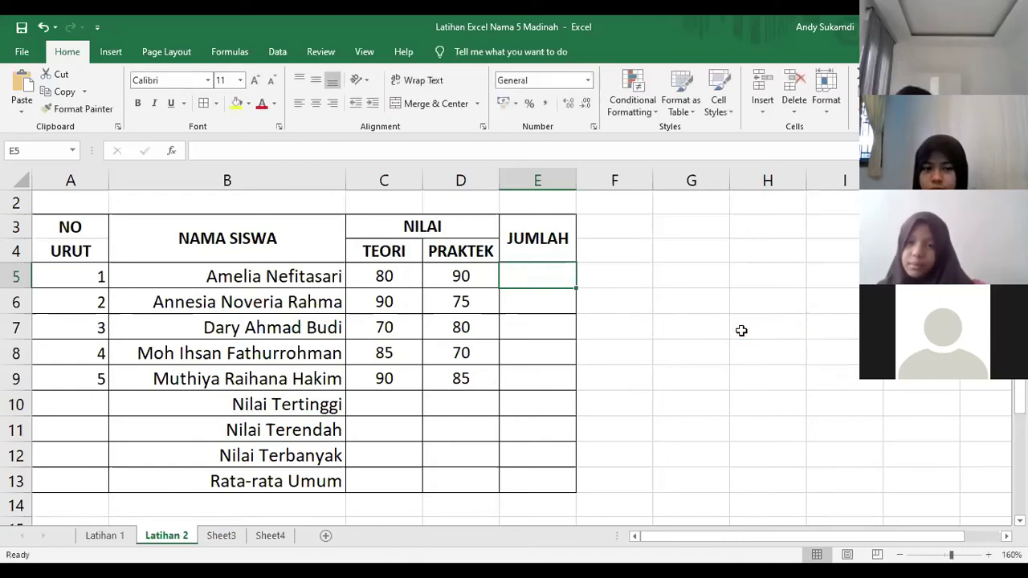
double_click(557, 274)
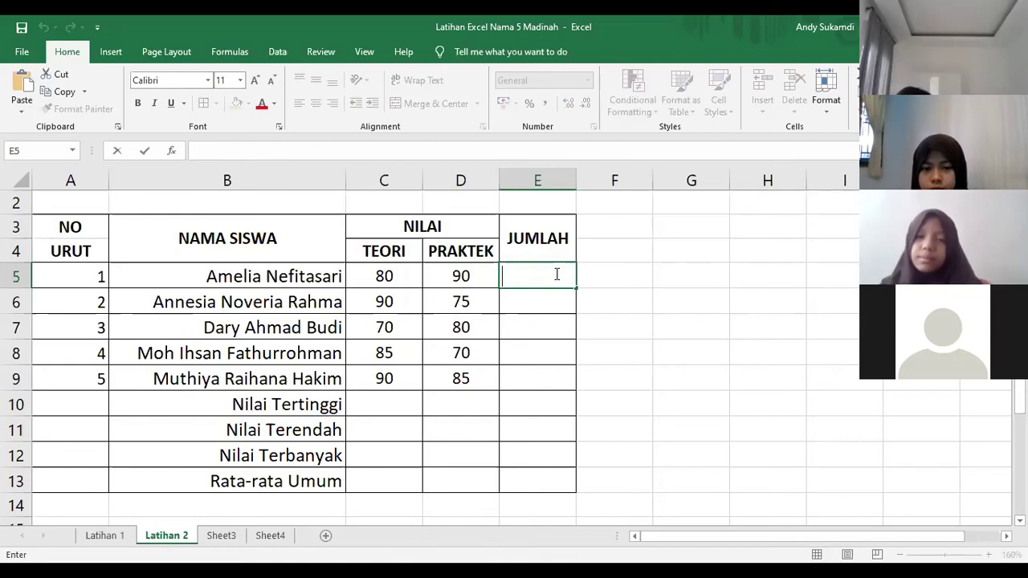
text(=)
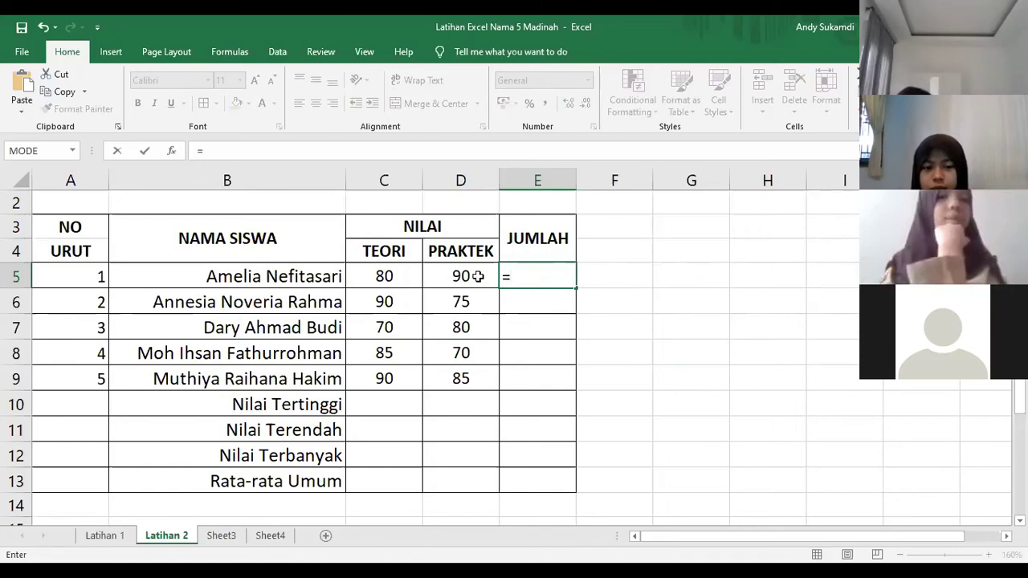
click(480, 307)
click(603, 307)
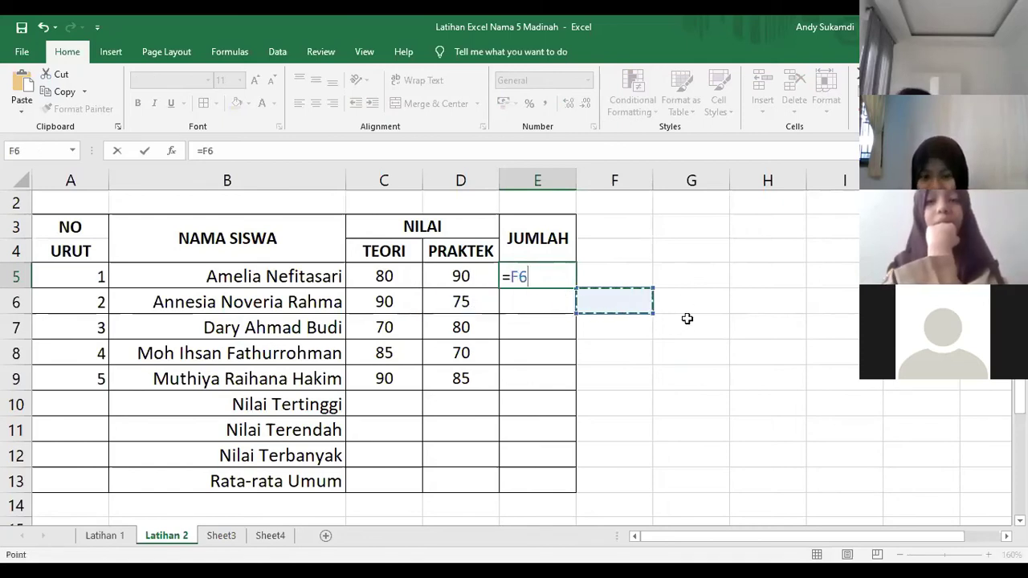
click(710, 296)
key(Down)
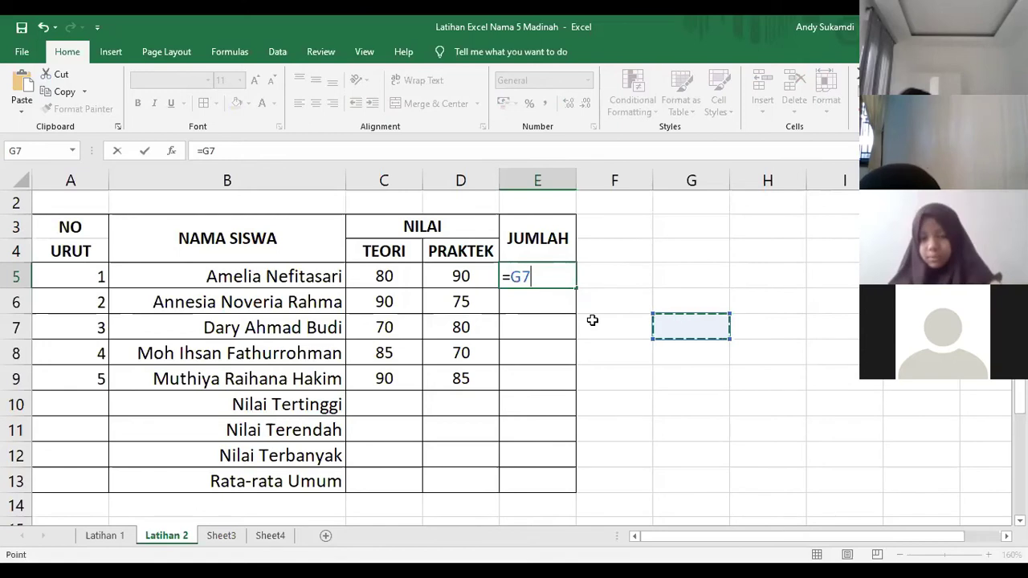
key(Escape)
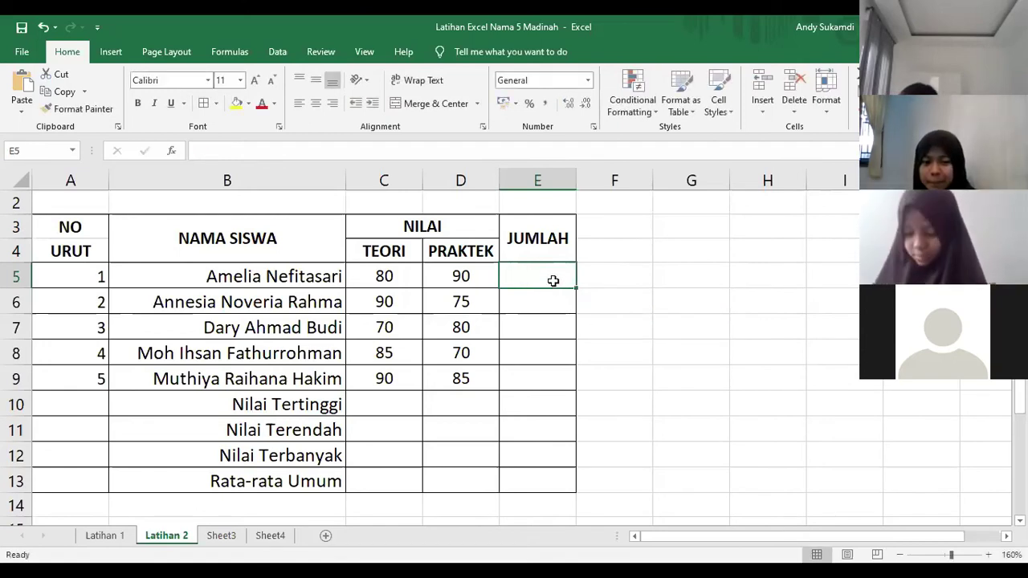
text(=)
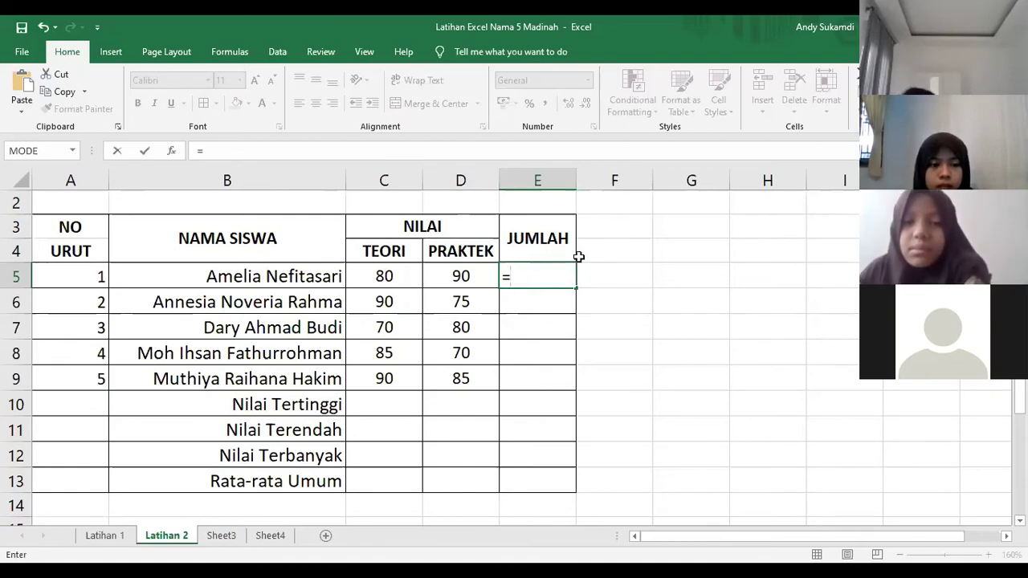
key(Escape)
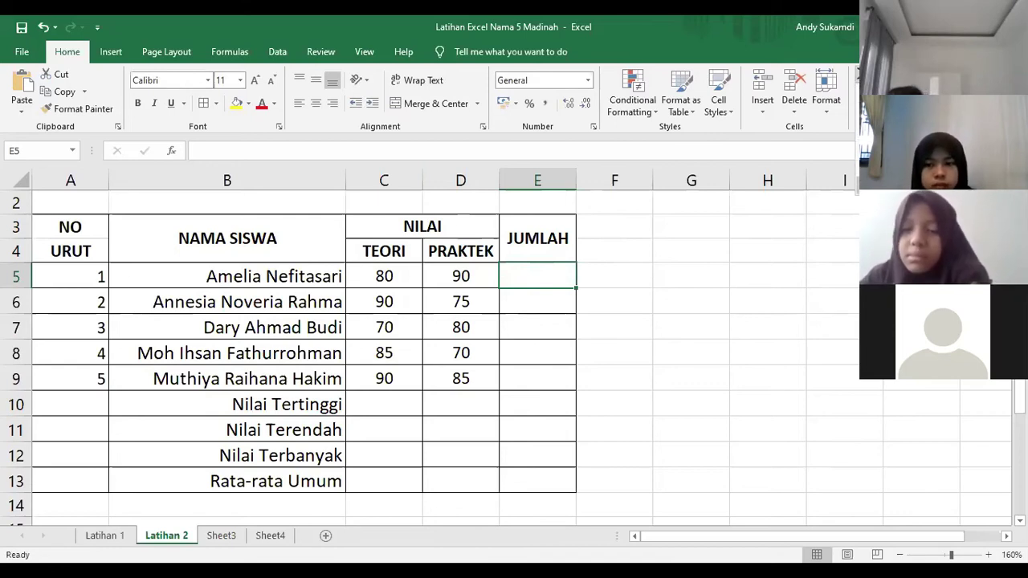
Step: Look through the most recently used functions and the function categories available in Insert Function for E5
key(shift+F3)
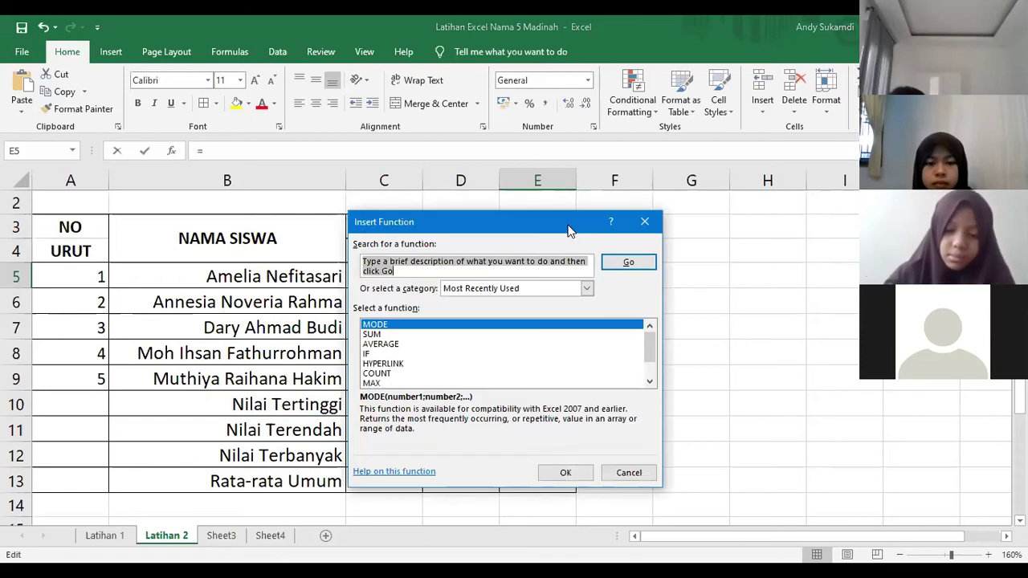
drag(569, 227, 755, 126)
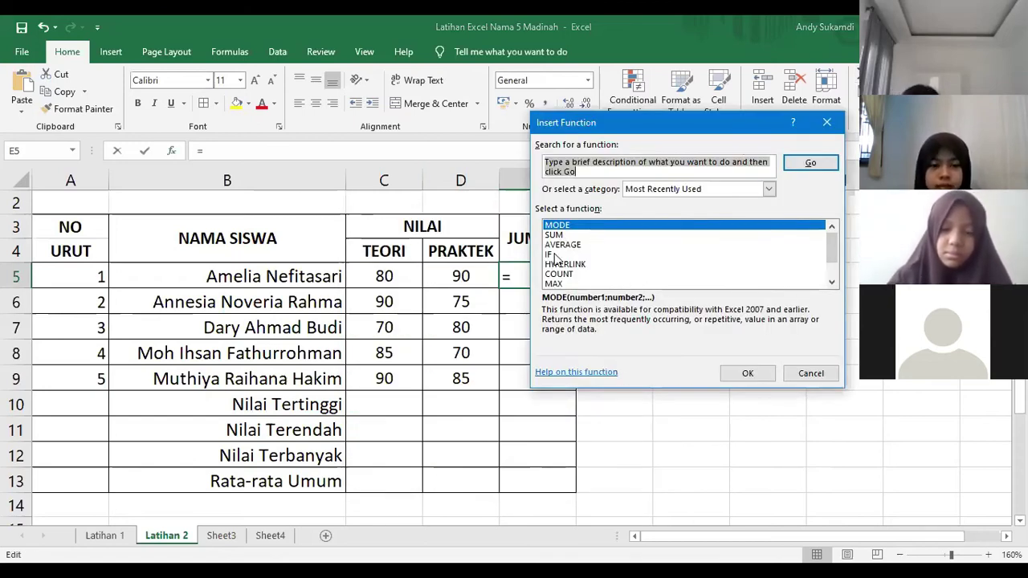
click(833, 282)
click(832, 283)
click(832, 282)
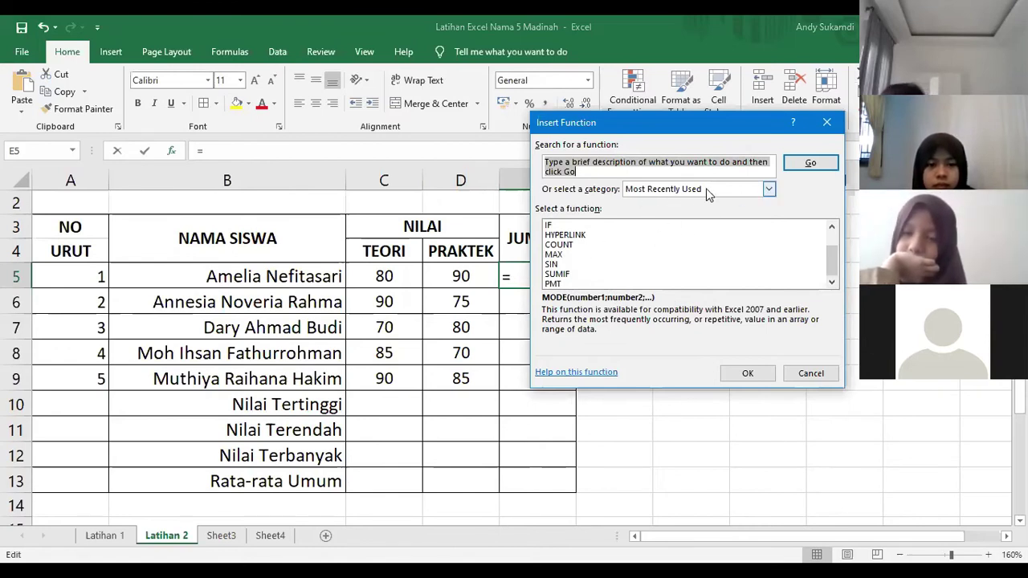
click(769, 192)
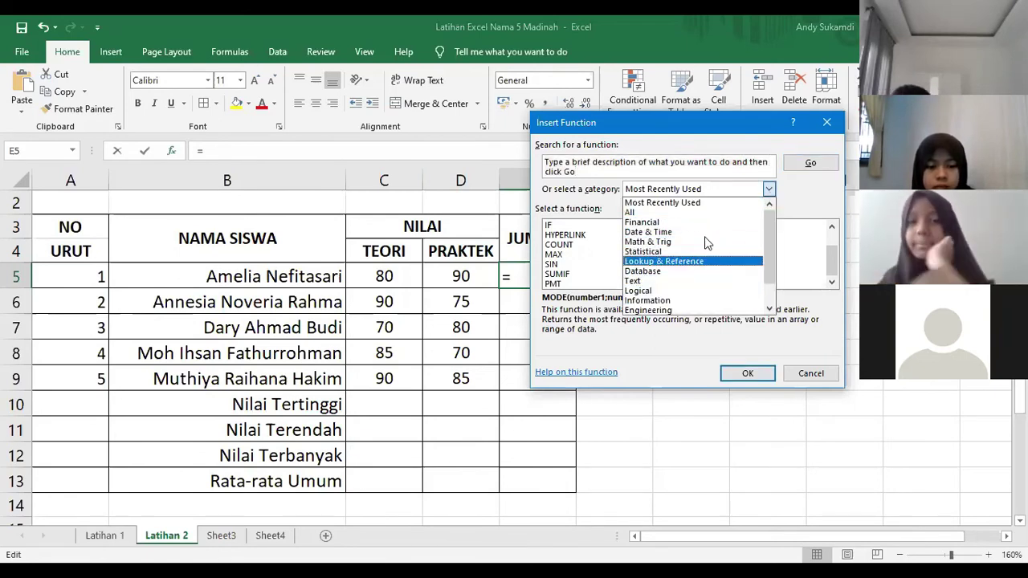
click(794, 202)
click(810, 374)
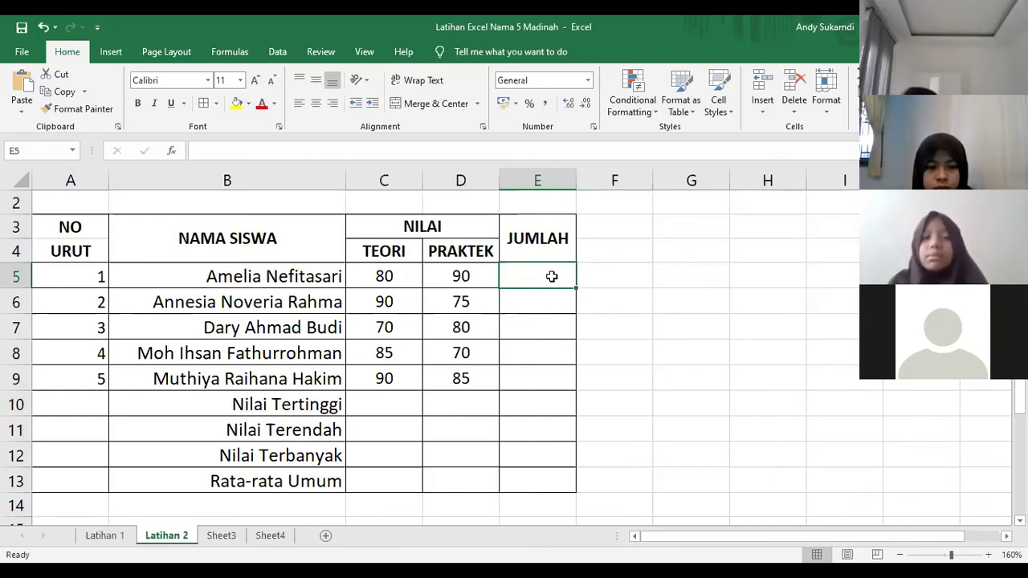
Step: Enter the formula =SUM(C5:D5) in E5 to total the first student's TEORI and PRAKTEK scores
text(=)
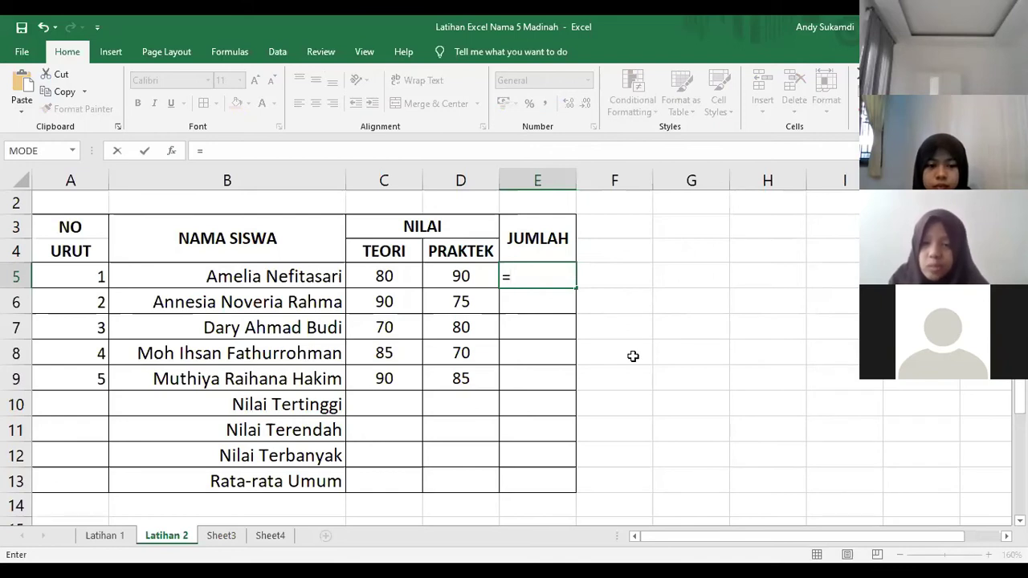
text(SUM)
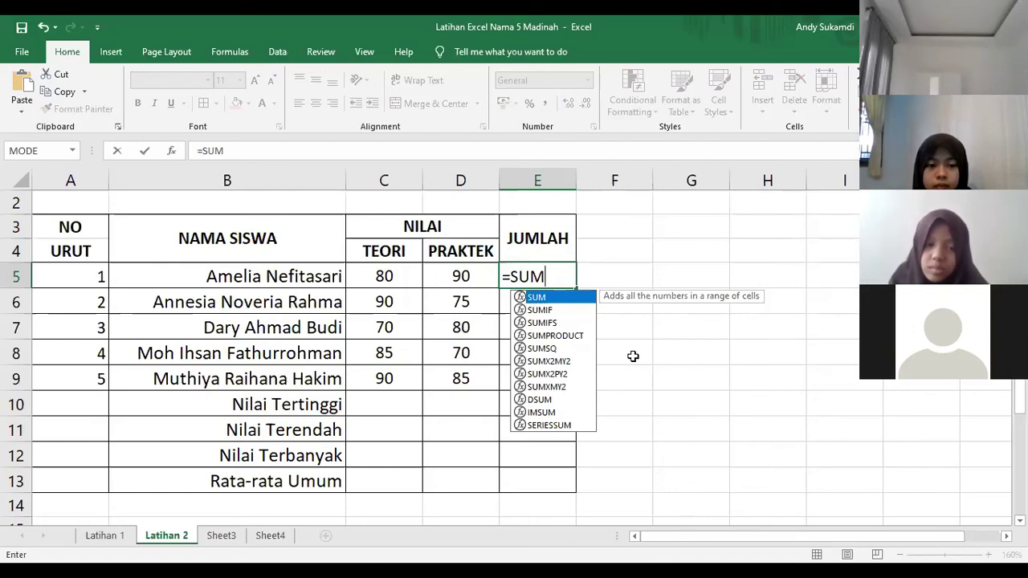
text(()
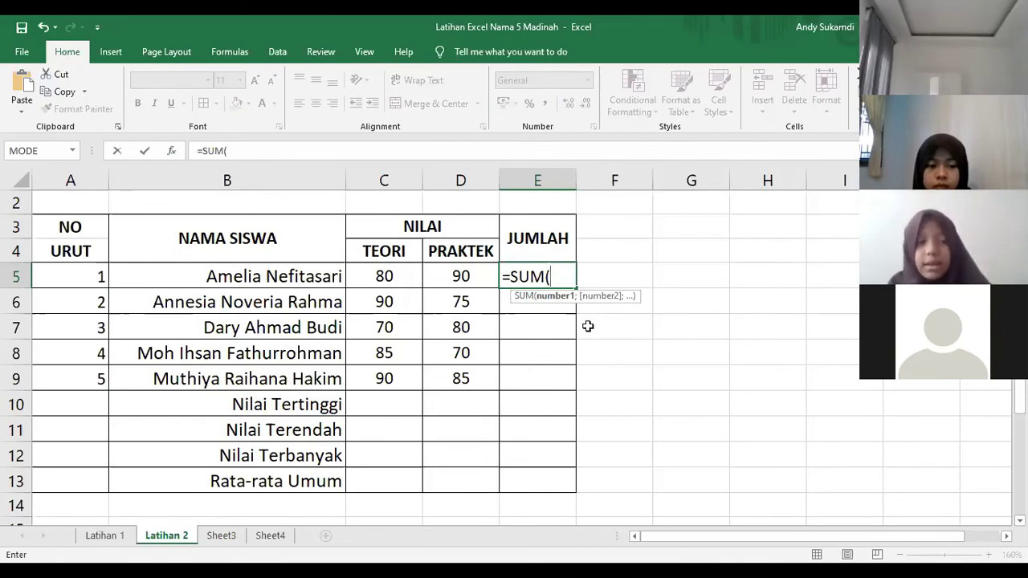
text(C)
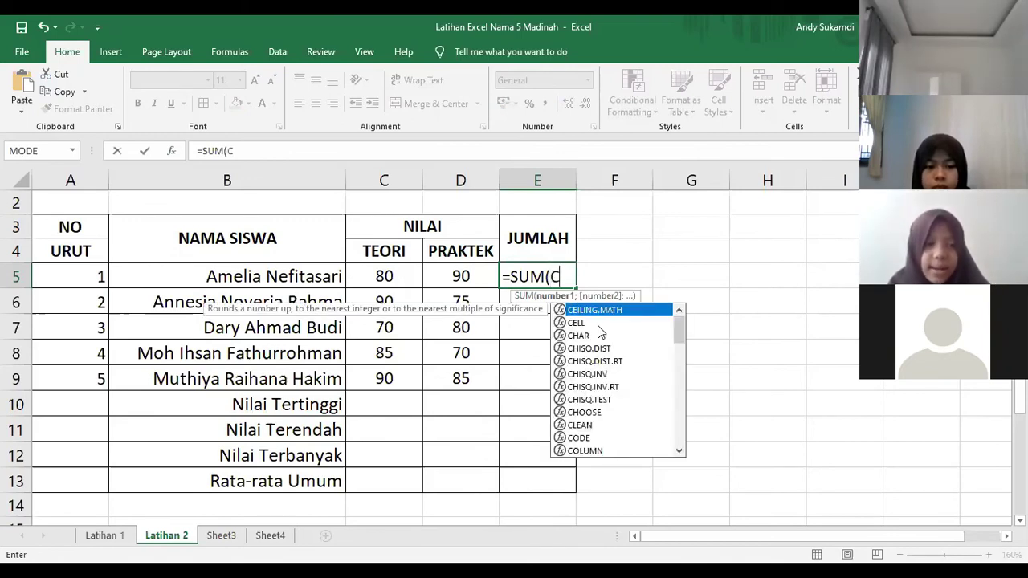
text(5:D)
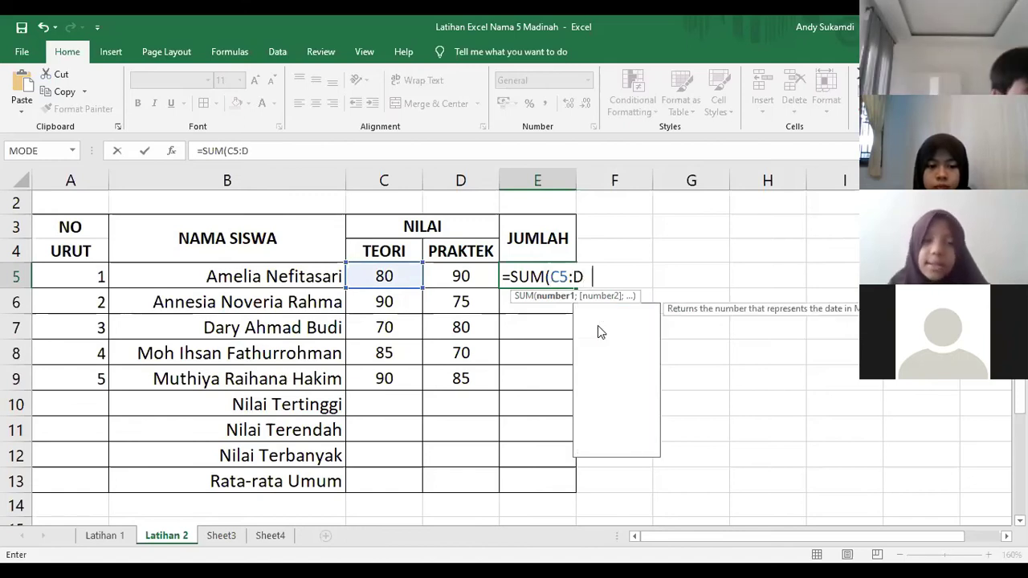
text(5))
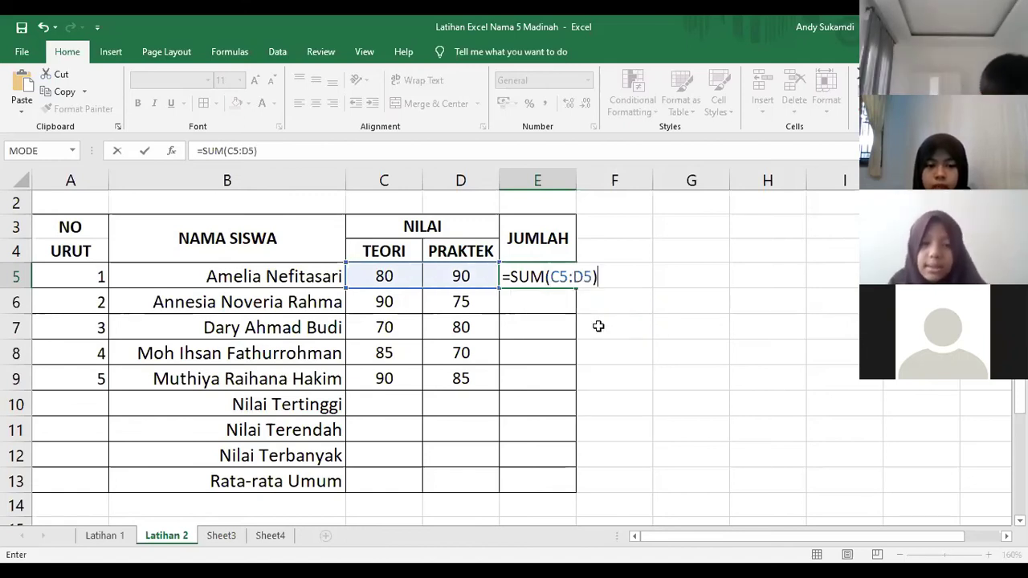
key(Return)
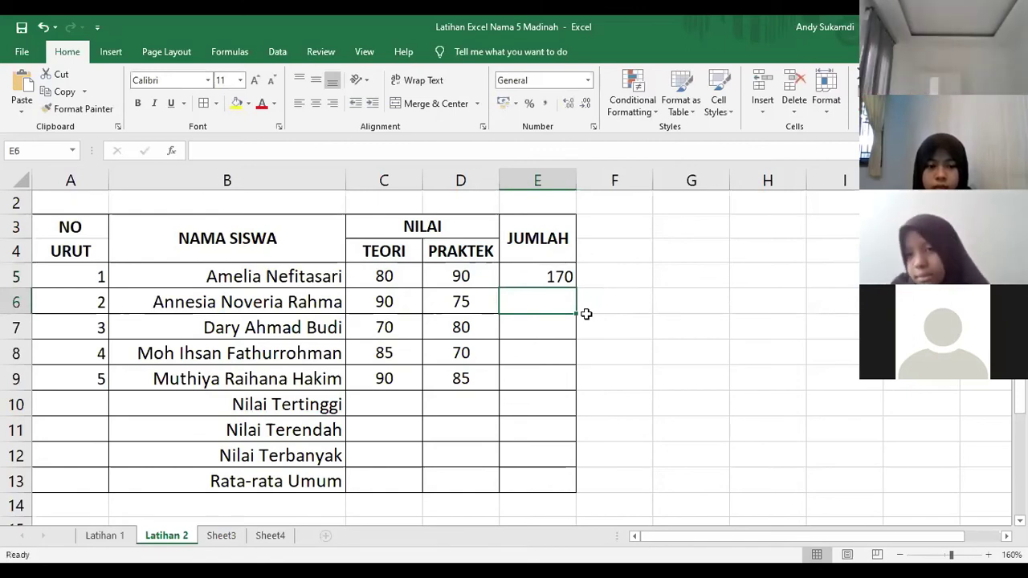
click(565, 275)
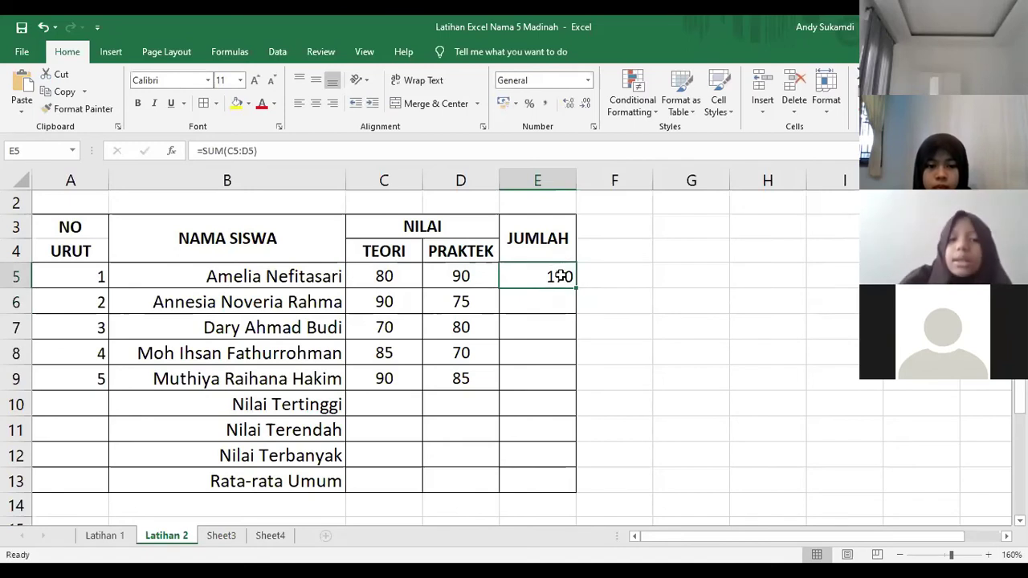
Step: Enter the plain number 170 in F5 and compare its cell content with the SUM formula in E5
click(635, 283)
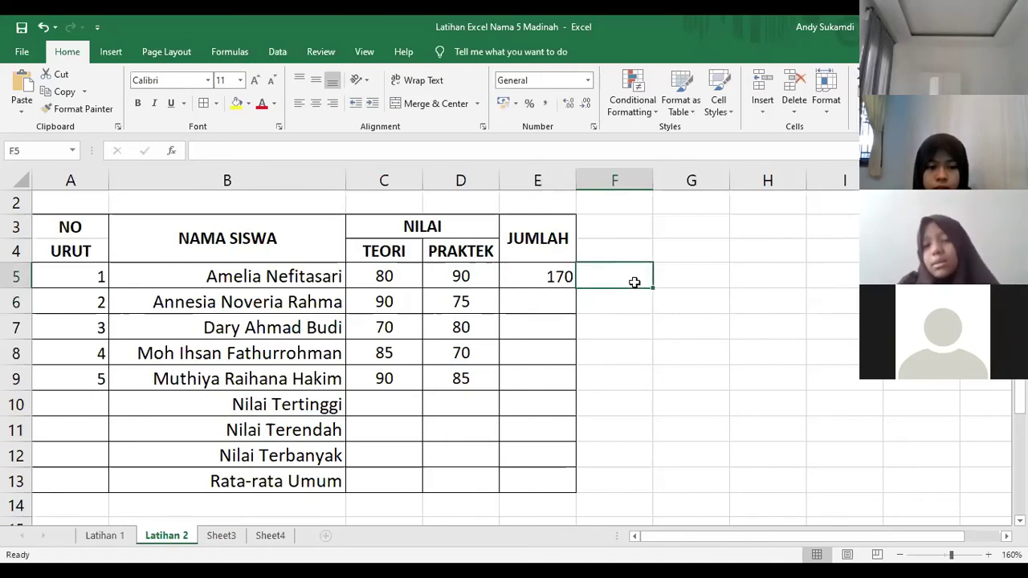
text(170)
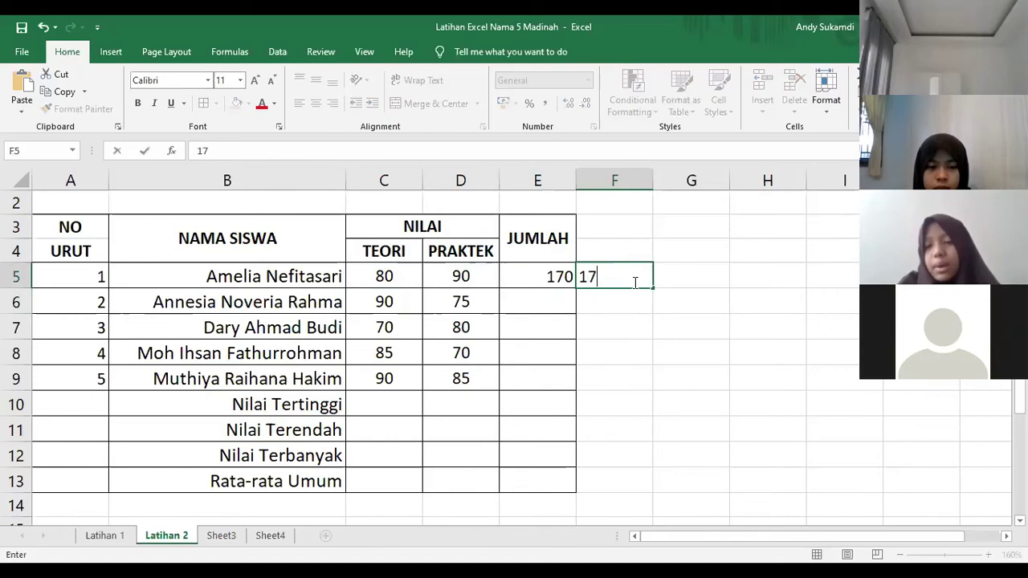
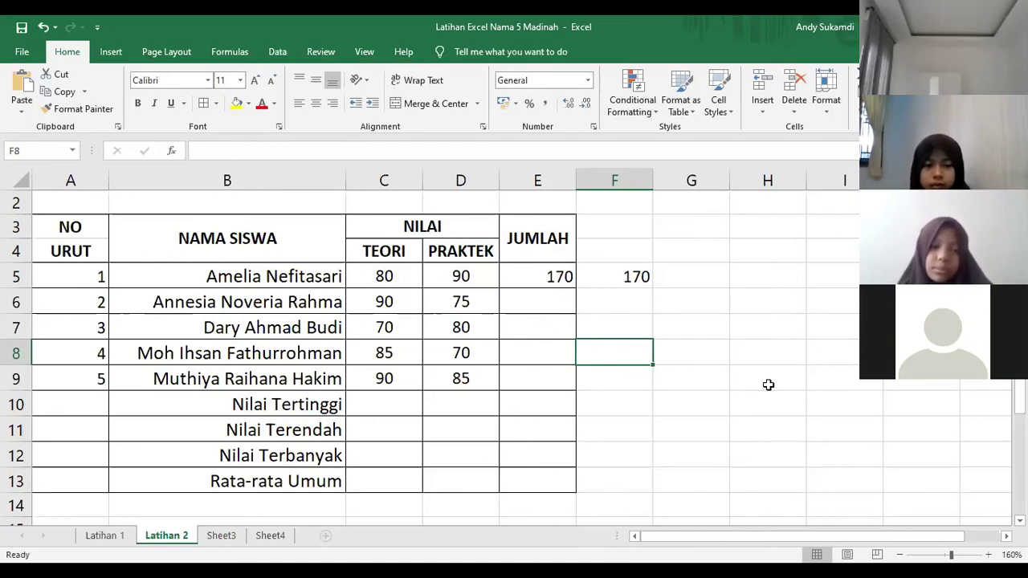
click(548, 276)
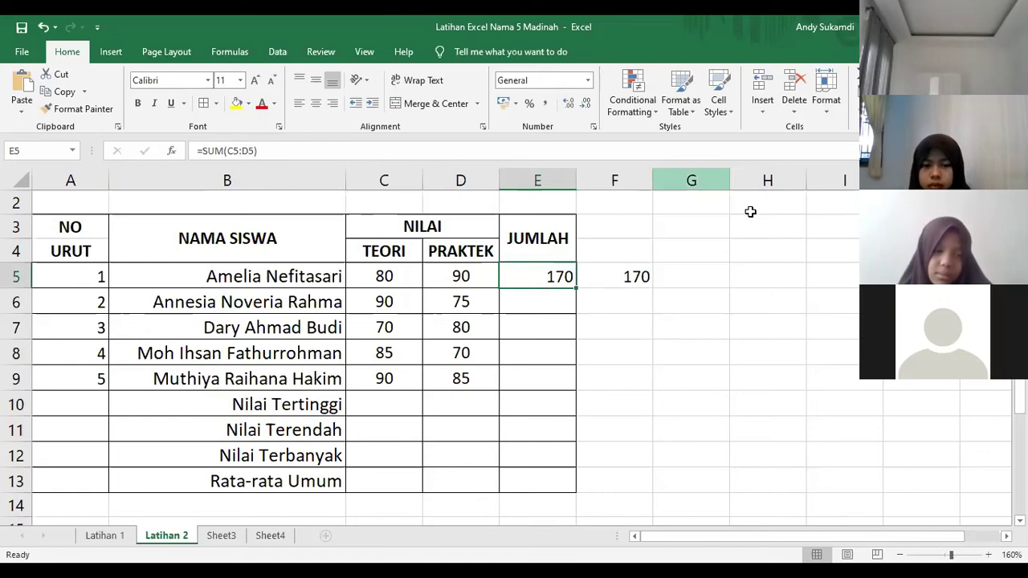
click(631, 276)
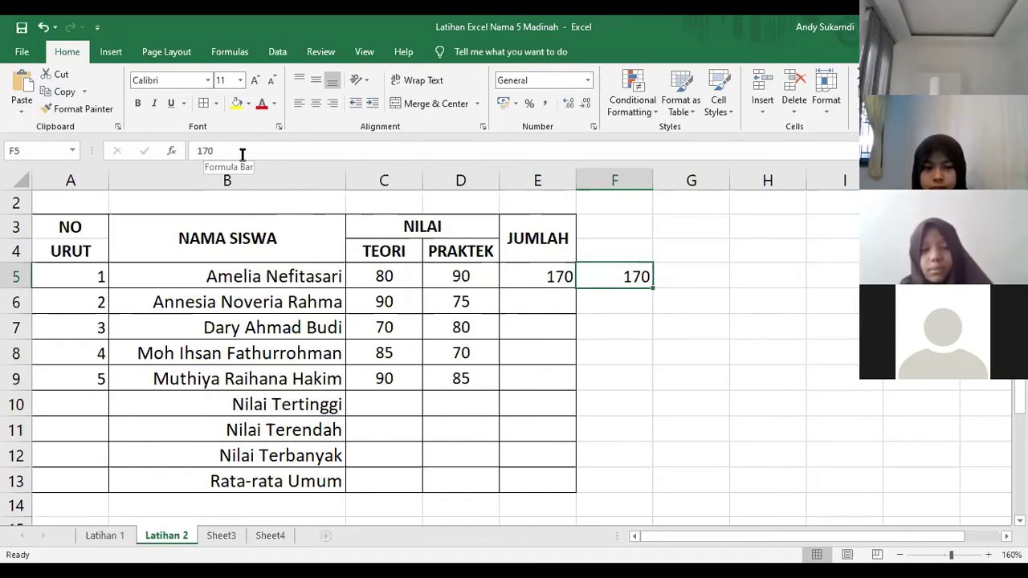
click(535, 271)
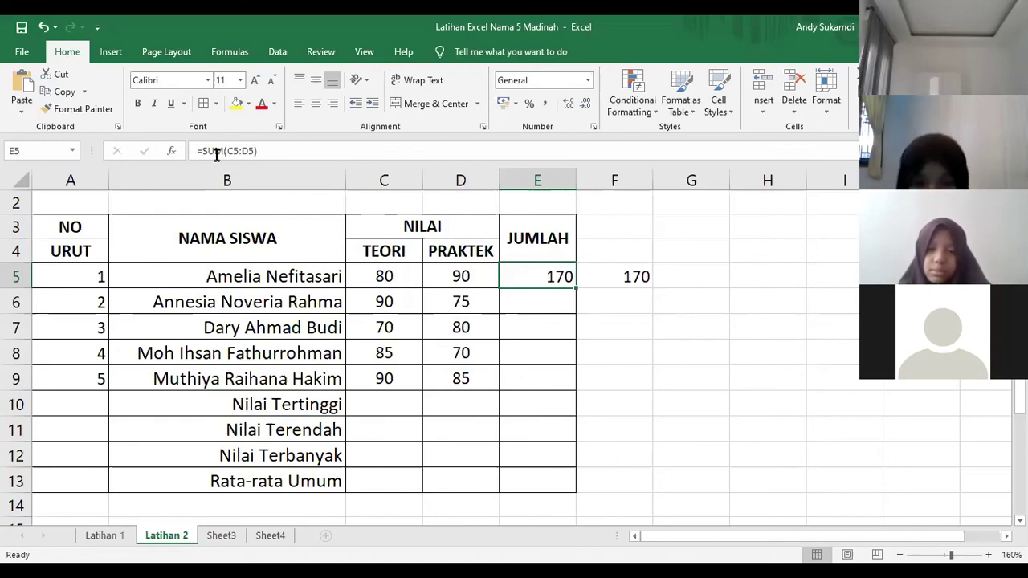
click(552, 304)
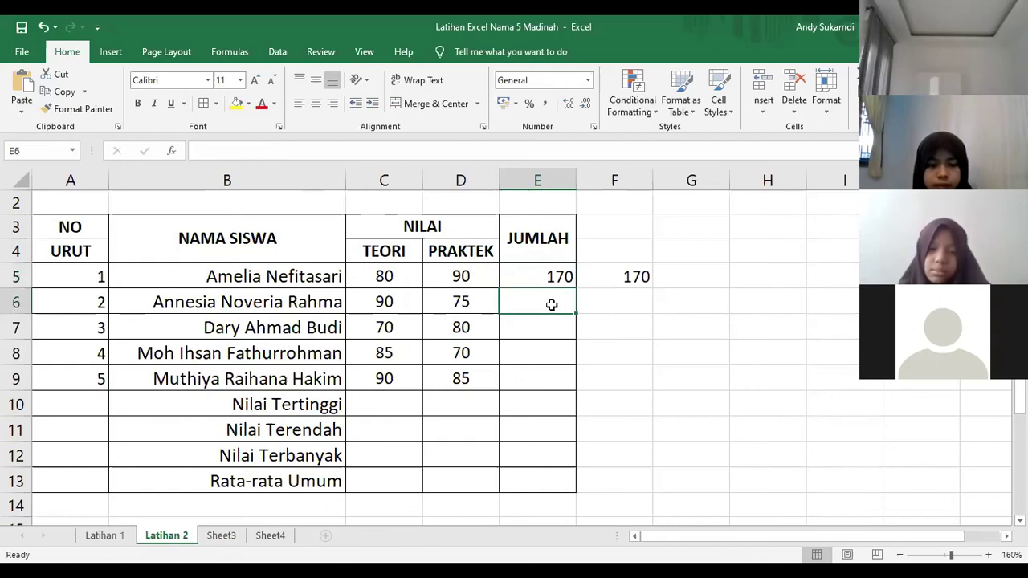
text(=)
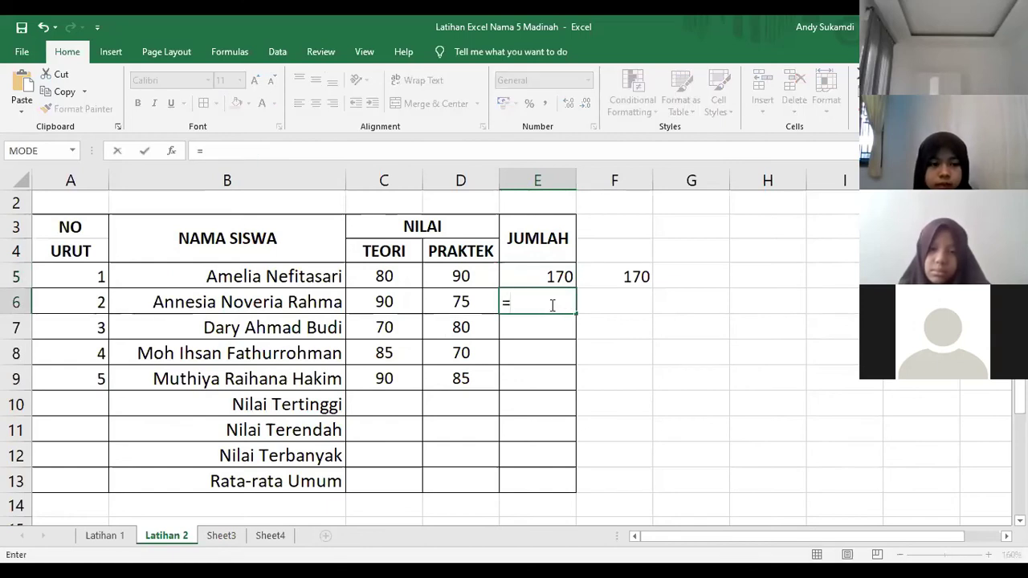
text(S)
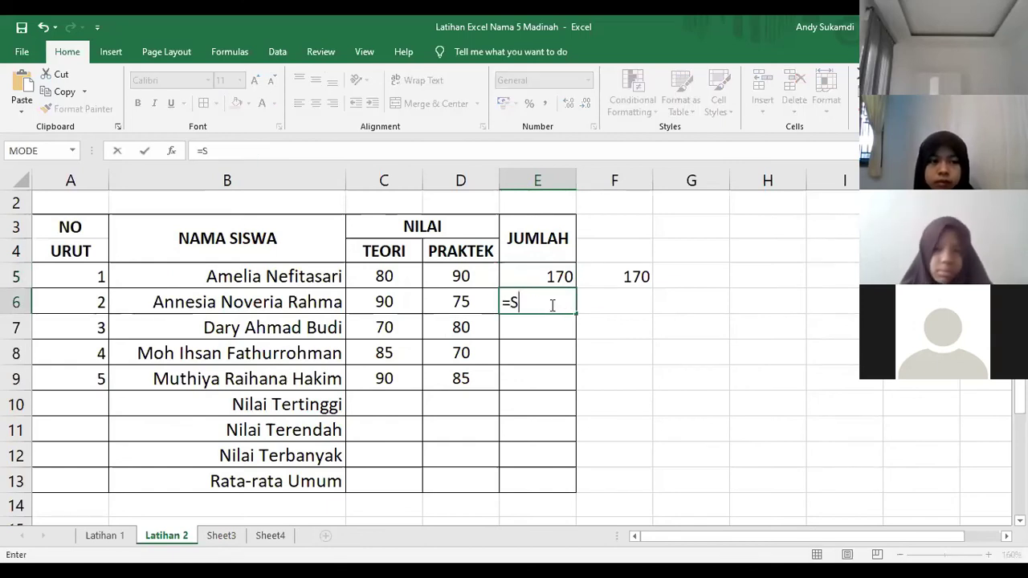
text(UM)
key(Escape)
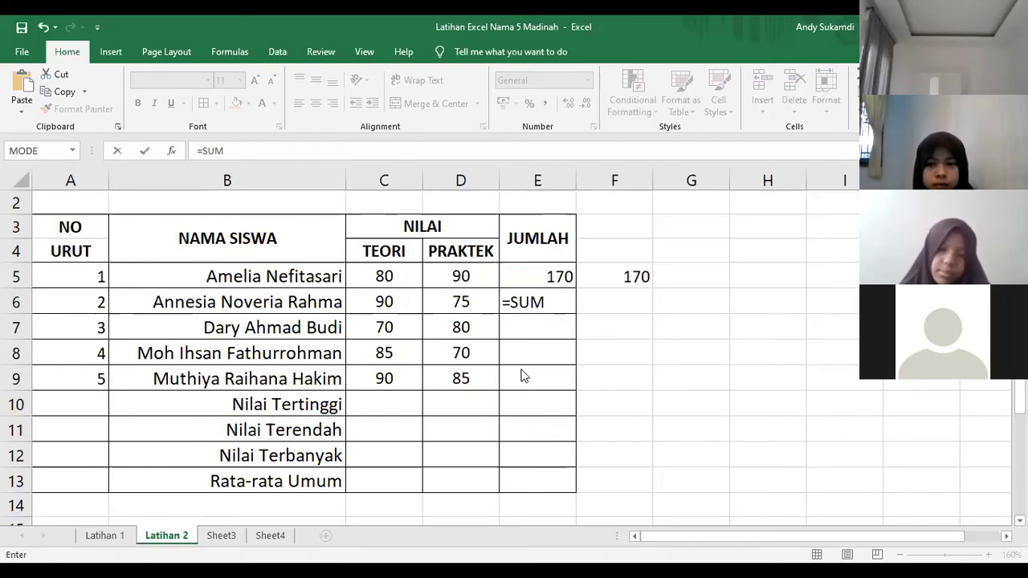
click(551, 303)
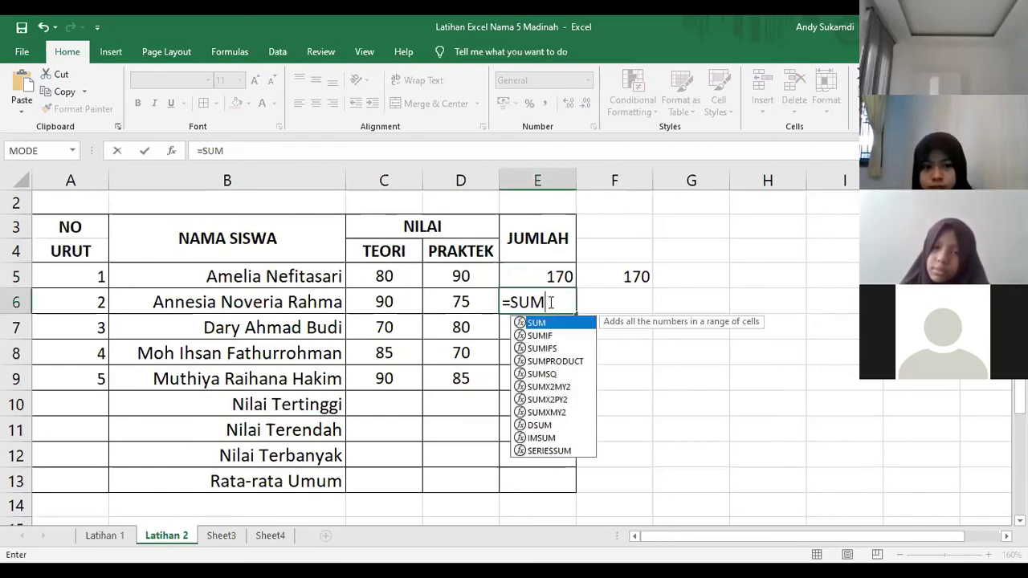
key(Escape)
click(628, 328)
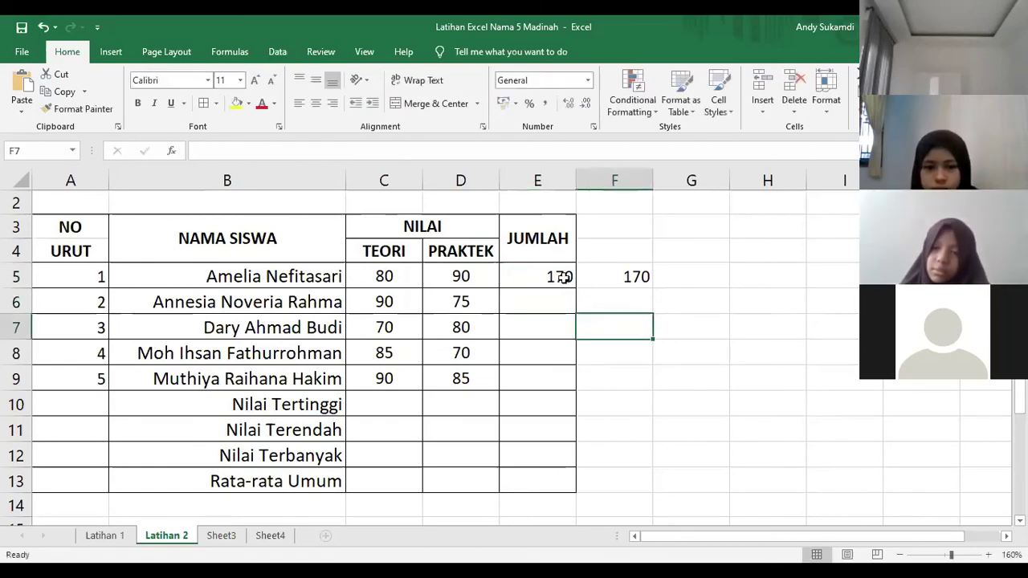
Step: Fill the SUM formula from E5 down to E9 and centre the JUMLAH totals horizontally
click(561, 270)
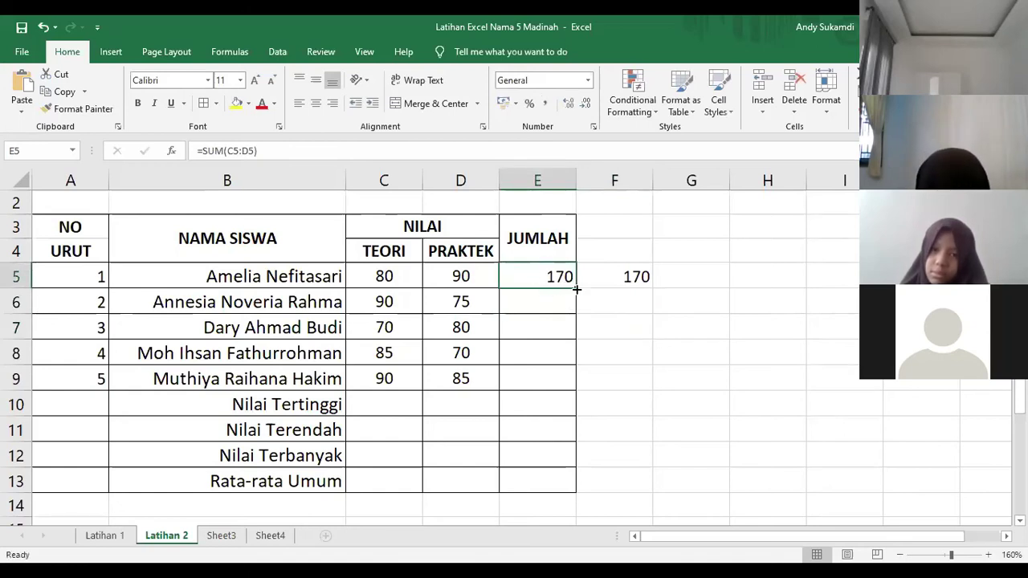
drag(577, 289, 575, 394)
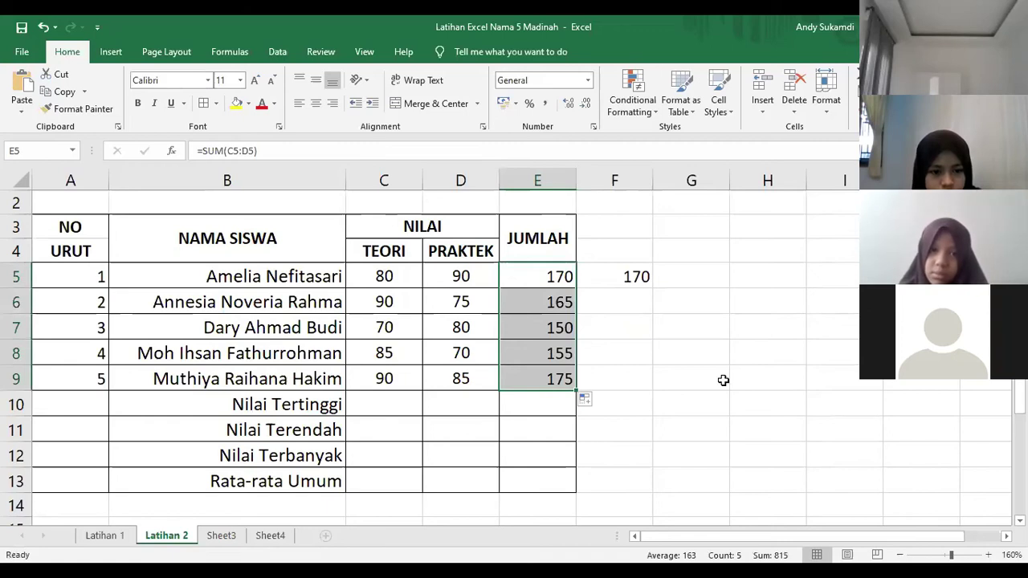
click(320, 106)
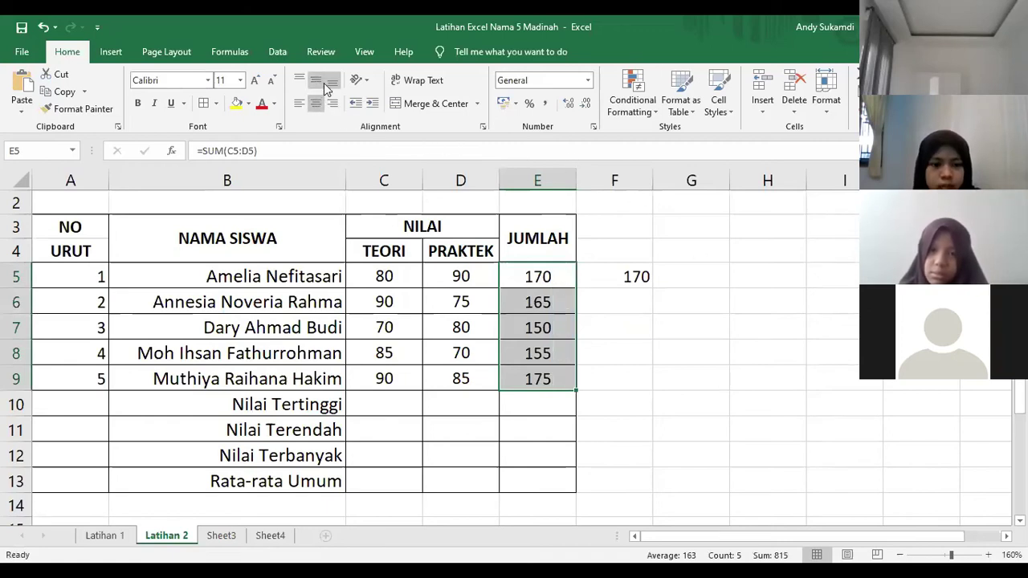
click(726, 326)
Step: Clear the plain number from F5
click(636, 276)
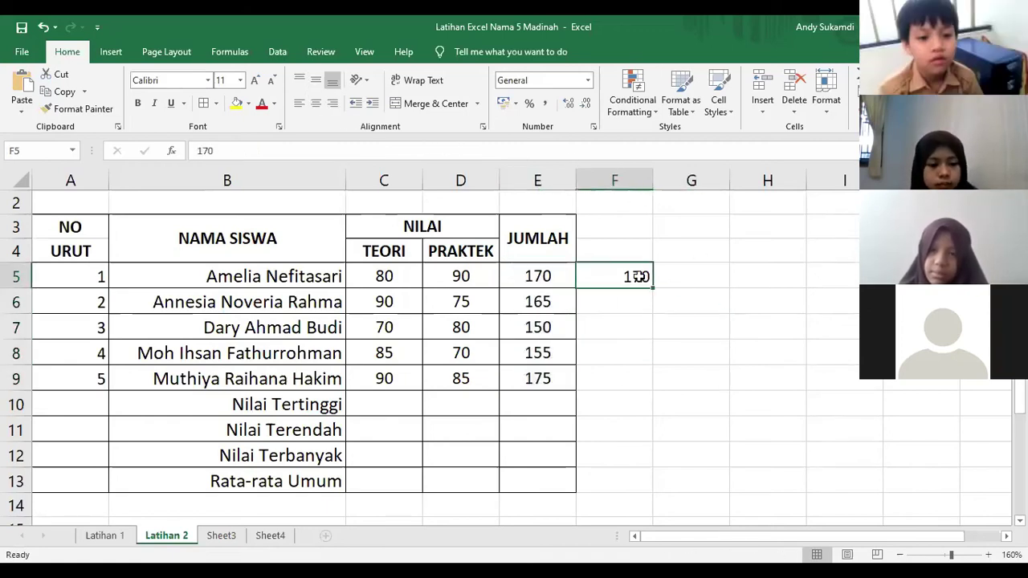
key(Delete)
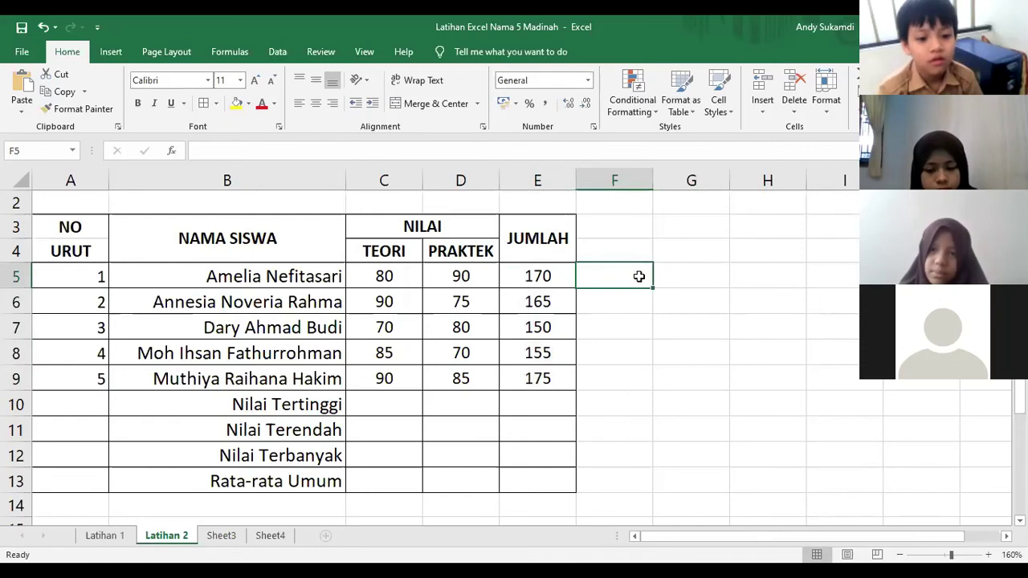
click(707, 376)
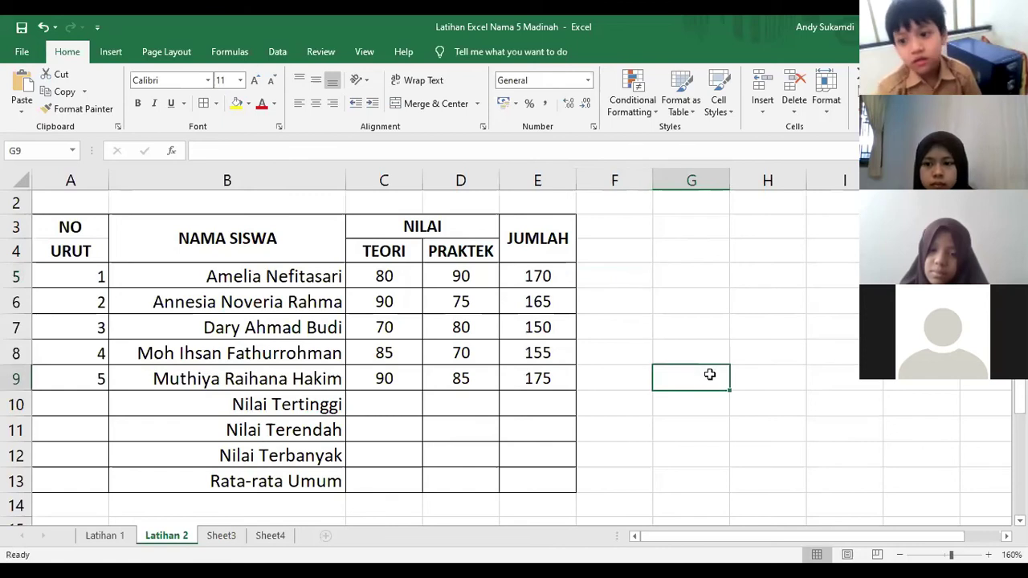
click(644, 324)
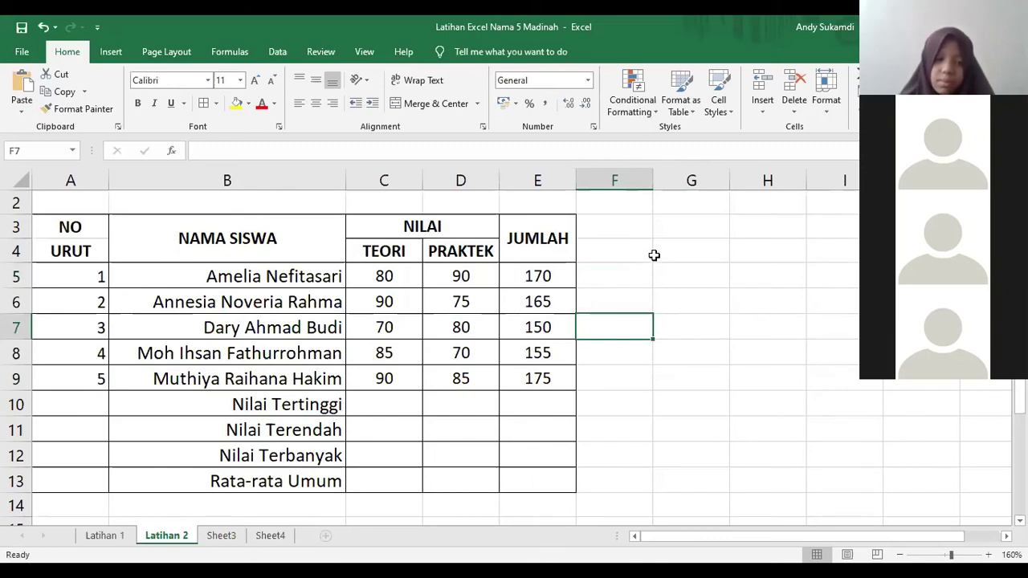
Step: Enter the two-line column heading JUMLAH in F3 and SELURUHNYA in F4
drag(635, 227, 628, 249)
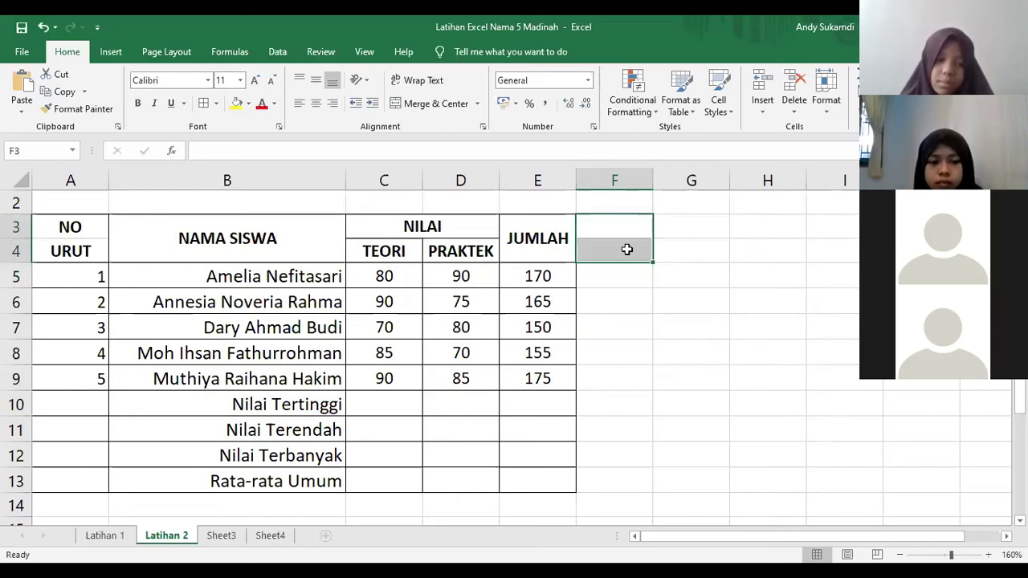
text(ju)
key(BackSpace)
key(BackSpace)
text(JUMLAH)
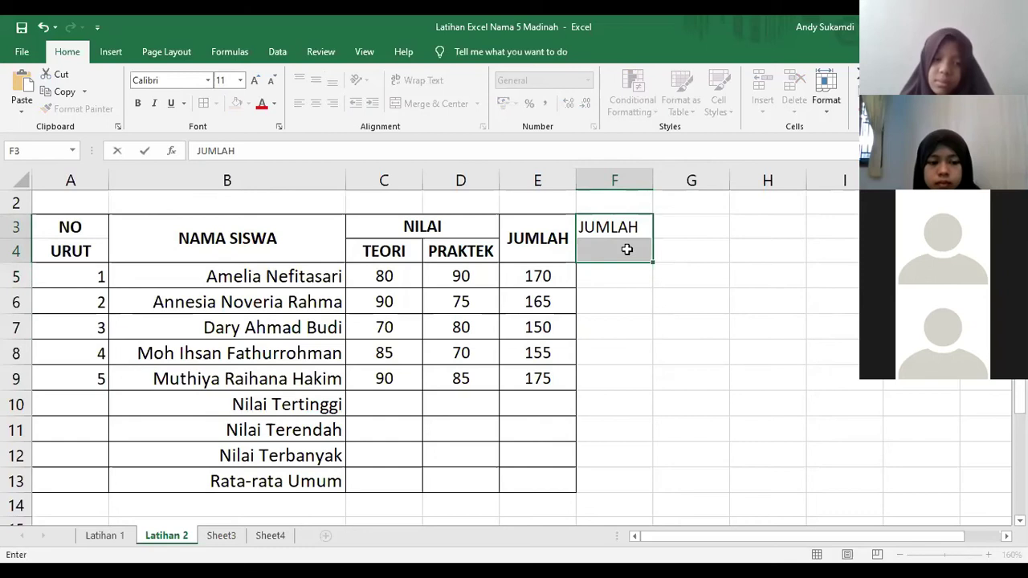
click(627, 249)
text(SELURUHNYA)
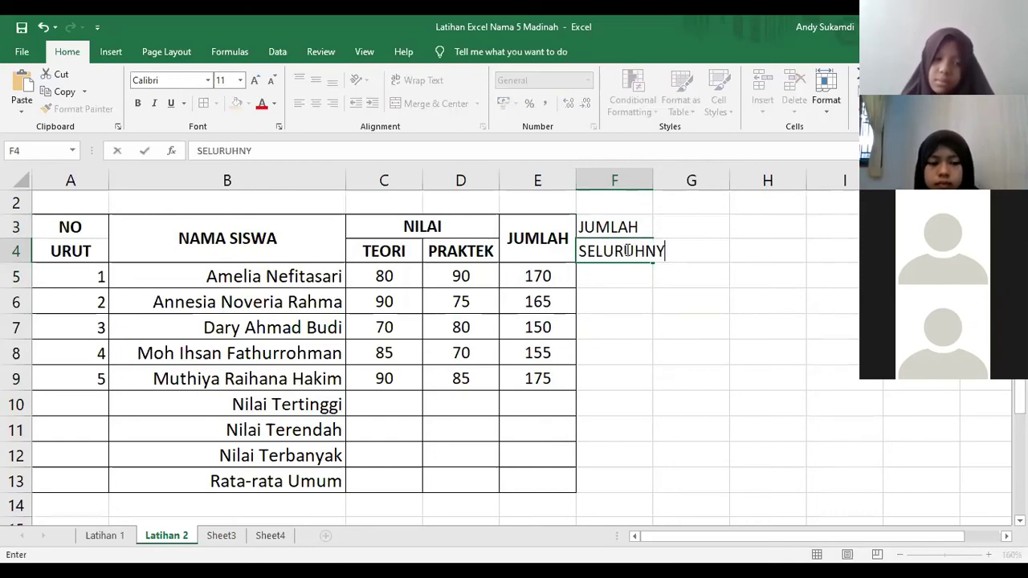
Step: Widen column F to fit its heading and make F3:F4 bold and centred horizontally and vertically
click(654, 266)
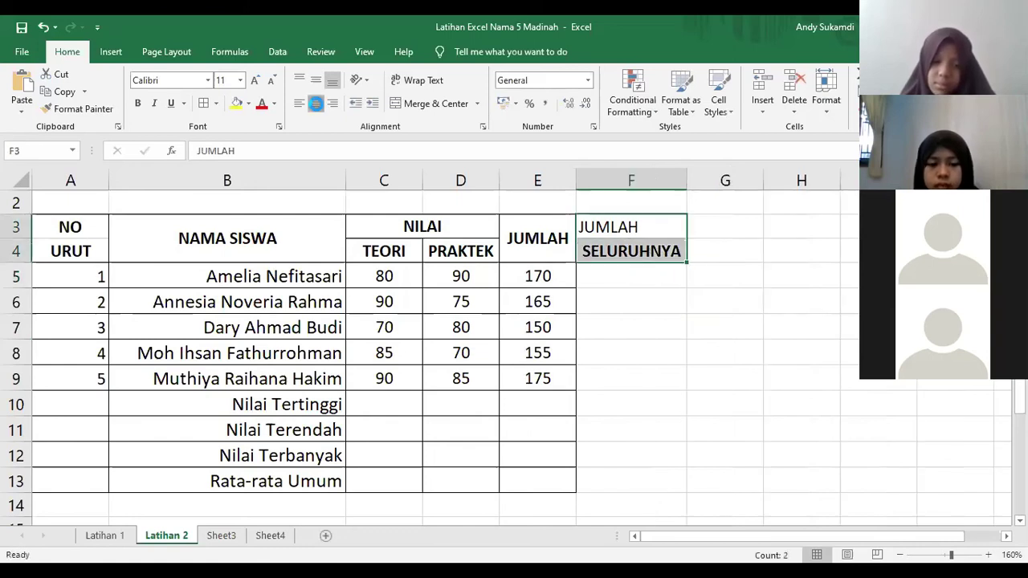
click(316, 103)
click(316, 80)
click(138, 103)
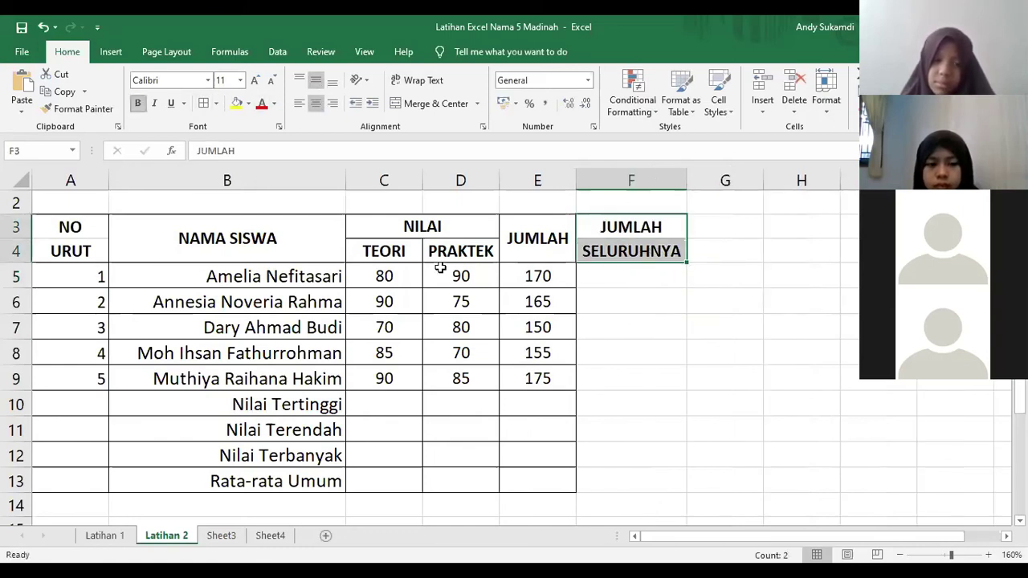
Step: Apply all borders to the new column's cells F3:F13
click(679, 350)
drag(657, 229, 631, 480)
click(203, 104)
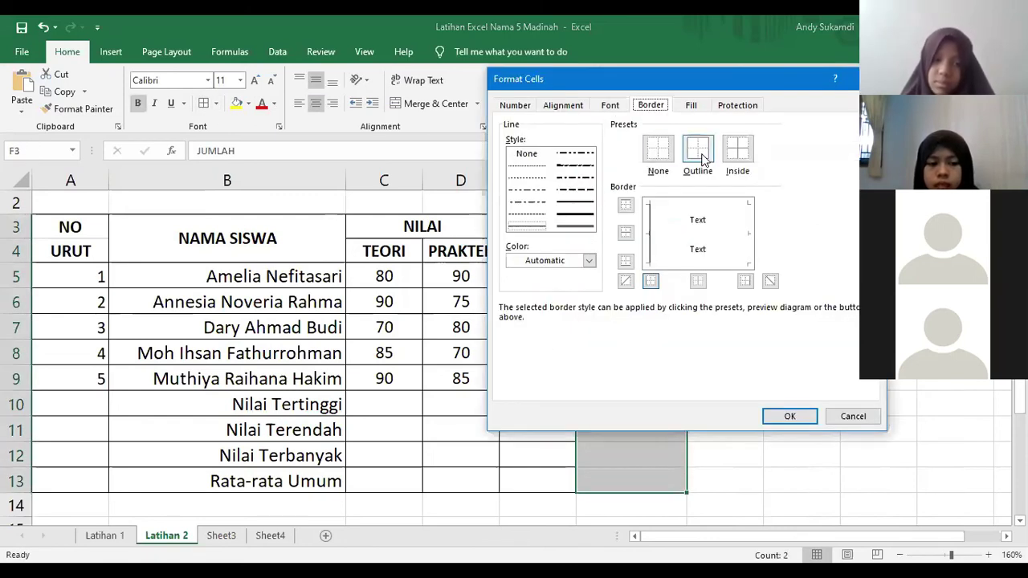
click(847, 418)
click(217, 105)
click(243, 233)
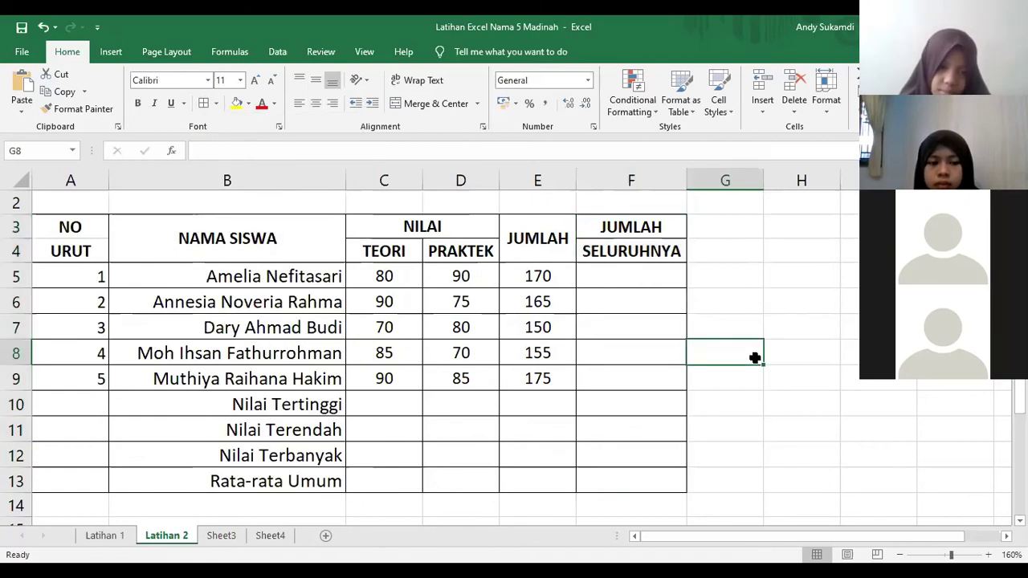
drag(665, 226, 665, 245)
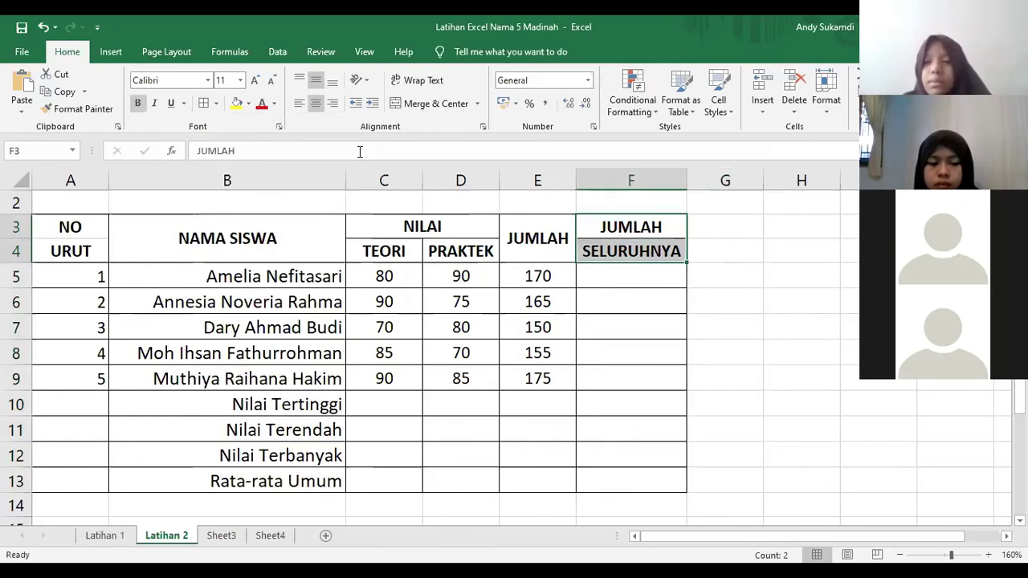
click(757, 328)
Step: Enter the formula =SUM(C5+D5+E5) in F5 to total the first student's row
click(627, 280)
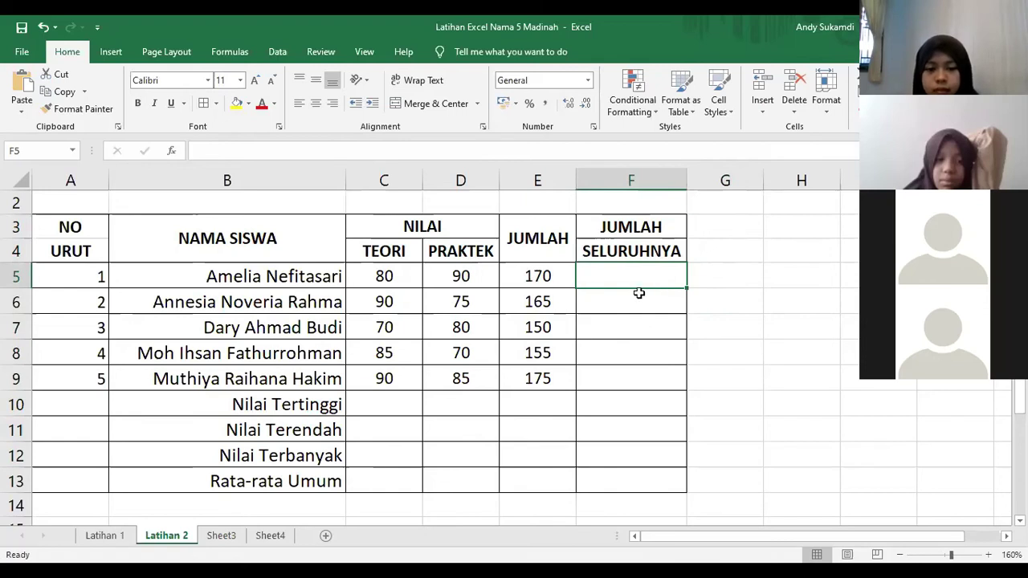
text(=)
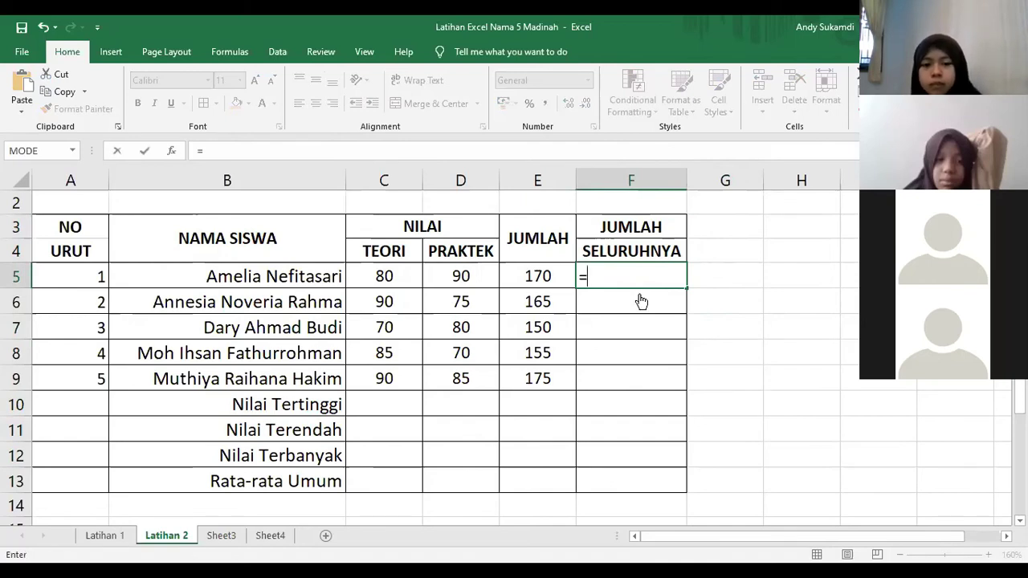
text(SUM()
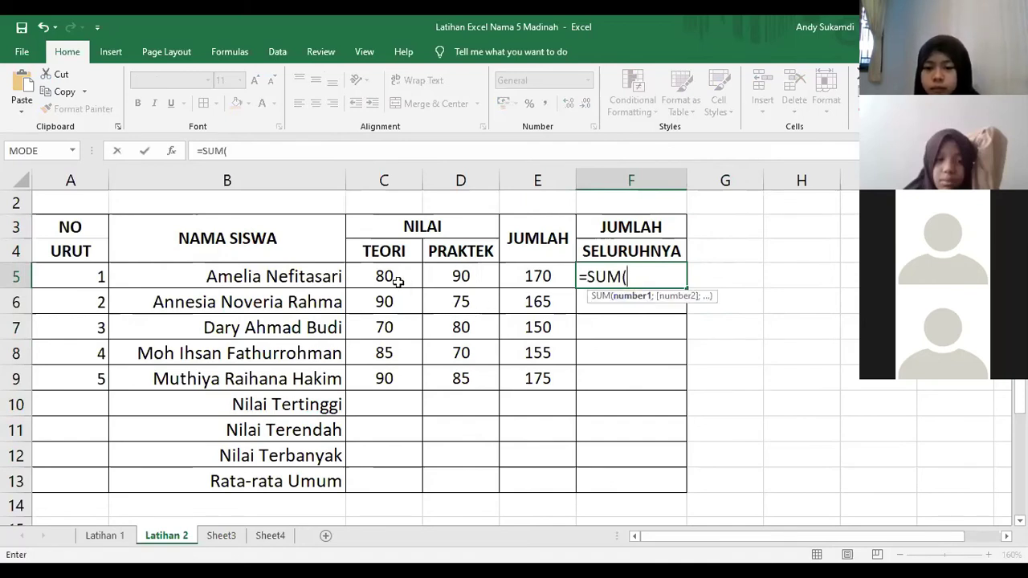
text(C)
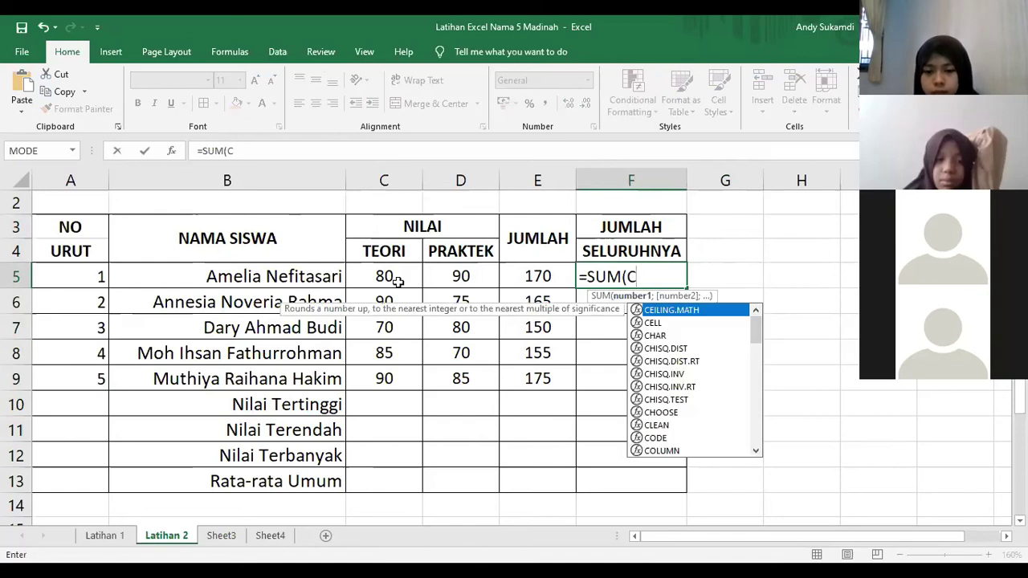
text(5)
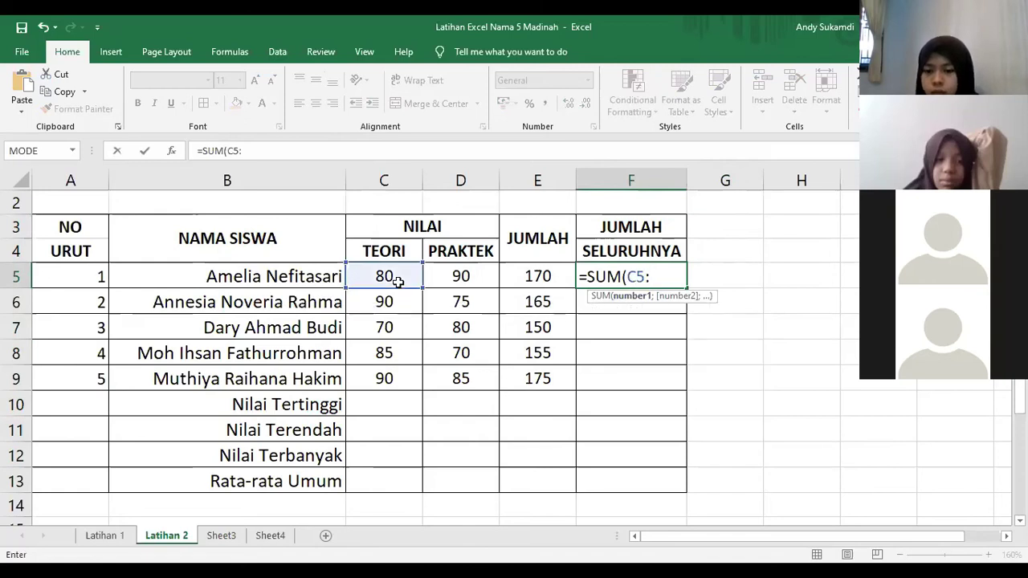
text(:)
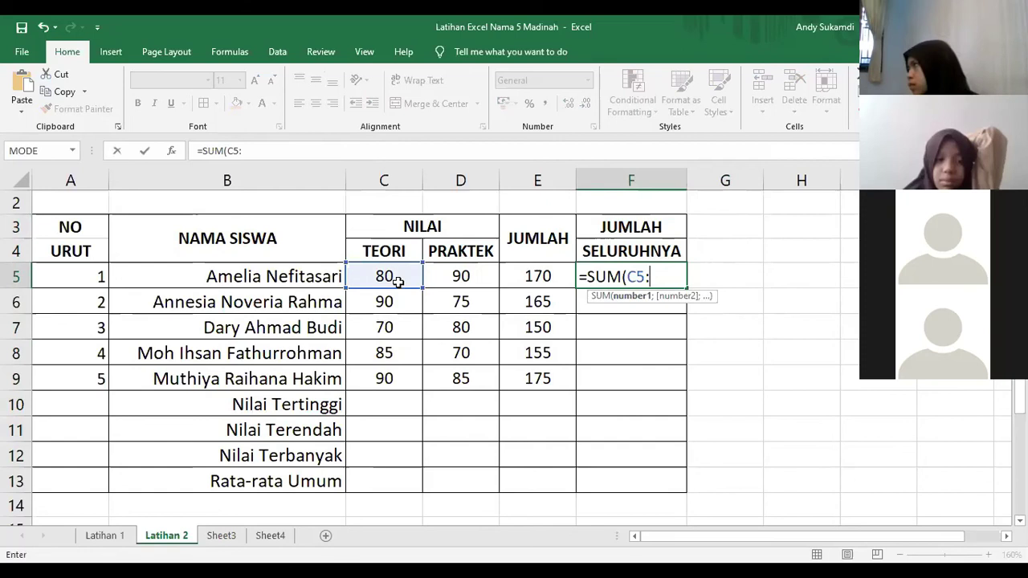
text(D)
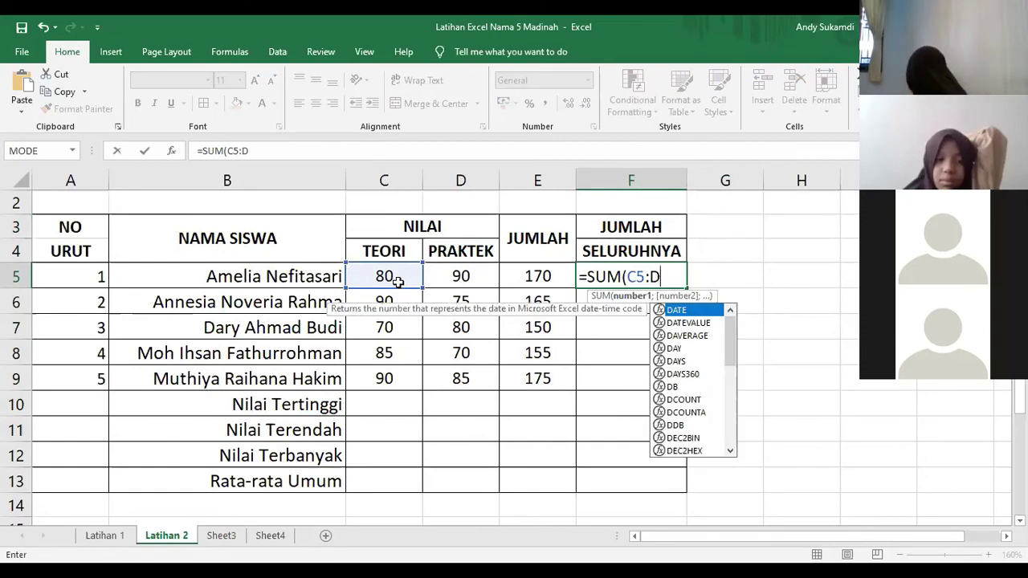
key(BackSpace)
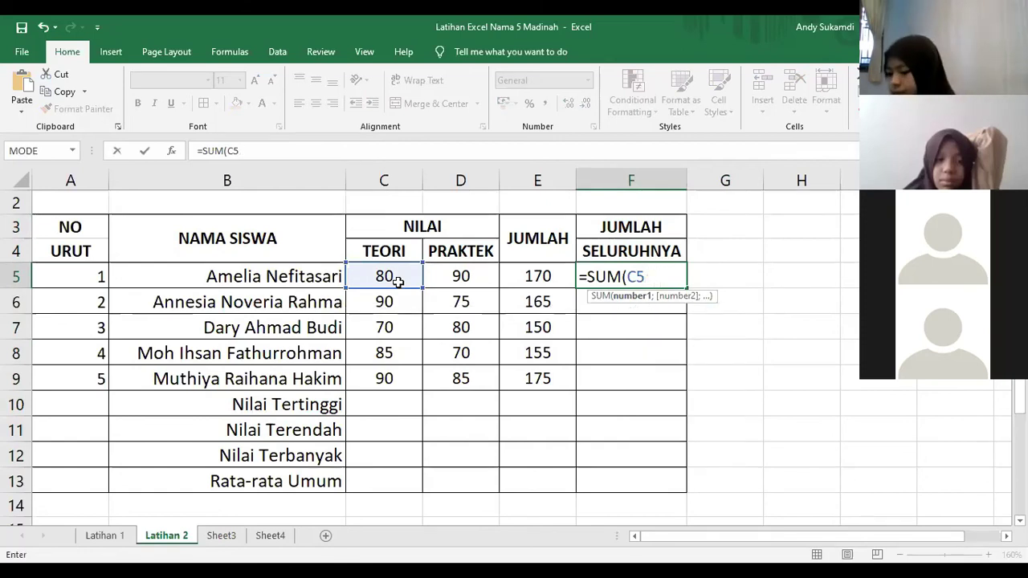
text(:)
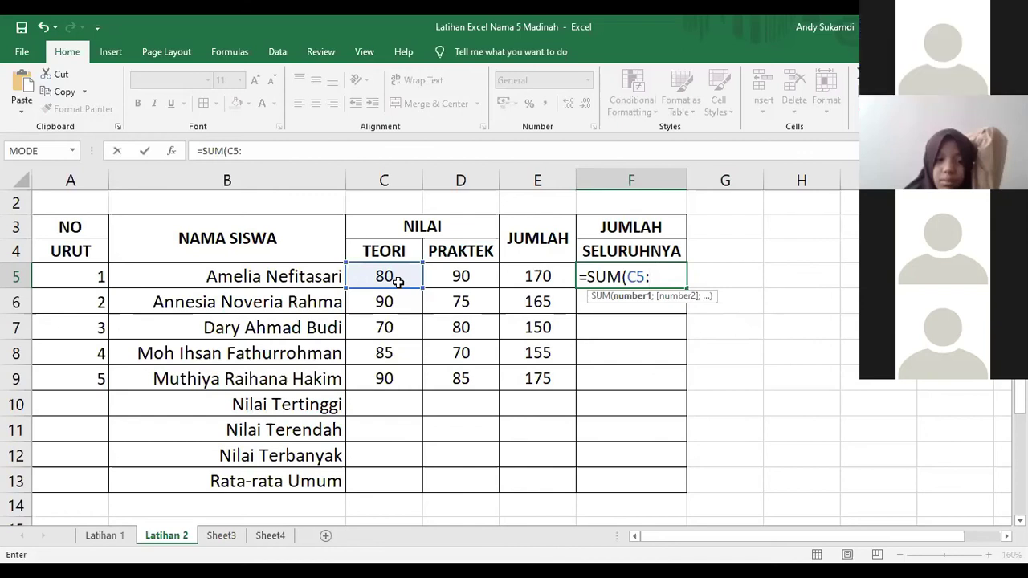
key(BackSpace)
text(+)
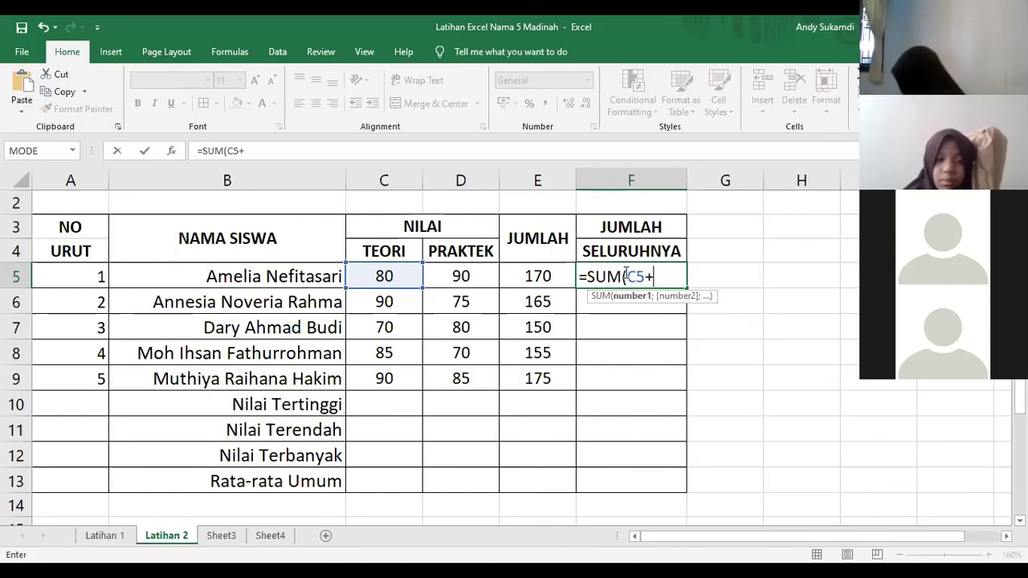
text(D5+)
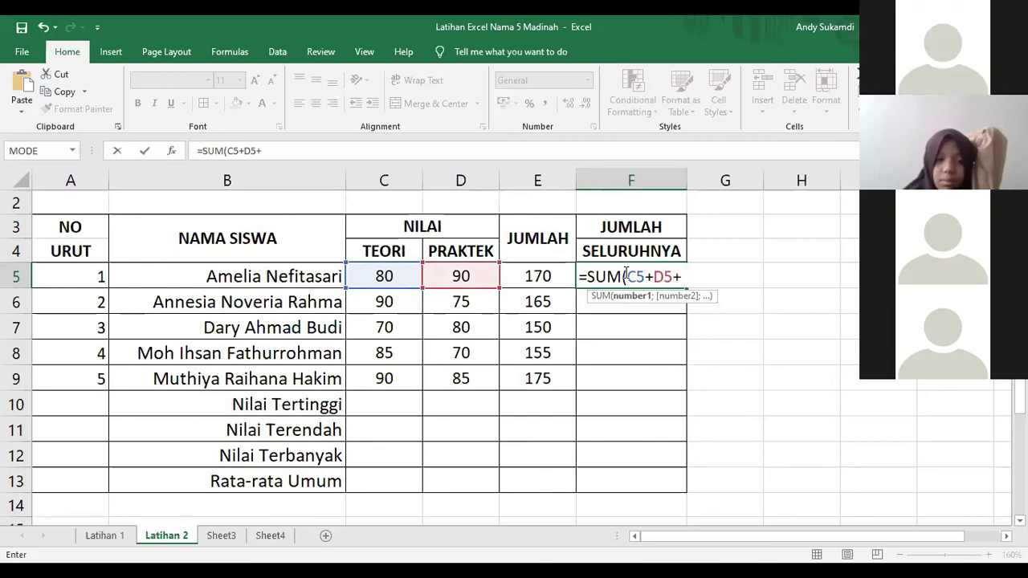
text(E5))
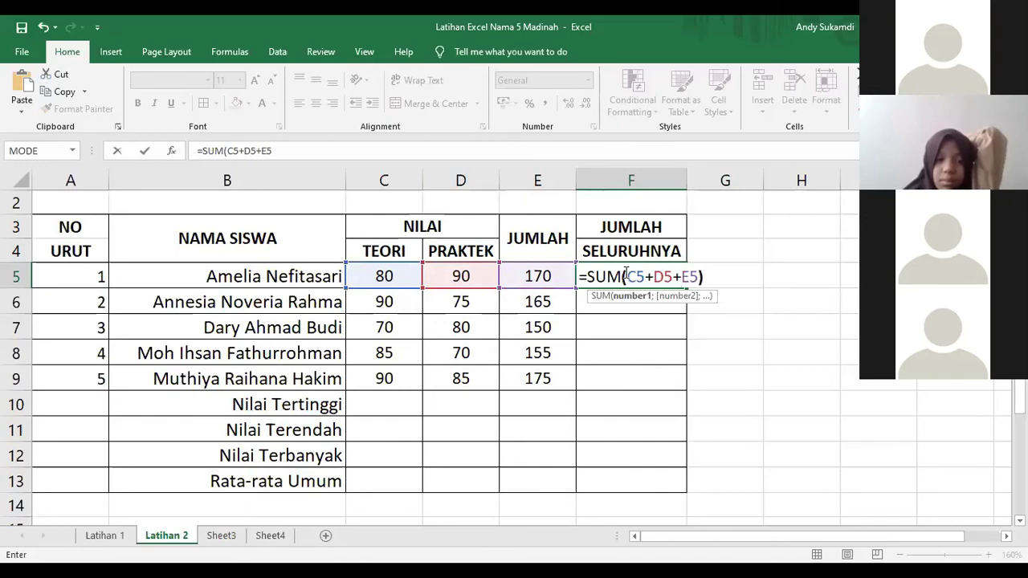
key(Return)
Step: Edit the formula in F5 to use a range instead of additions: =SUM(C5:E5)
click(626, 273)
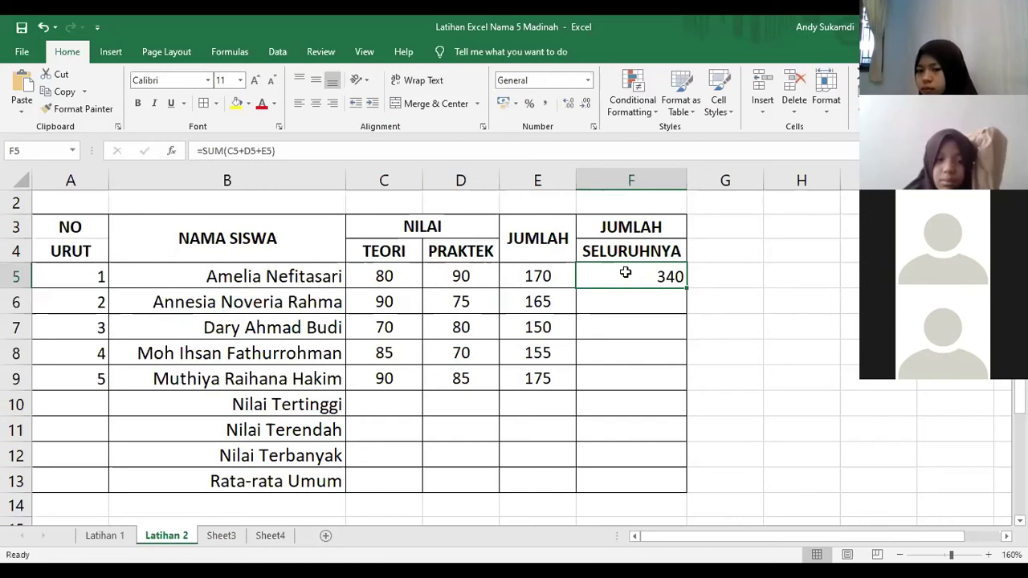
double_click(626, 273)
double_click(650, 278)
text(:)
click(678, 276)
key(BackSpace)
key(BackSpace)
key(BackSpace)
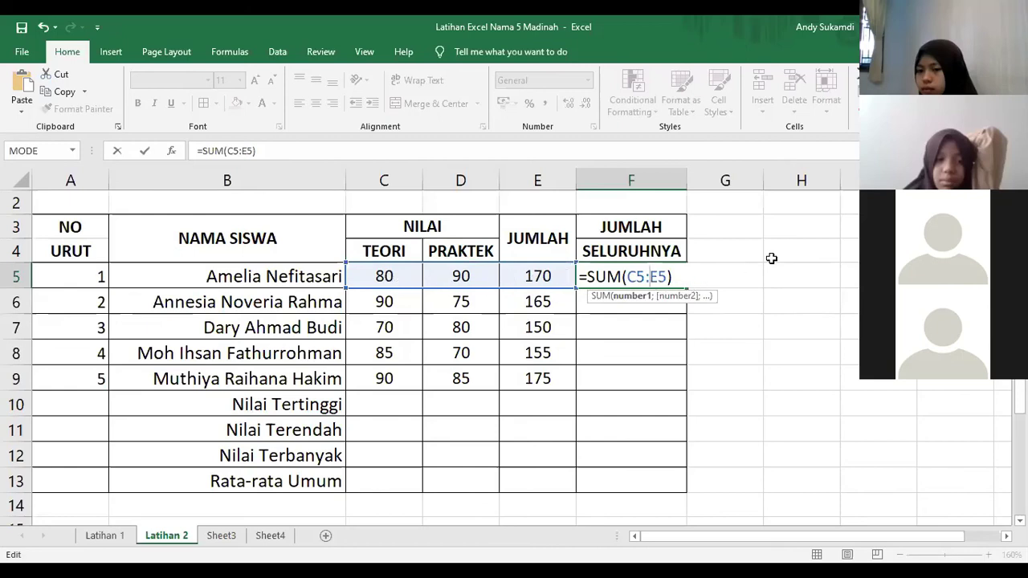
key(Return)
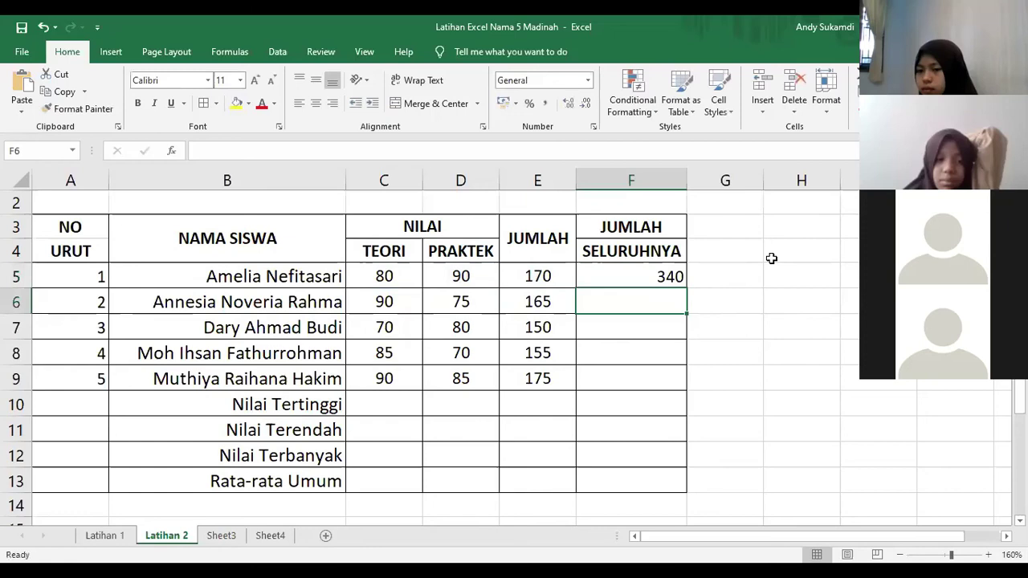
Step: Clear F5 and total C5:E5 there again with AutoSum
click(658, 275)
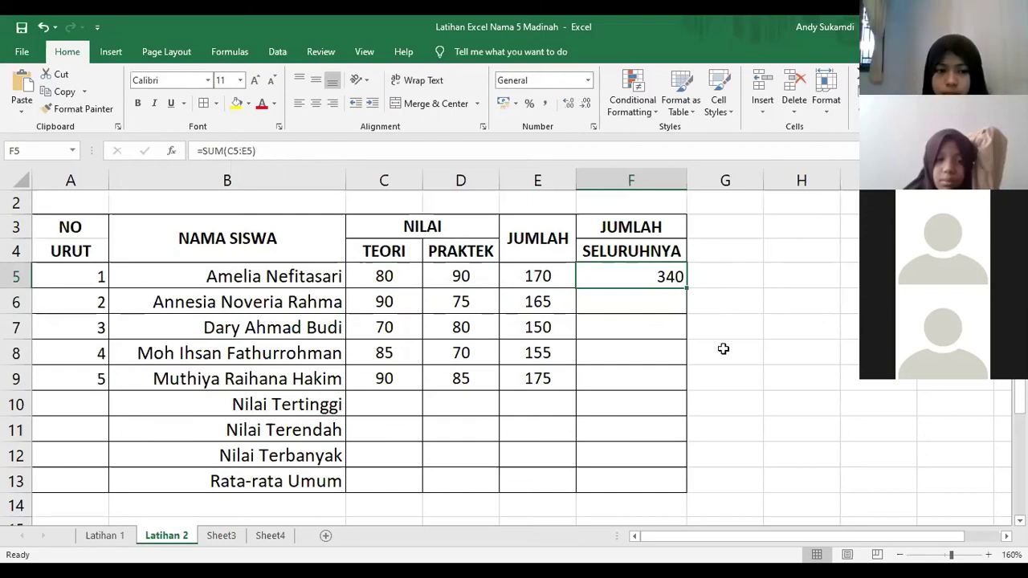
key(Delete)
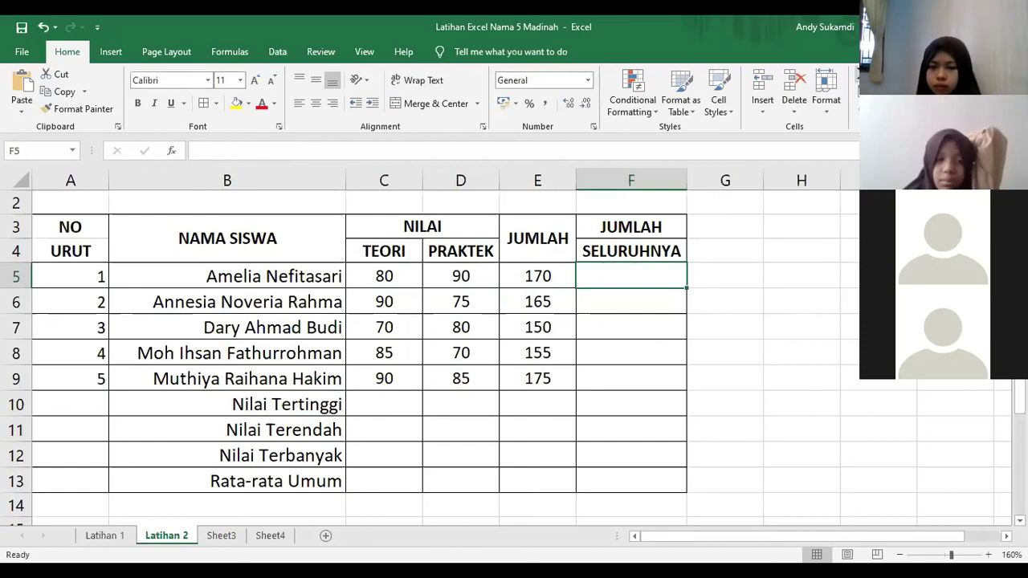
key(alt+equal)
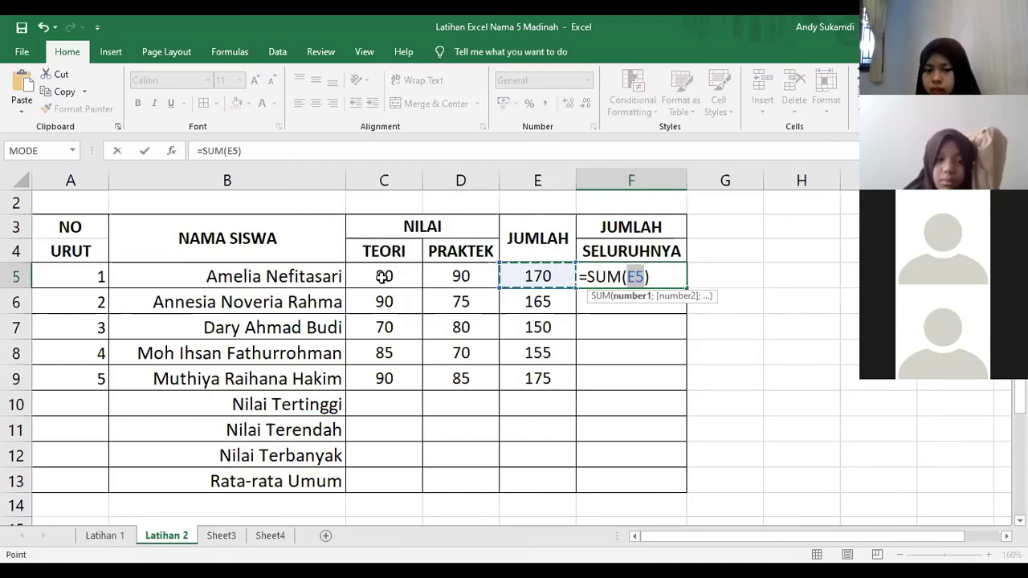
drag(384, 277, 523, 272)
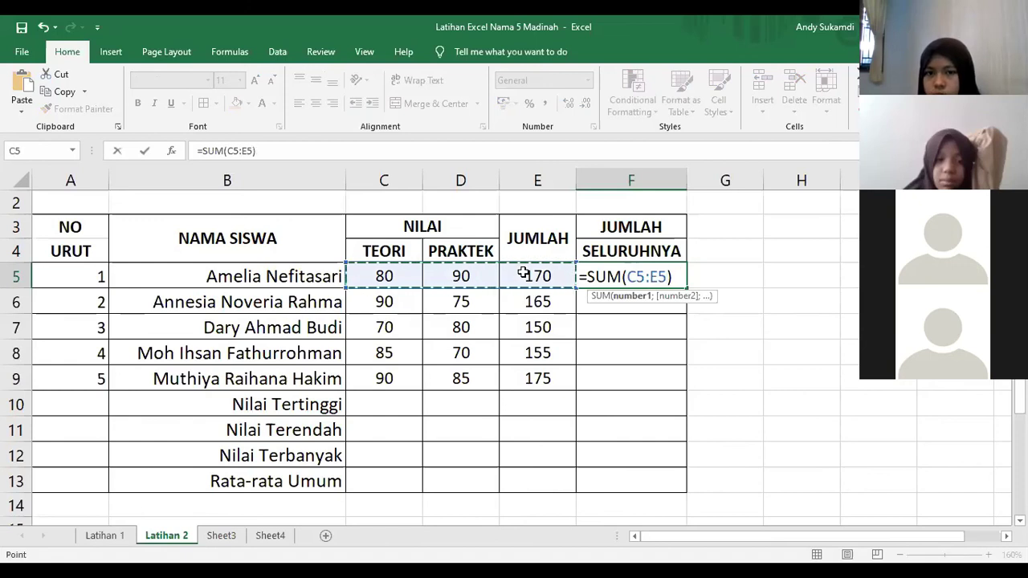
key(Return)
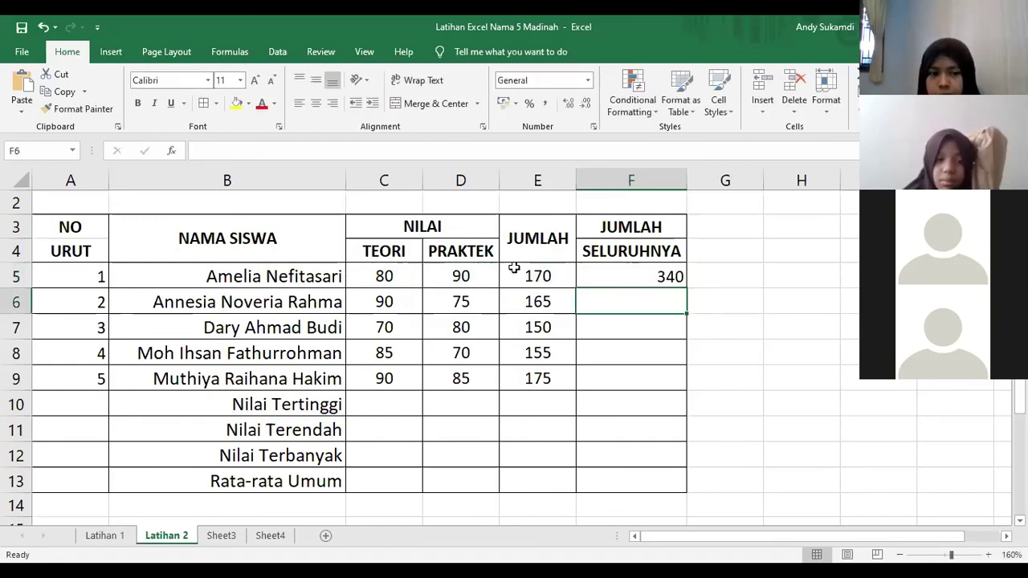
Step: Fill the F5 formula down to F9 and centre F5:F9 horizontally and vertically
click(631, 275)
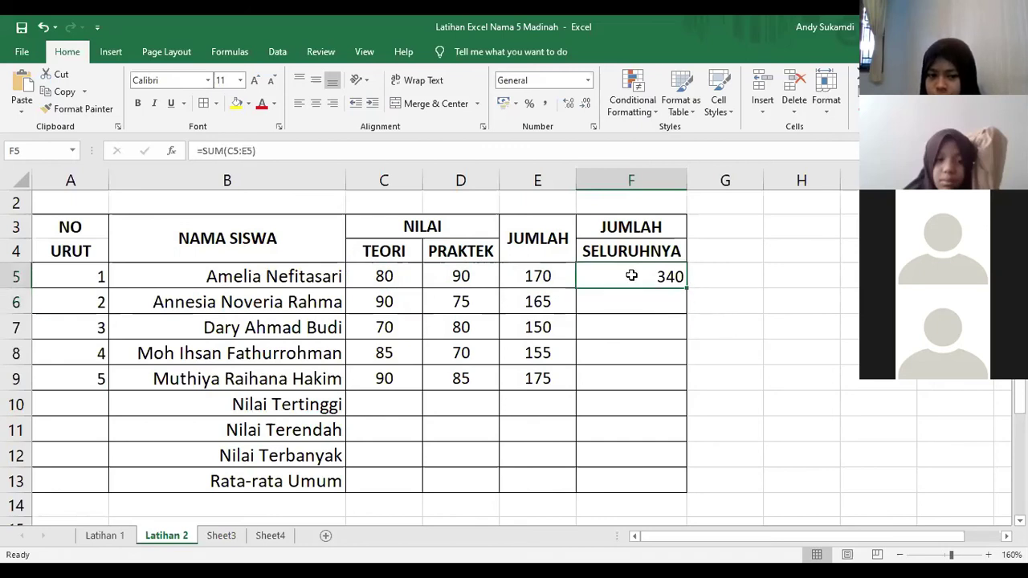
click(730, 279)
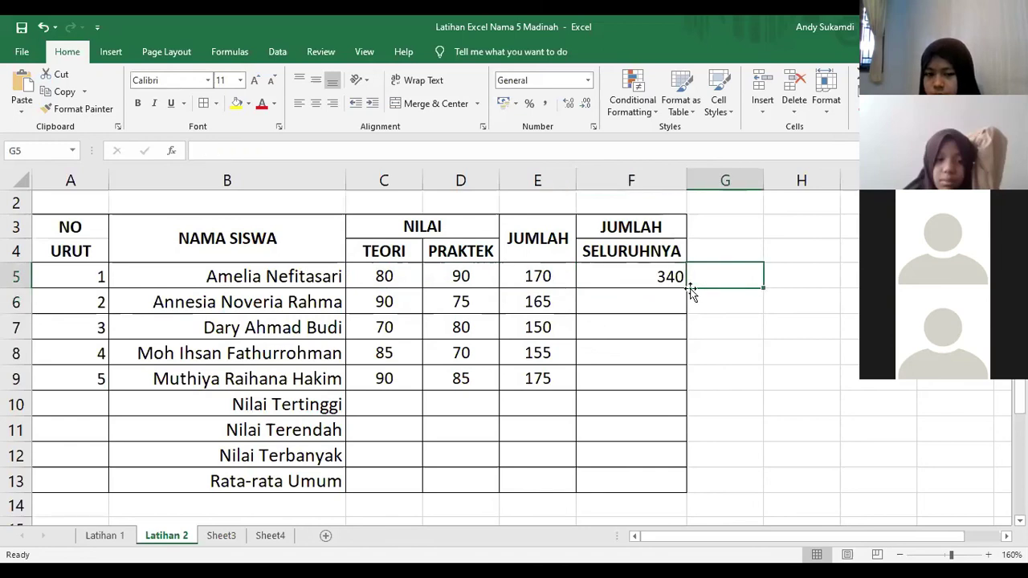
click(655, 281)
drag(686, 289, 693, 391)
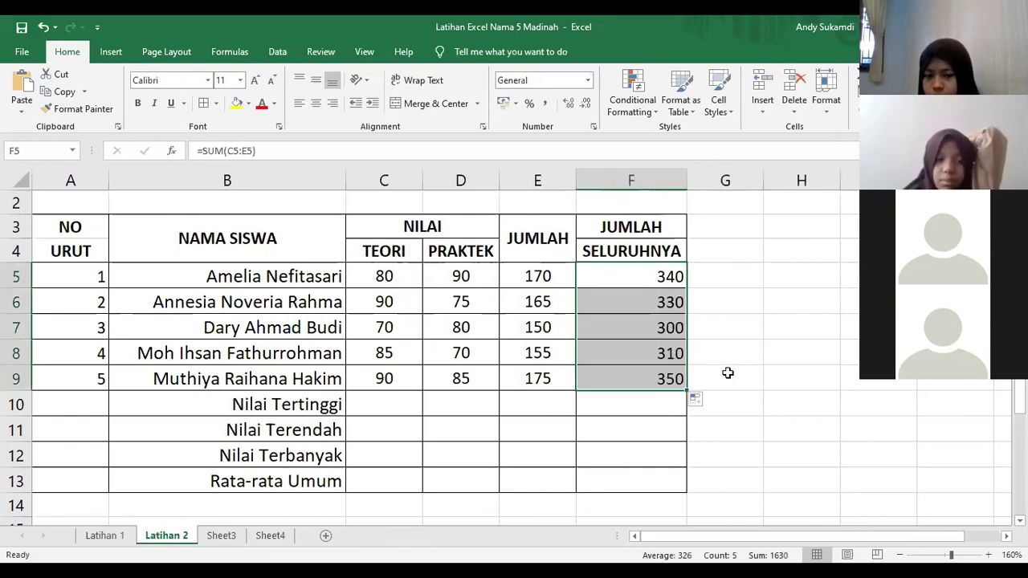
click(316, 80)
click(316, 102)
click(742, 328)
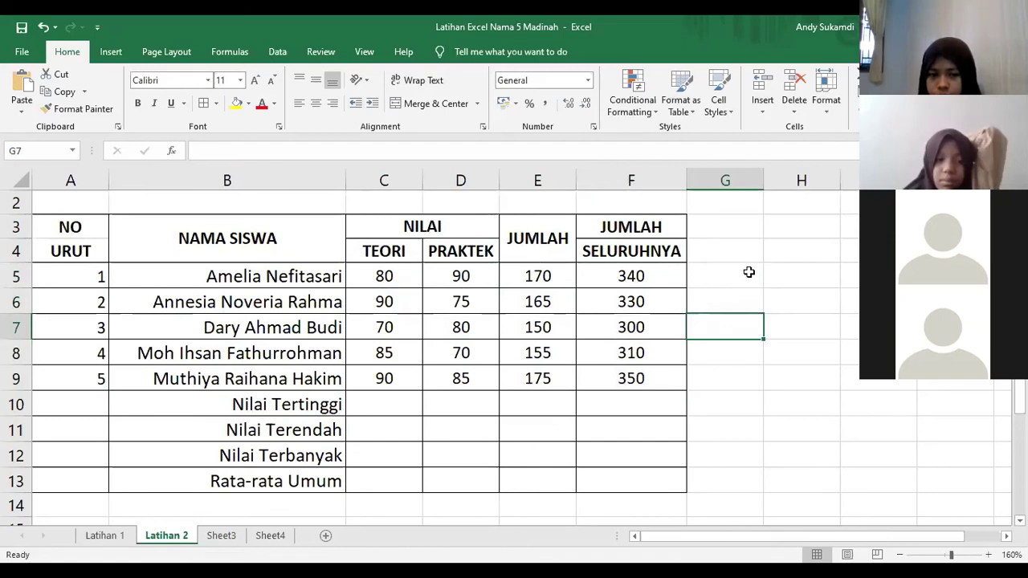
Step: Enter another two-line column heading, JUMLAH in G3 and TEORI+JUMLAH in G4
click(727, 228)
text(J)
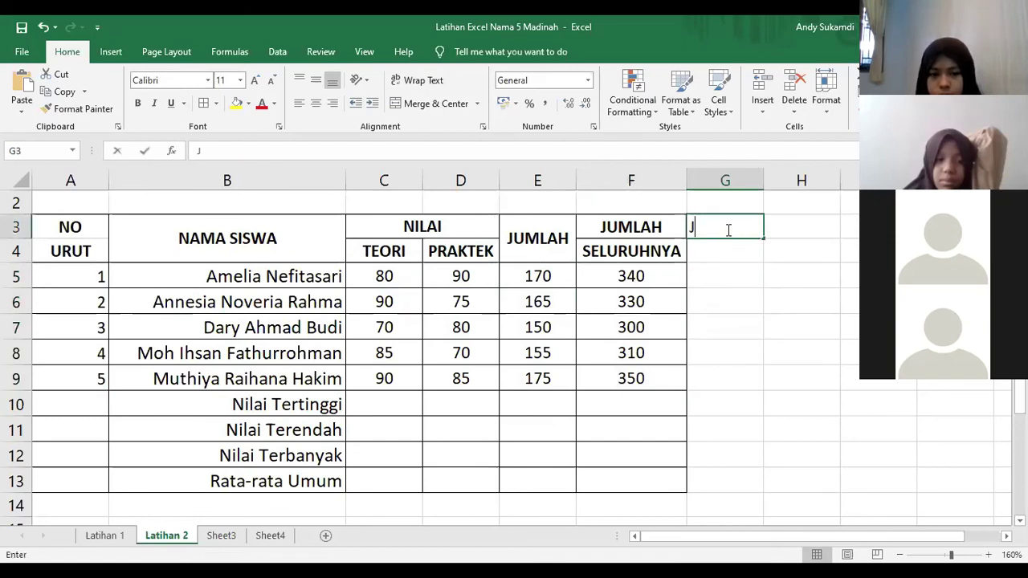
text(UMLAH)
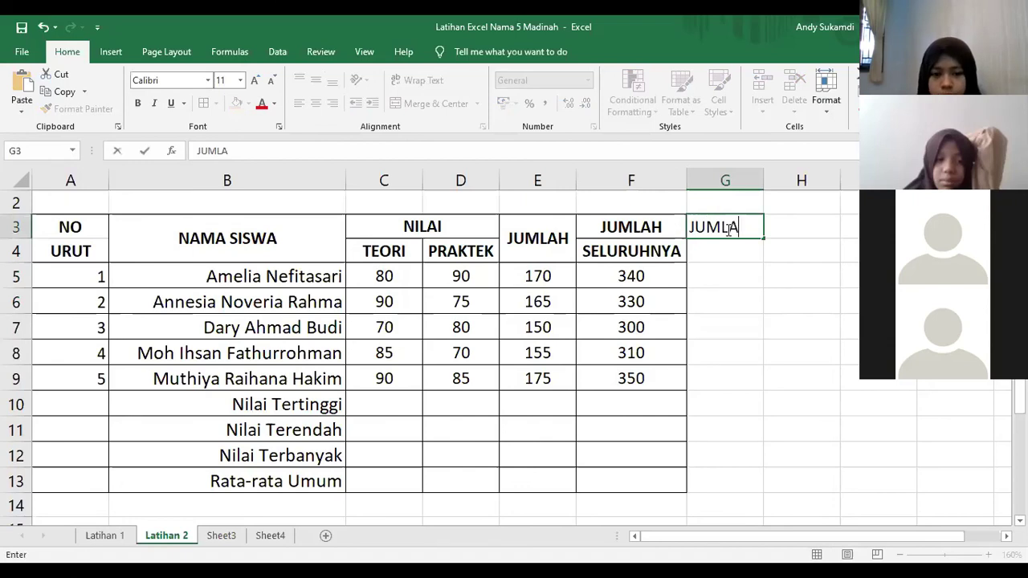
click(739, 254)
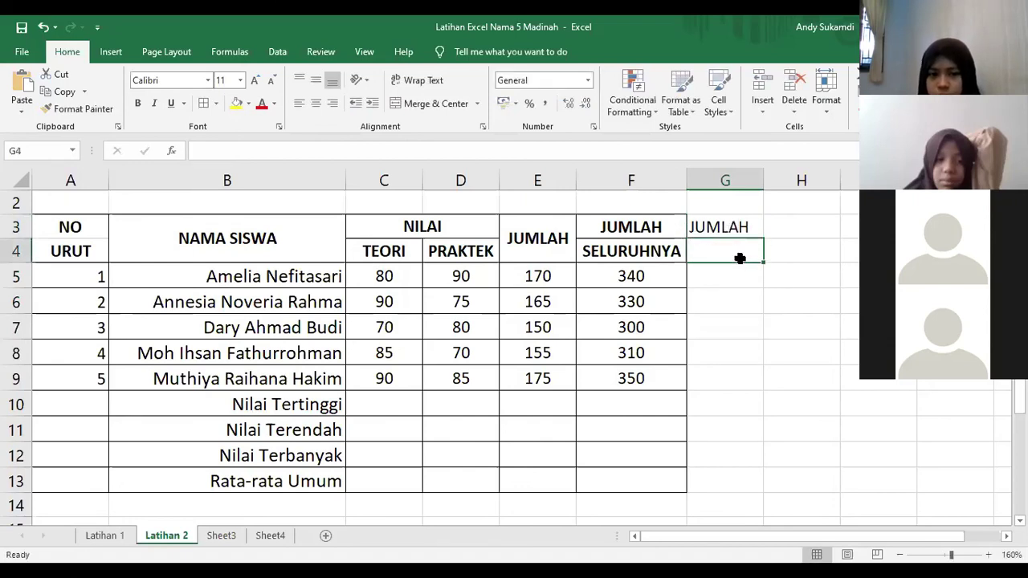
text(TEO)
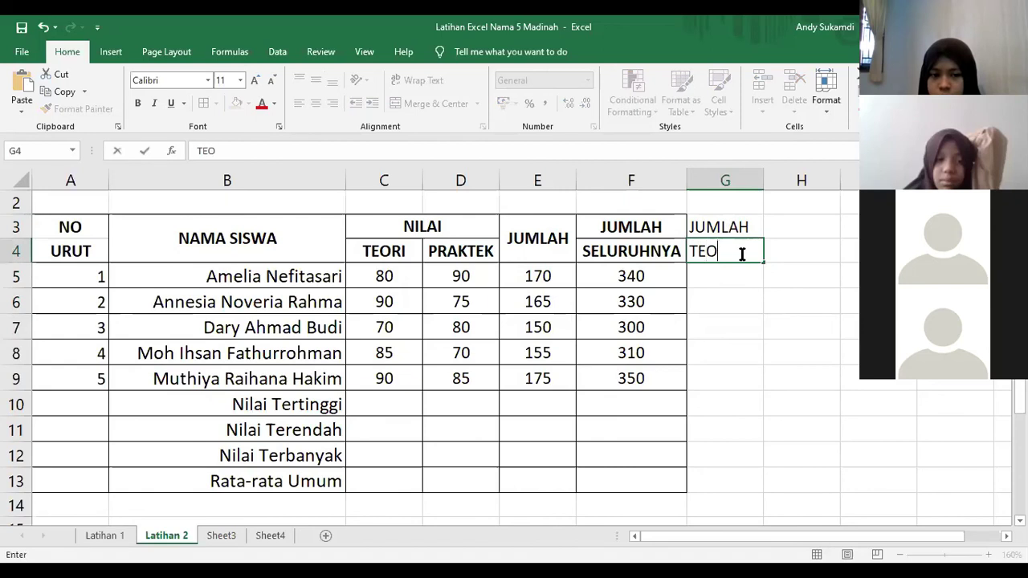
text(RI+)
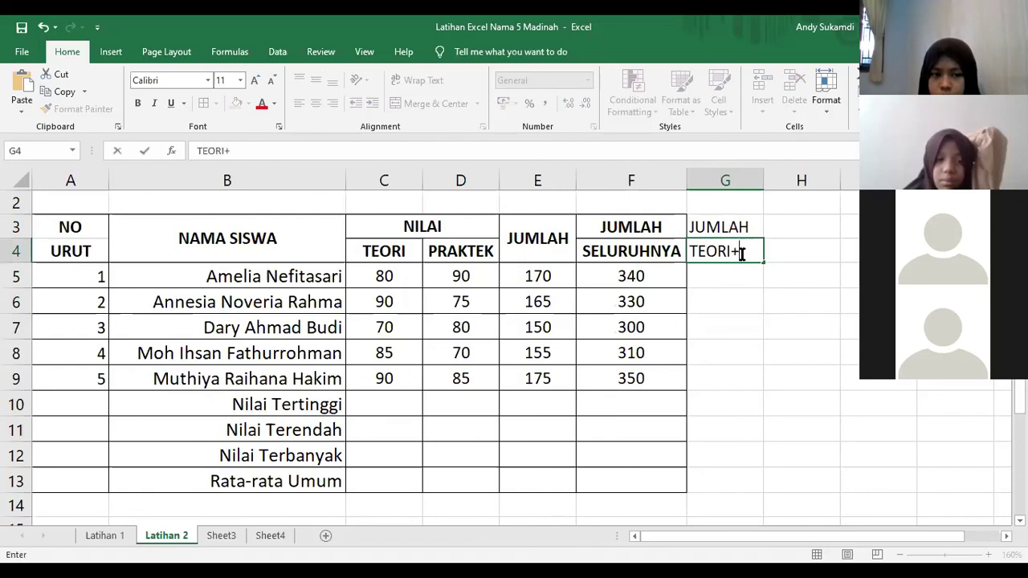
text(JUMLAH)
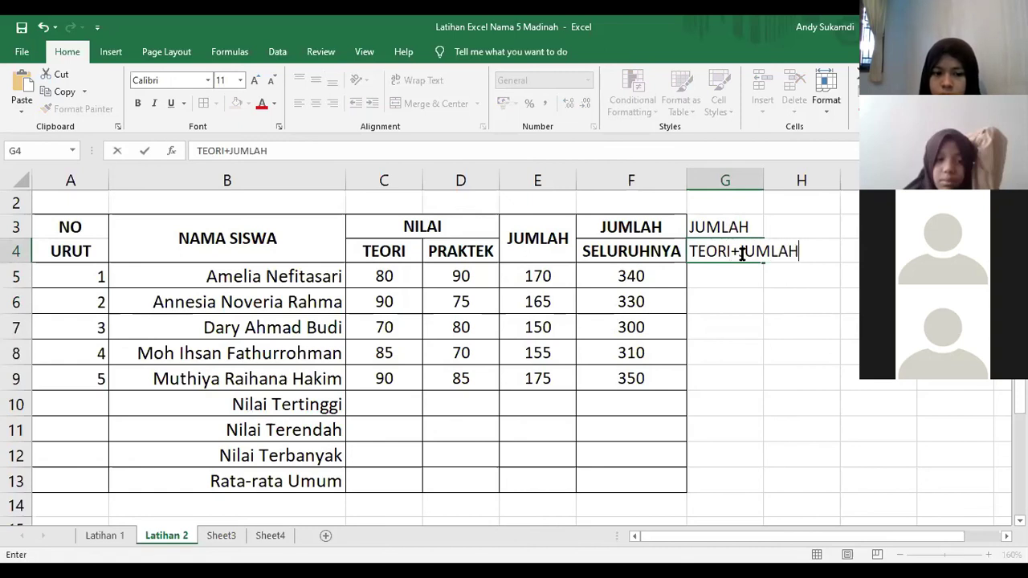
click(772, 351)
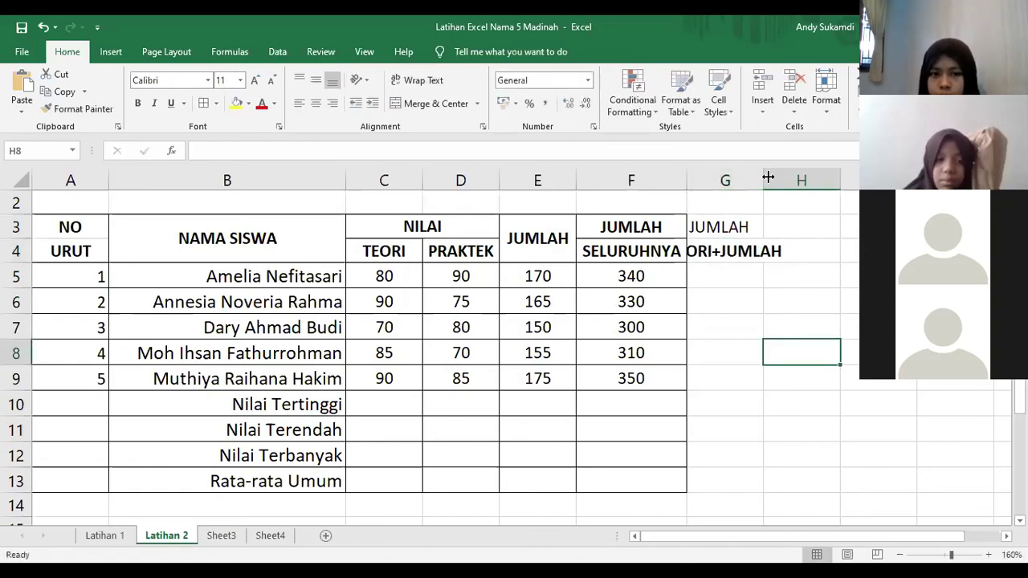
Step: Autofit column G to its heading and centre JUMLAH in G3 horizontally and vertically
double_click(767, 179)
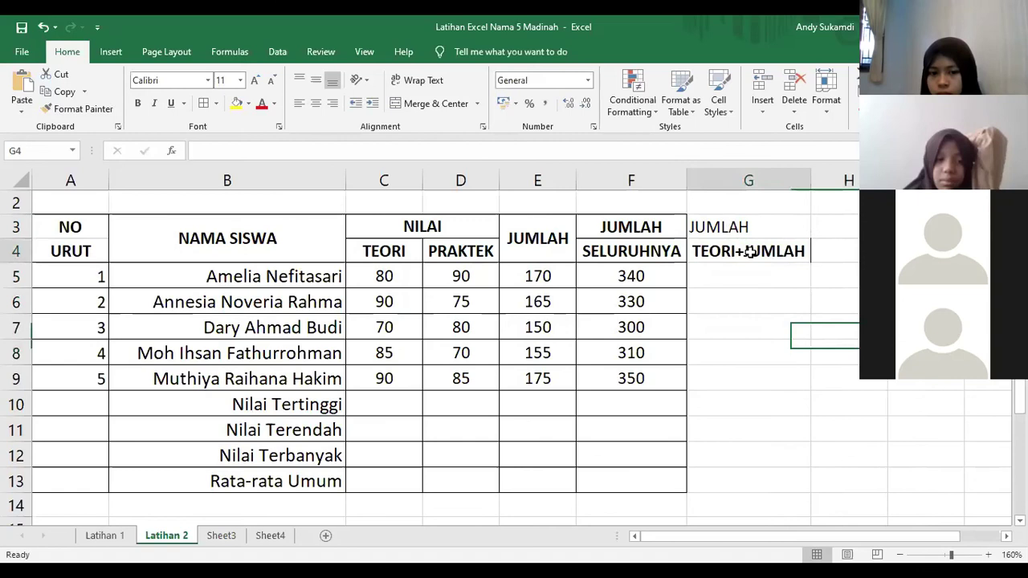
click(751, 253)
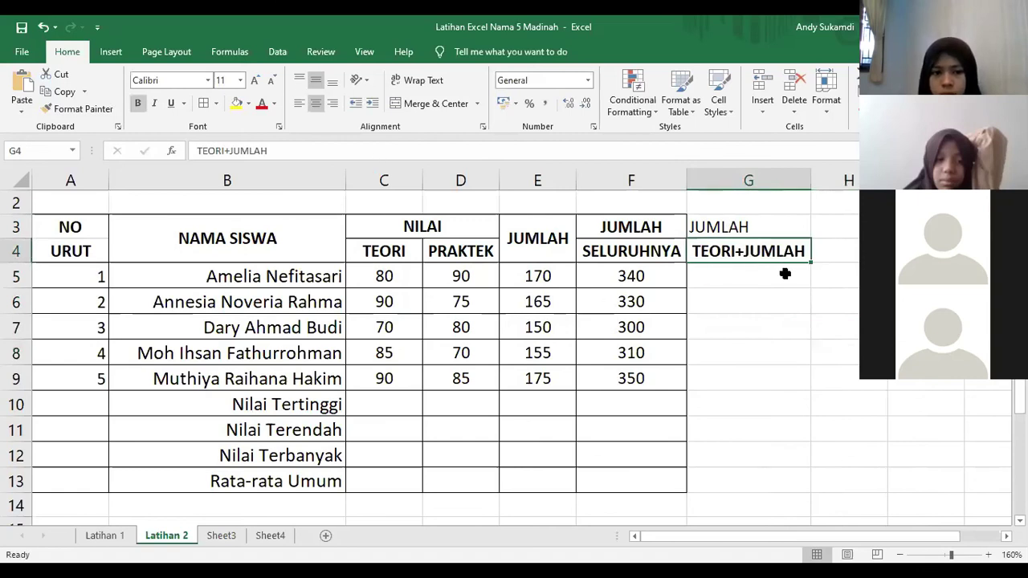
click(747, 233)
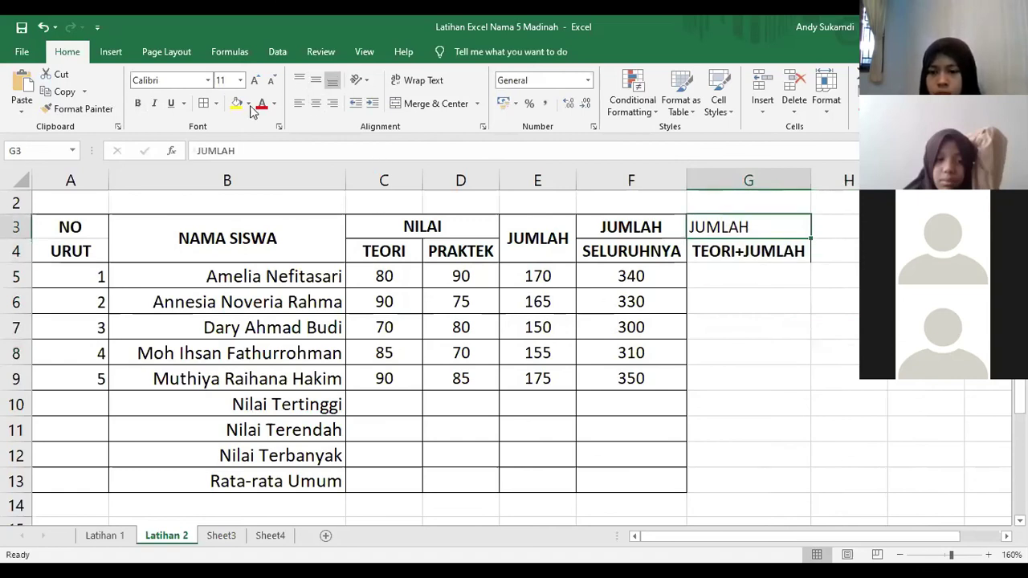
click(331, 103)
click(316, 103)
click(756, 321)
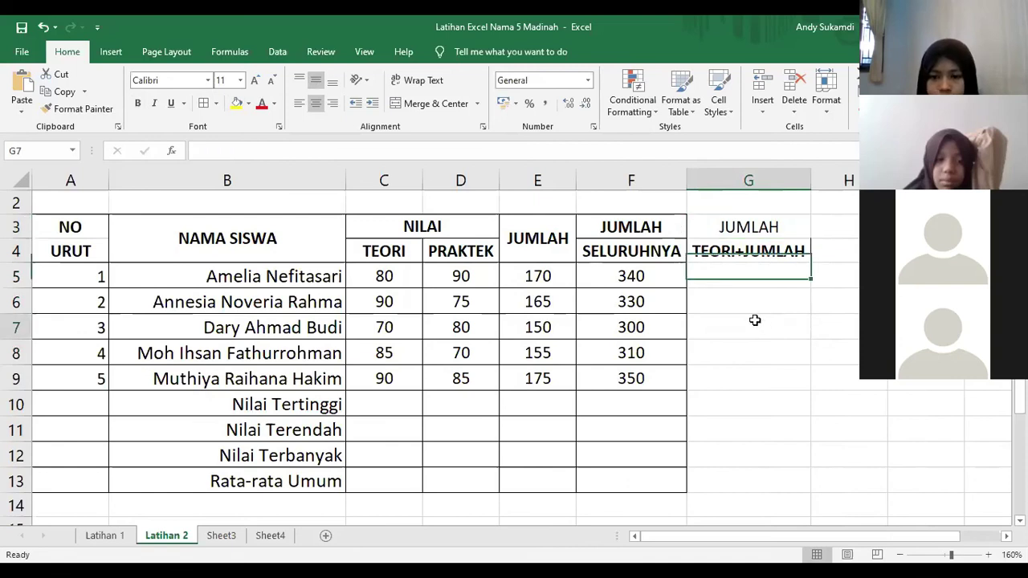
Step: Examine the TEORI, PRAKTEK and JUMLAH values in row 5 to see which cells the TEORI+JUMLAH total needs
click(382, 276)
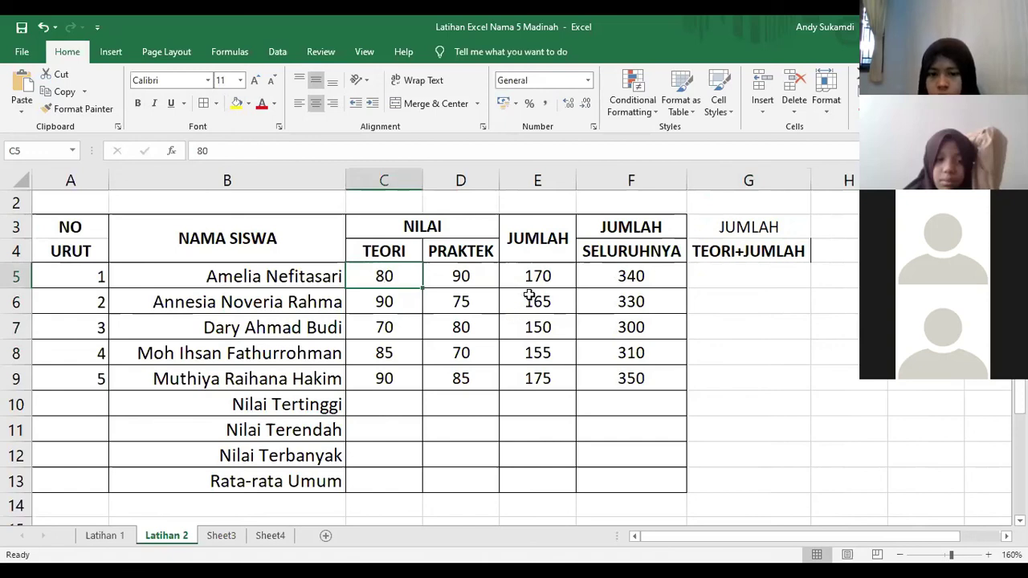
click(553, 276)
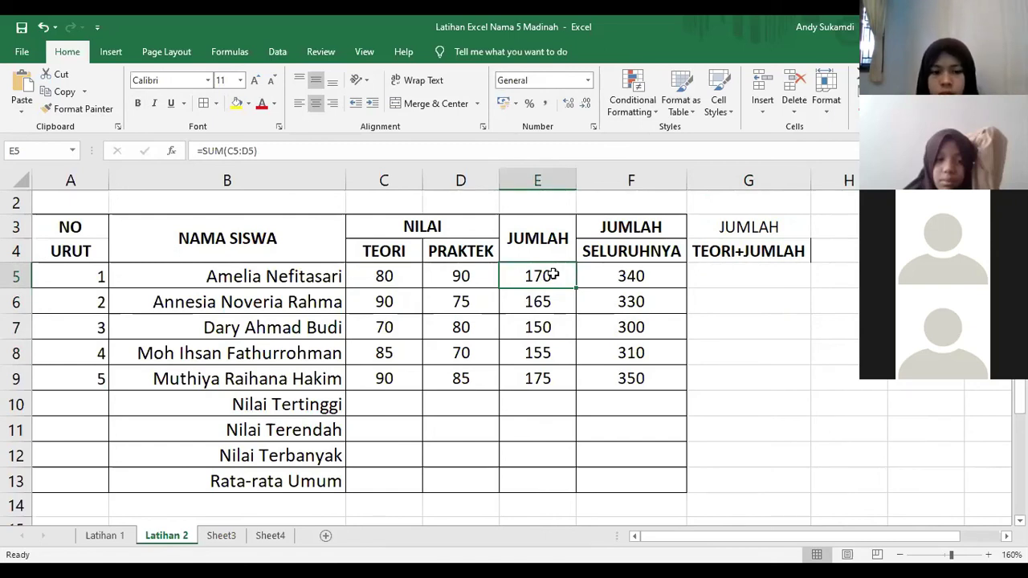
click(394, 275)
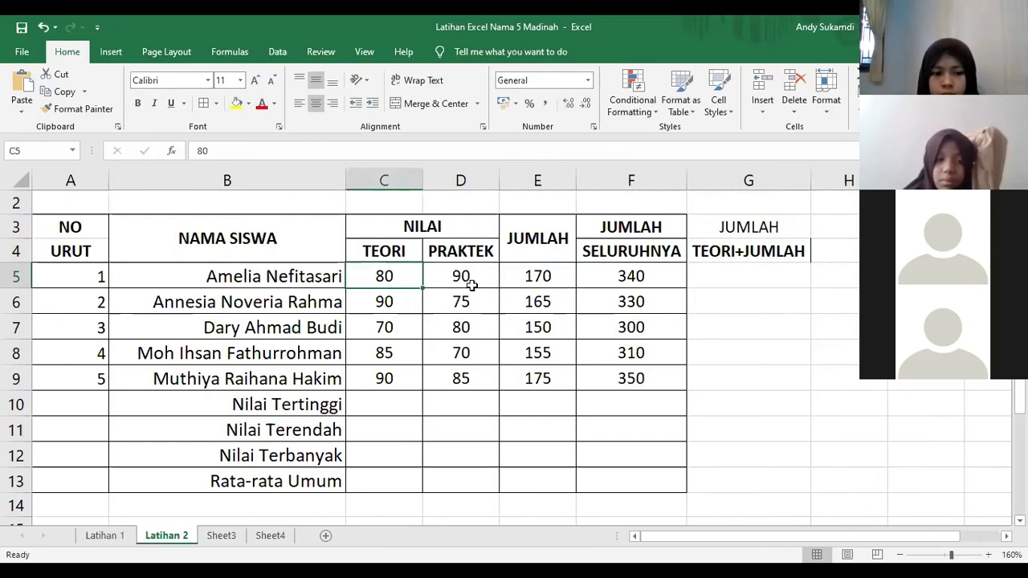
click(544, 275)
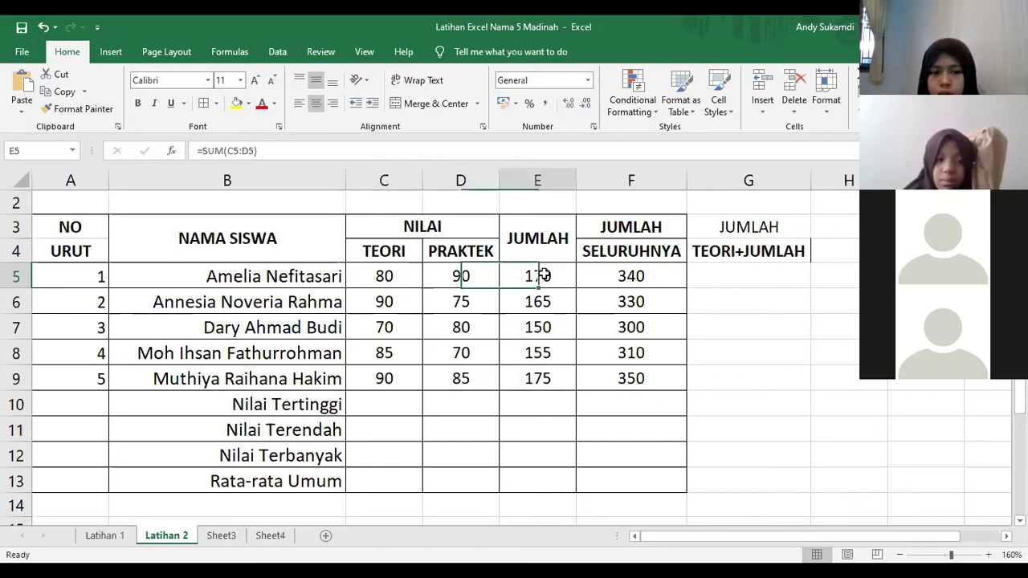
click(391, 276)
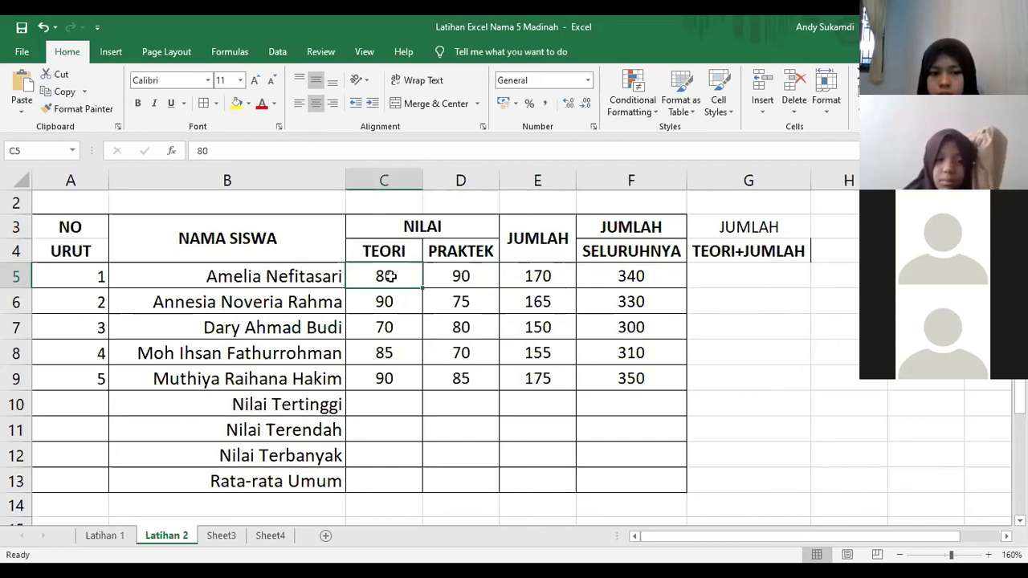
click(540, 275)
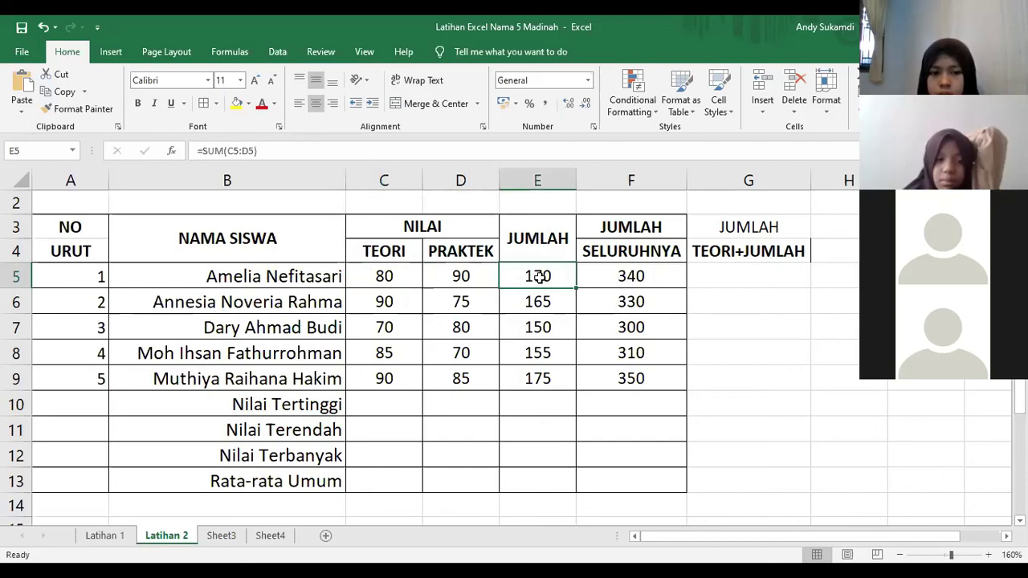
click(478, 278)
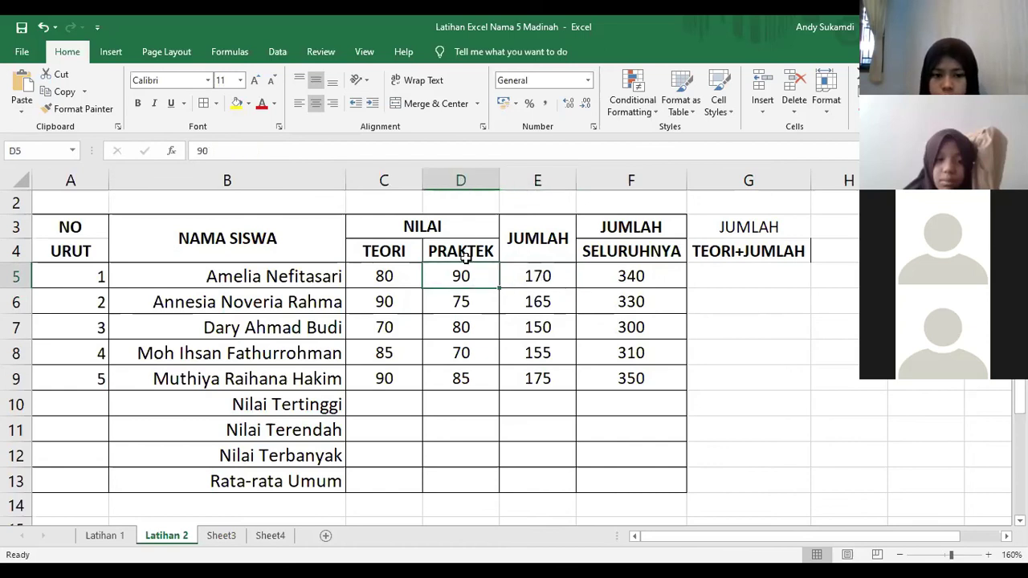
click(392, 278)
click(554, 276)
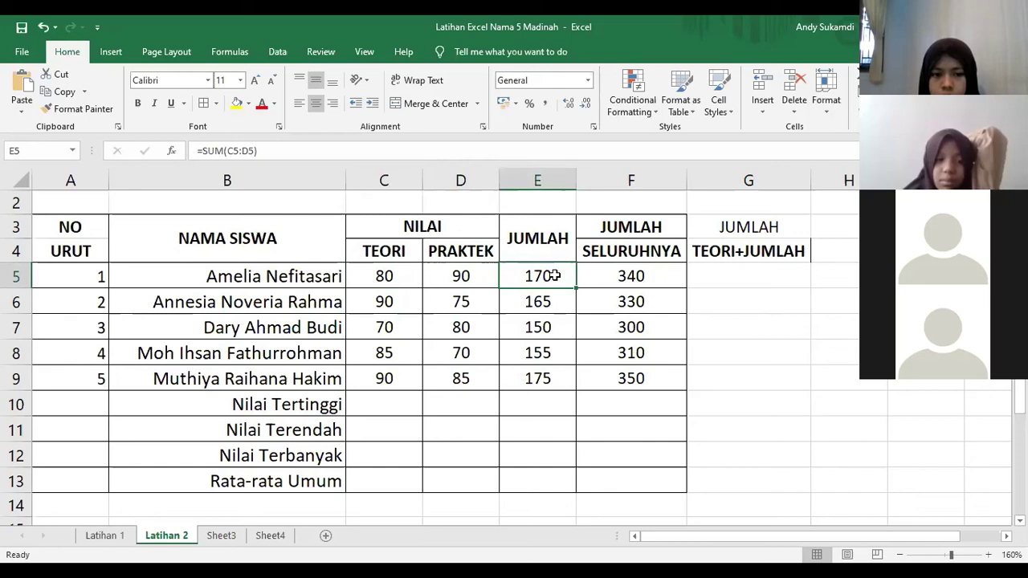
Step: Enter the formula =C5+E5 in G5 to add the first student's TEORI and JUMLAH scores
click(723, 276)
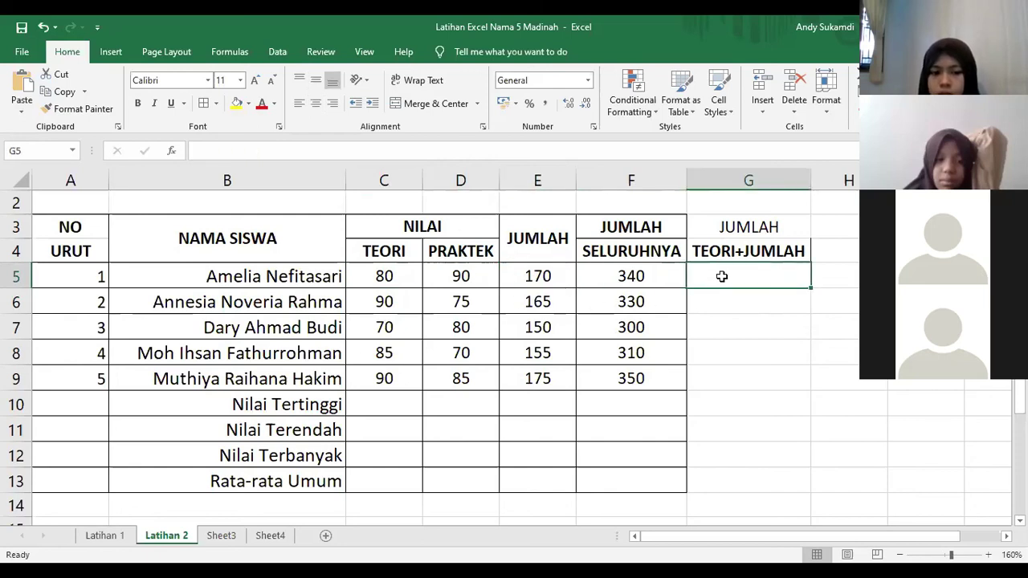
text(=)
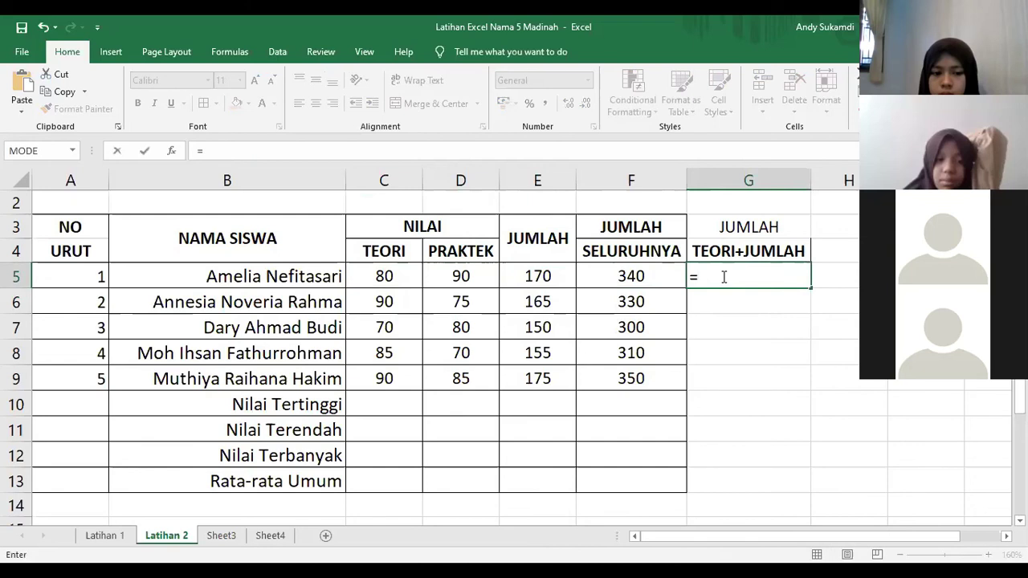
click(392, 277)
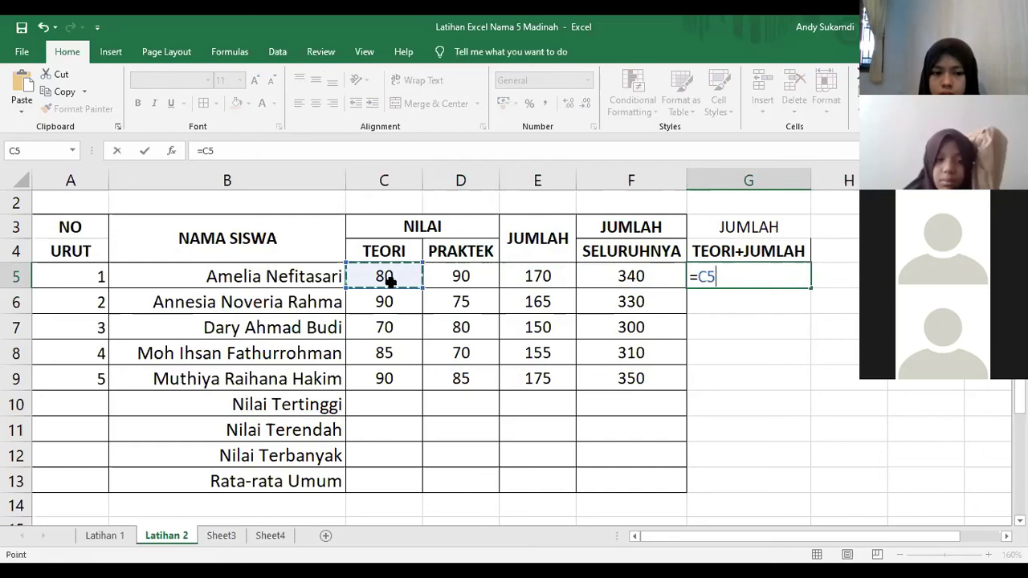
text(+)
click(526, 280)
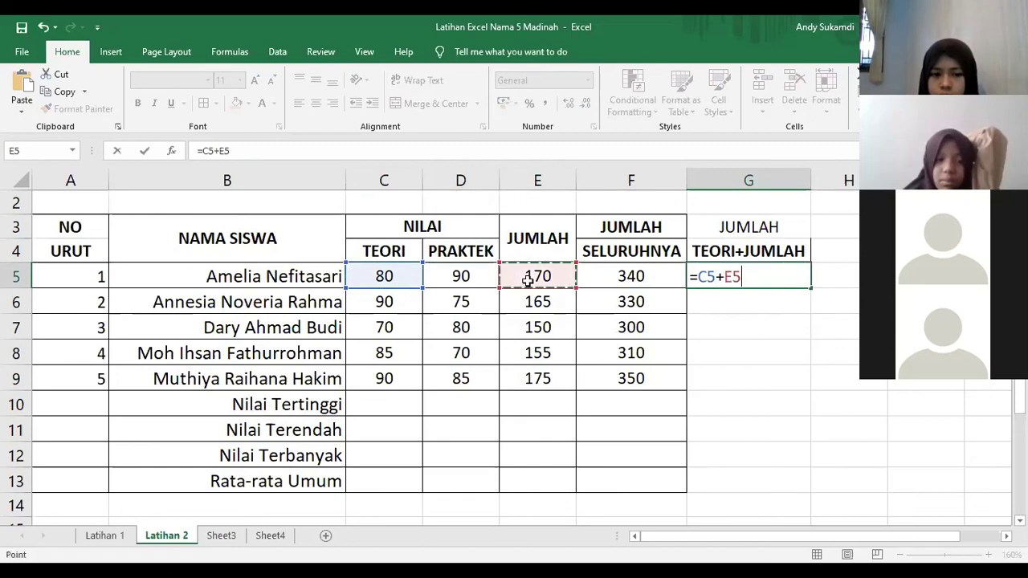
key(Return)
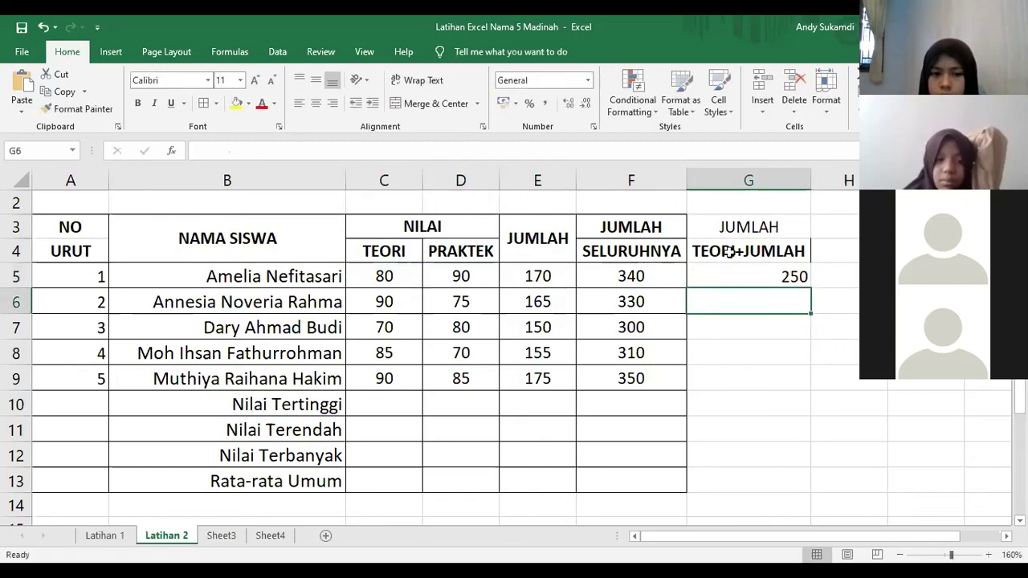
Step: Fill the G5 formula down to G9
click(747, 282)
drag(811, 288, 756, 384)
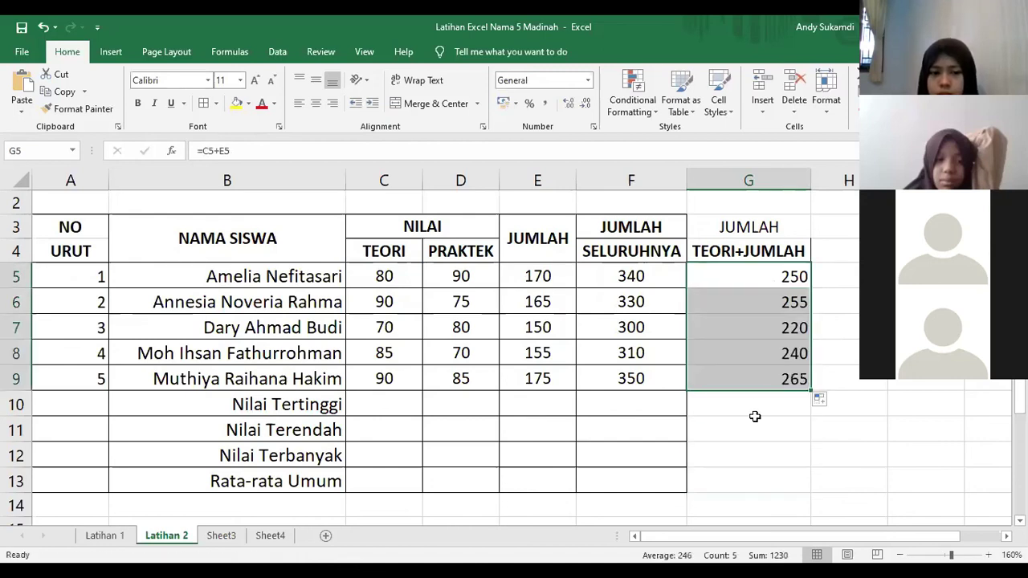
click(755, 417)
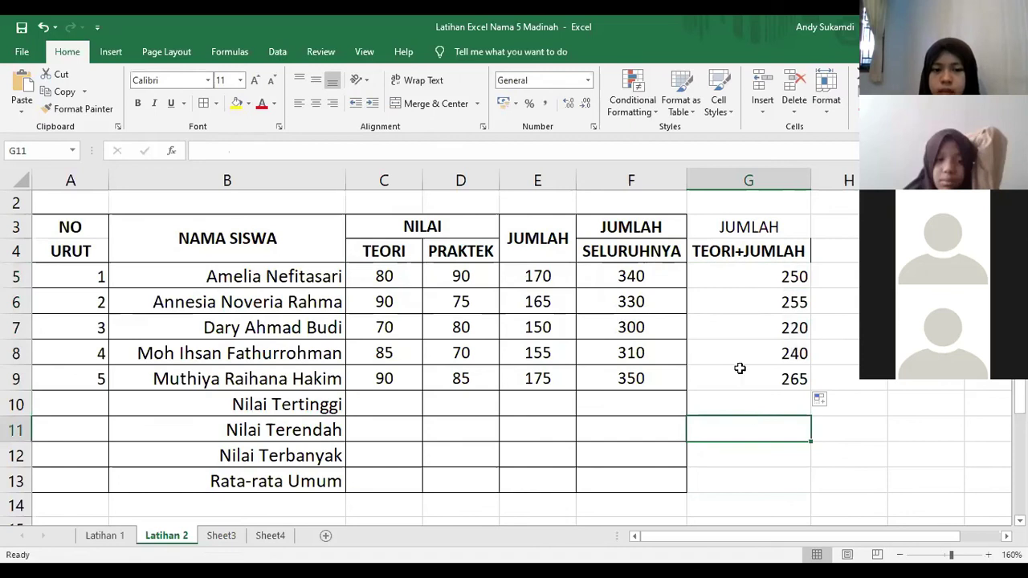
Step: Check the G5 formula against its source cells and save the workbook
click(470, 176)
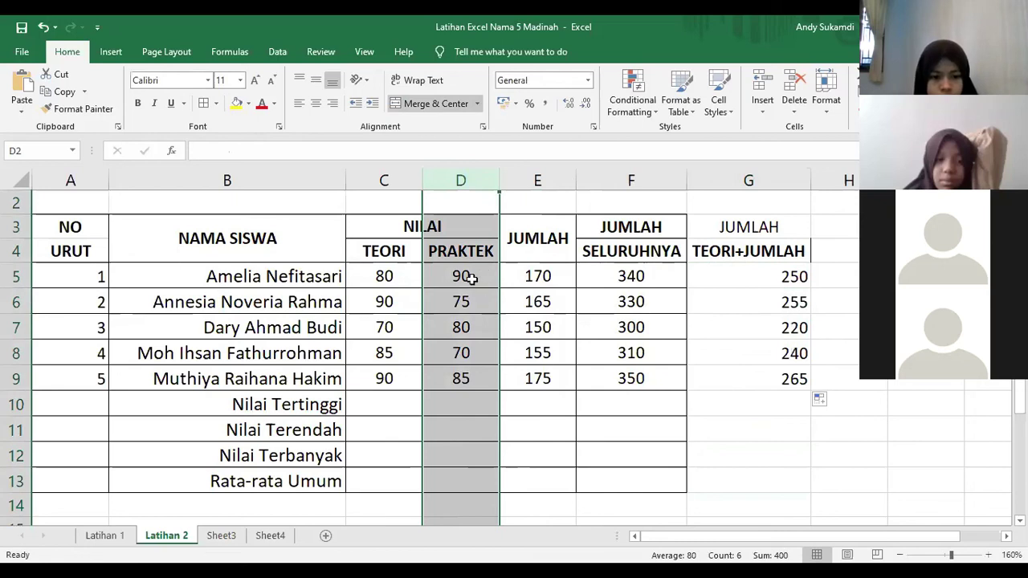
click(787, 276)
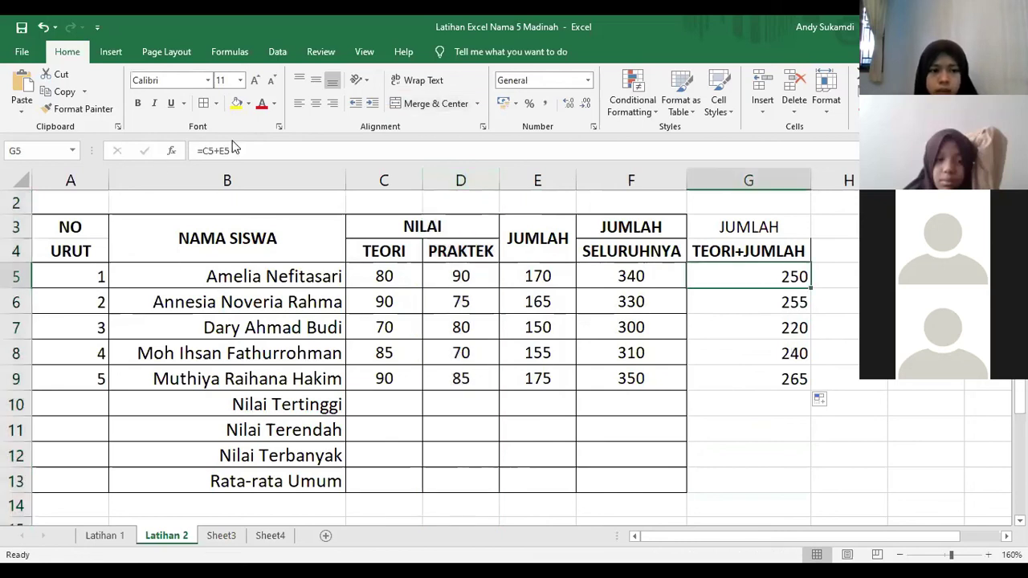
click(388, 275)
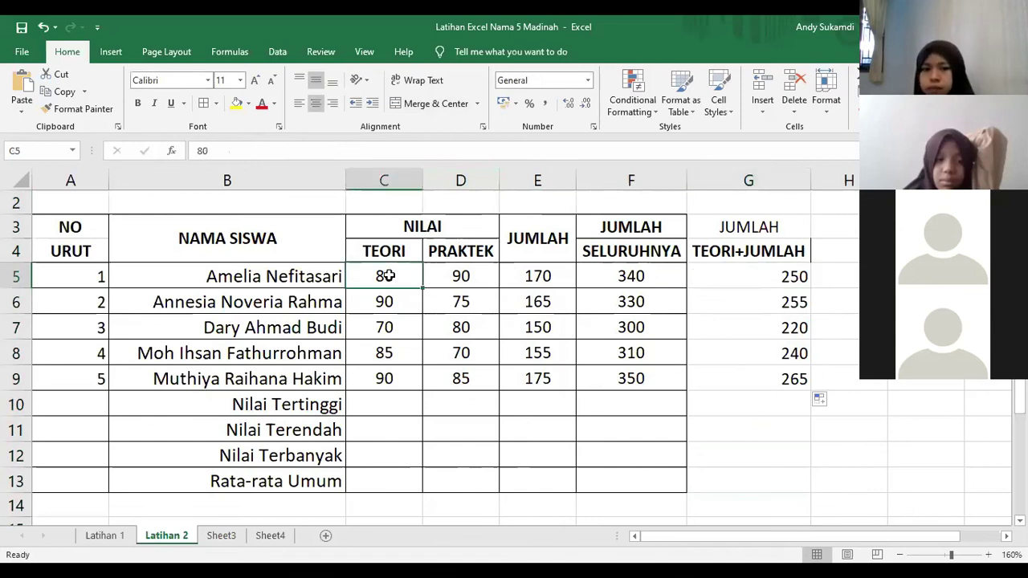
click(782, 278)
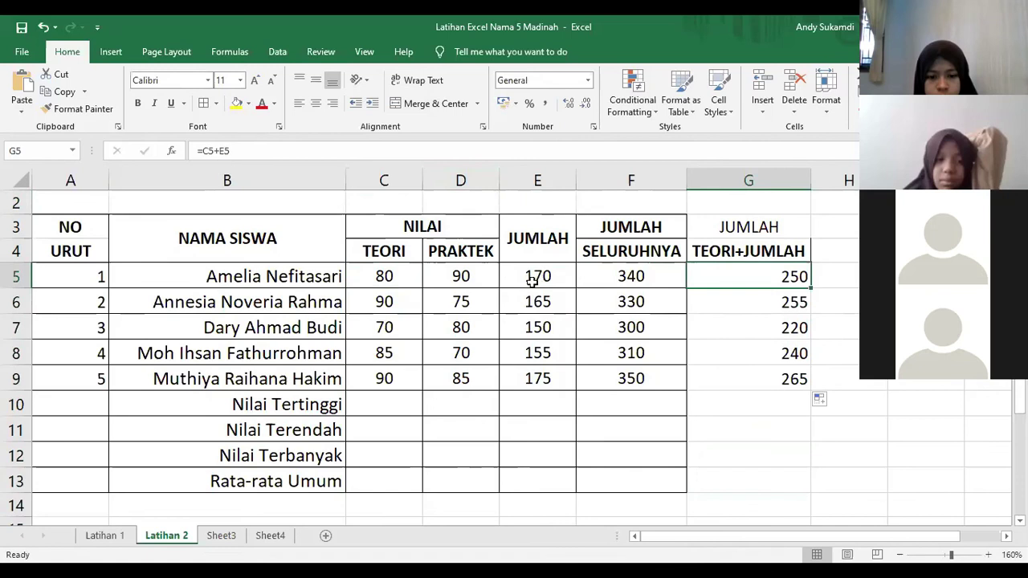
click(769, 417)
drag(769, 416, 769, 419)
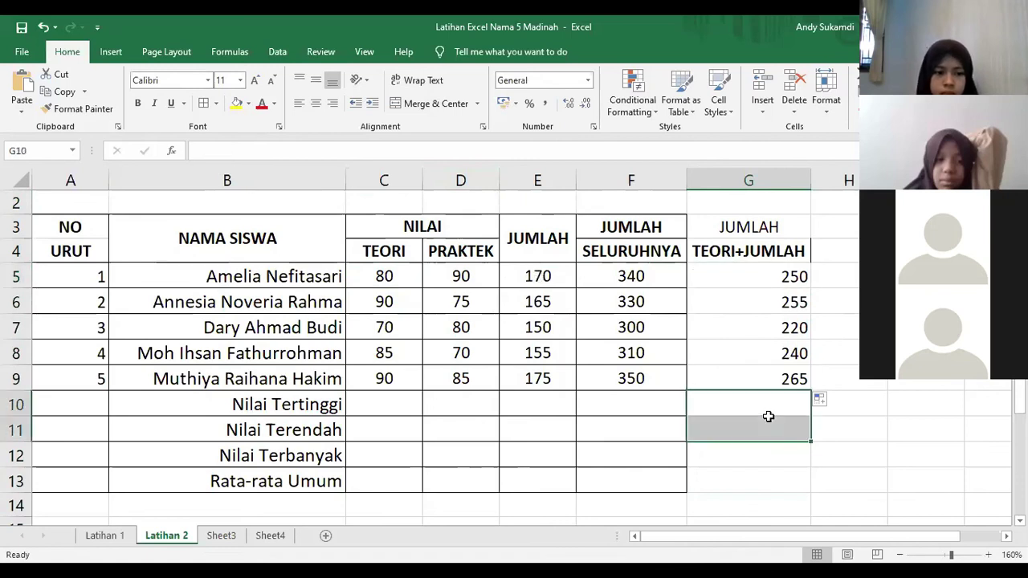
click(21, 29)
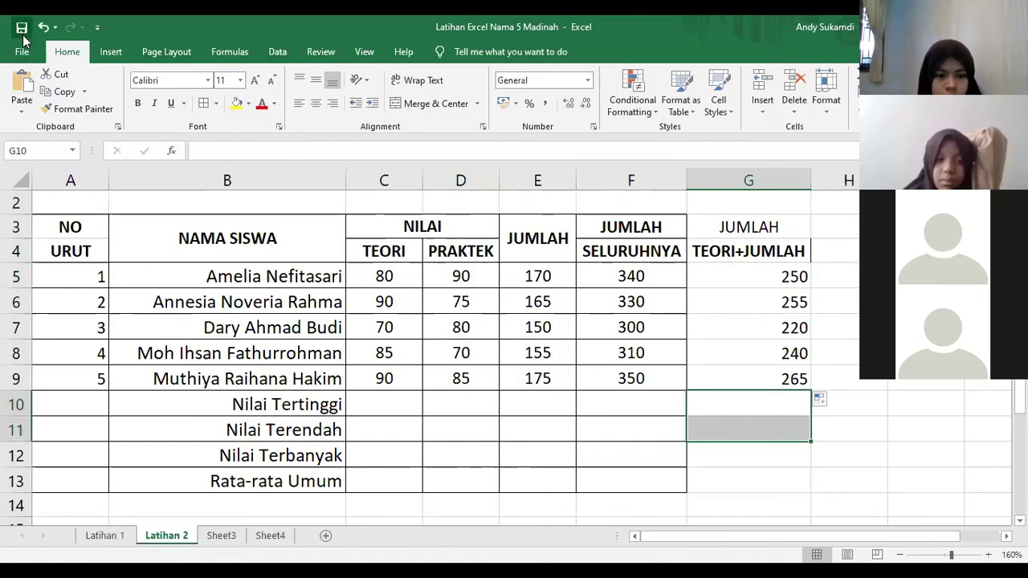
Step: Compare the formulas in G5 and F5 with the C, D and E columns they draw on
key(Down)
key(Down)
key(Down)
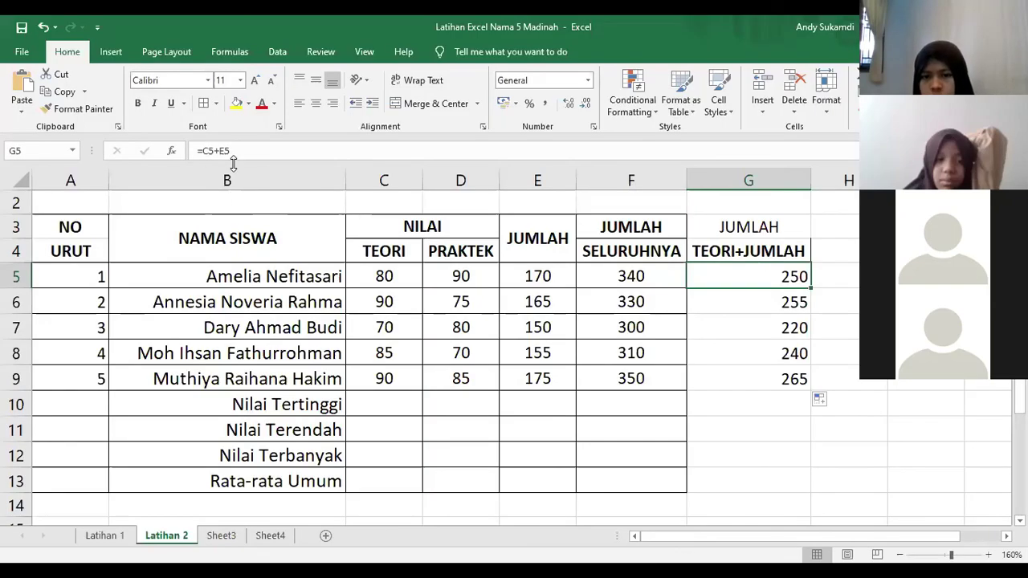
click(383, 181)
click(460, 180)
click(531, 180)
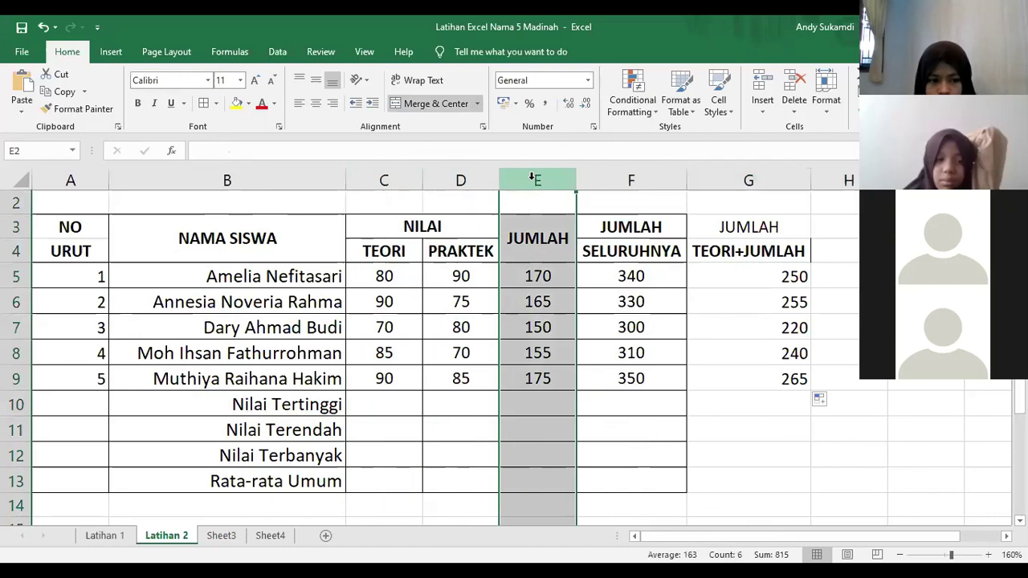
click(747, 277)
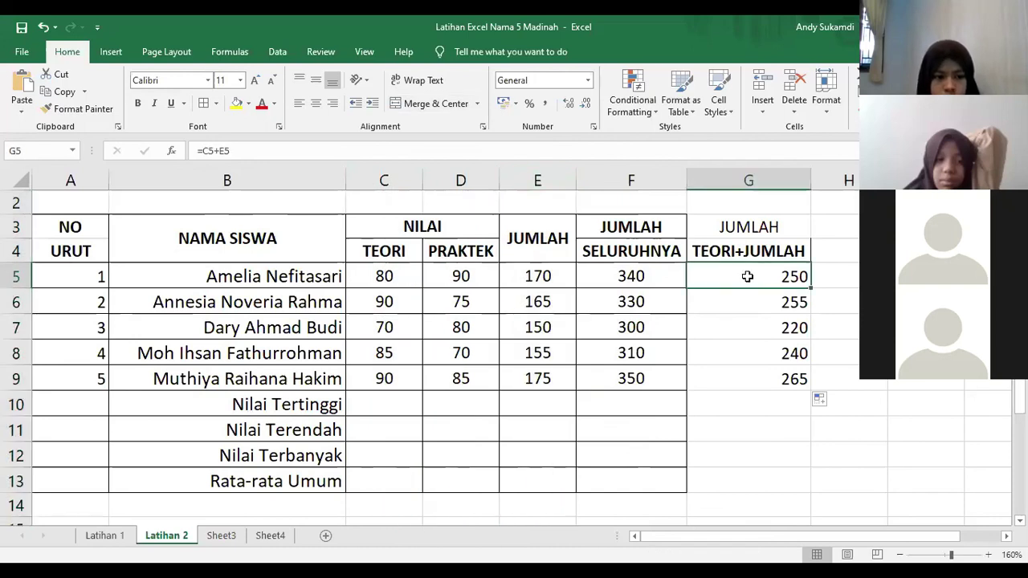
click(631, 275)
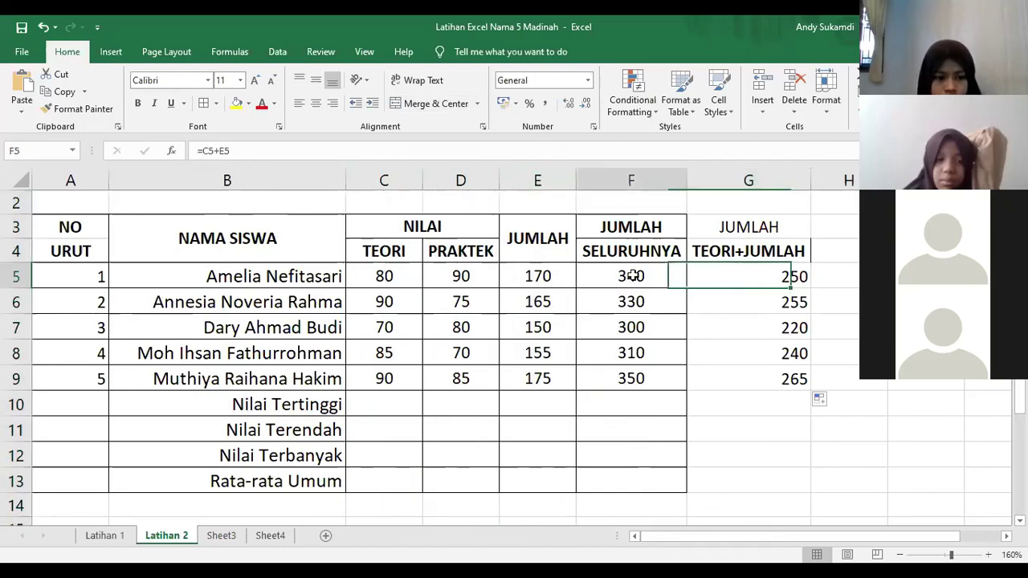
click(381, 178)
shift+click(514, 172)
click(661, 276)
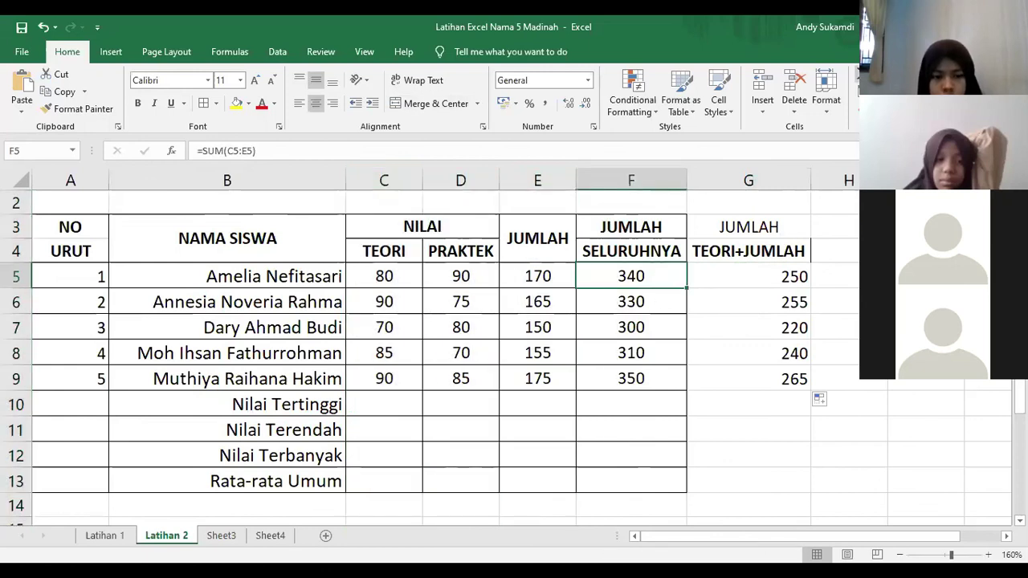
Step: Clear the range inside the SUM formula in F5 and reselect C5:E5 as its argument
double_click(625, 277)
key(Delete)
key(Delete)
key(Delete)
key(Delete)
key(Delete)
click(377, 277)
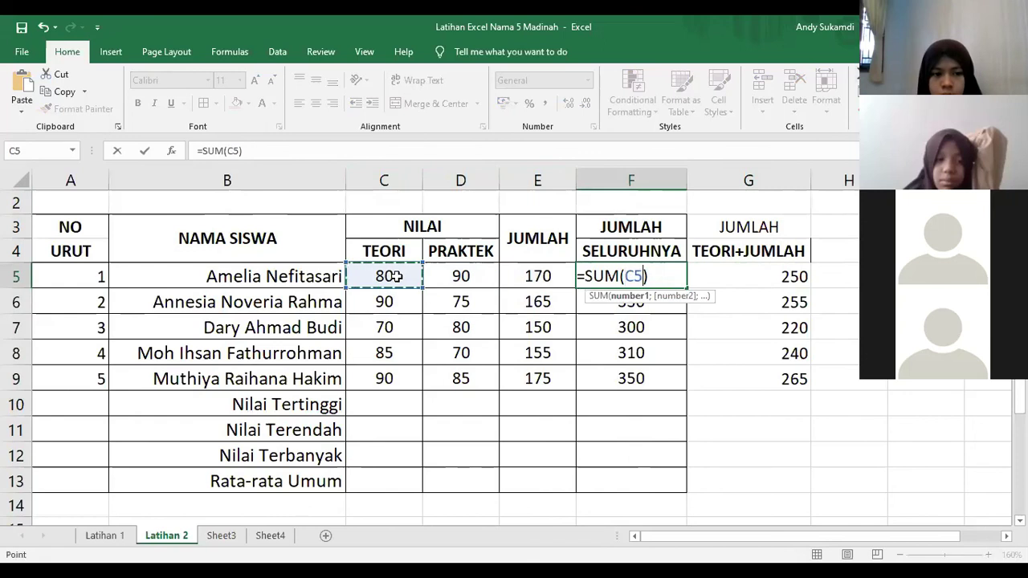
key(shift+Right)
key(shift+Right)
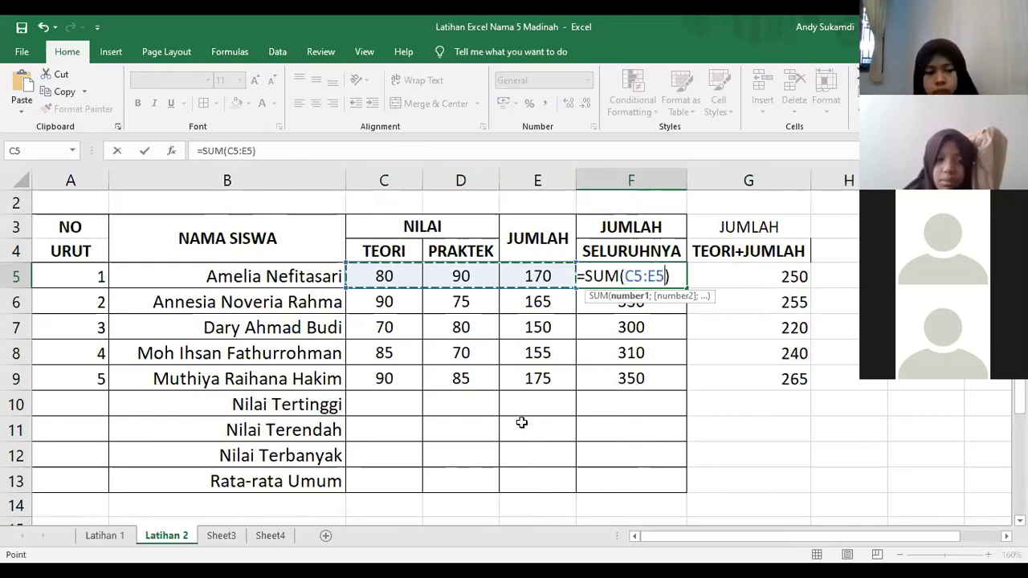
key(Return)
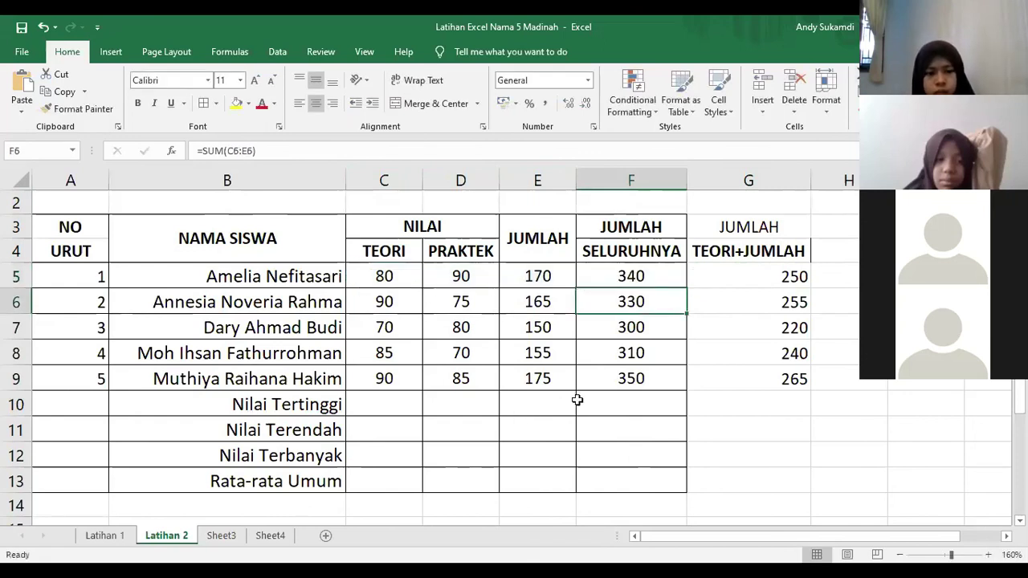
Step: Add borders to G3:G13 and centre the contents of those cells horizontally
click(728, 356)
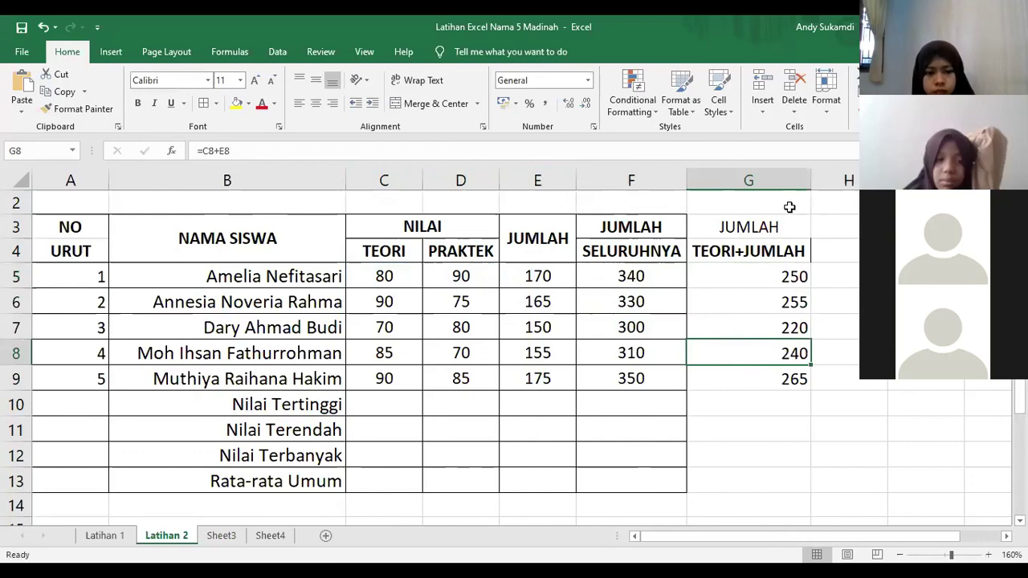
drag(761, 225, 761, 481)
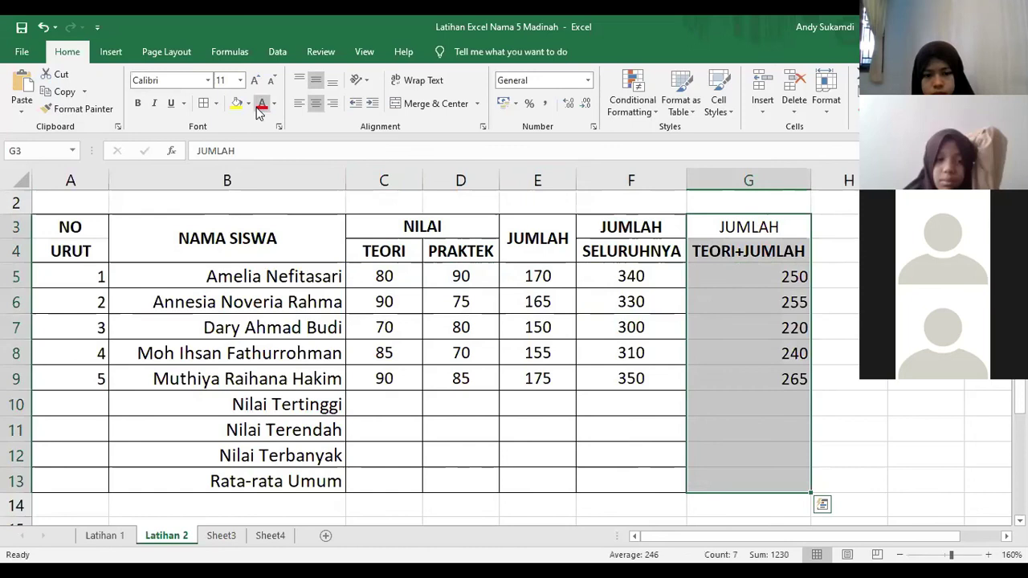
click(317, 110)
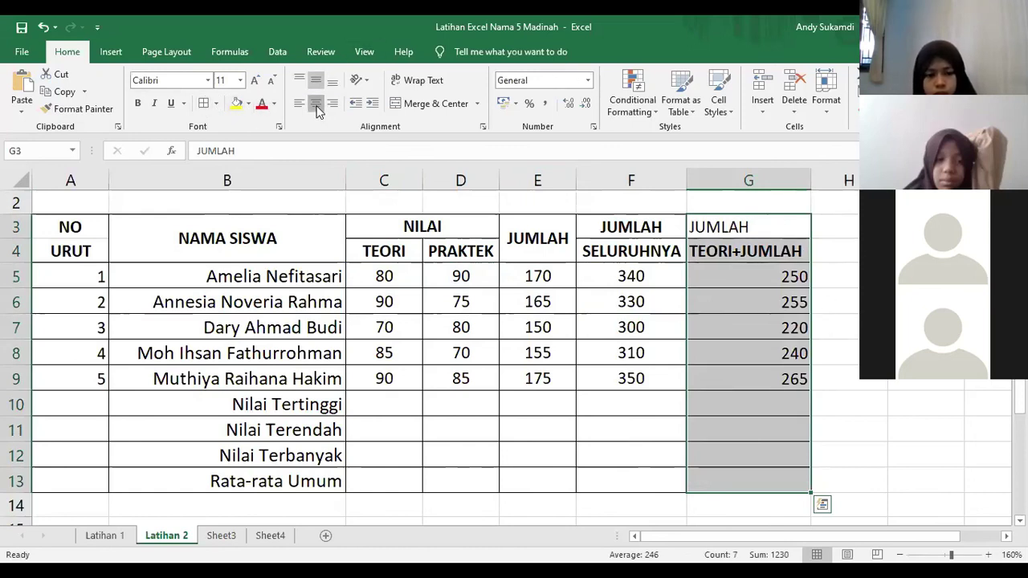
click(317, 104)
click(830, 361)
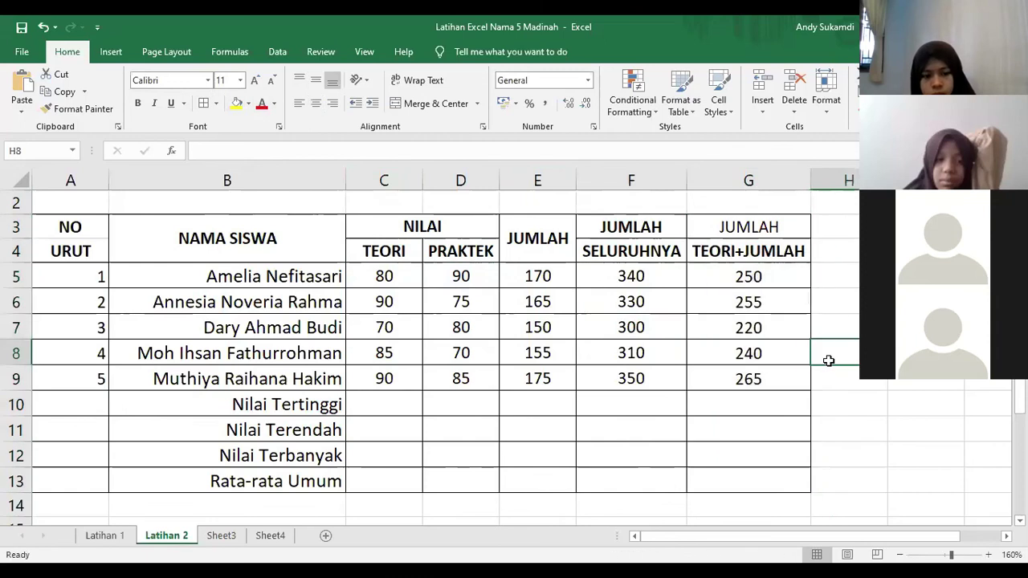
Step: Make the JUMLAH heading in G3 bold
click(787, 225)
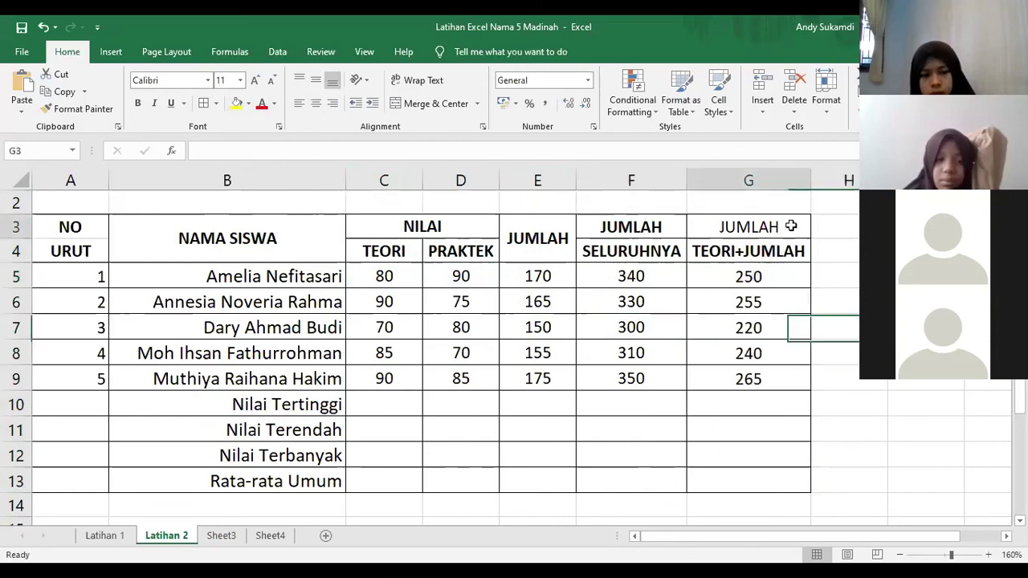
click(139, 104)
click(834, 374)
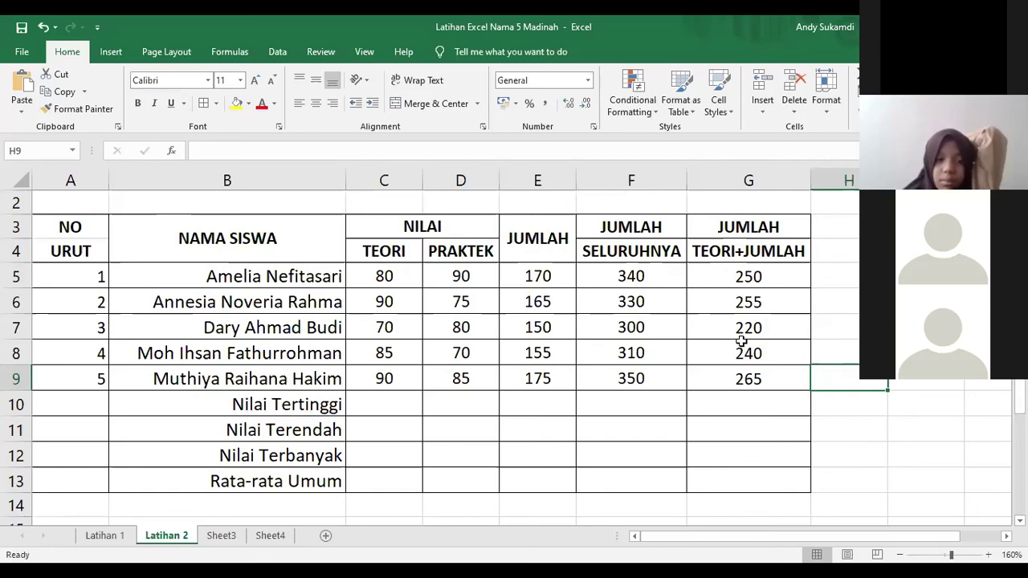
click(754, 379)
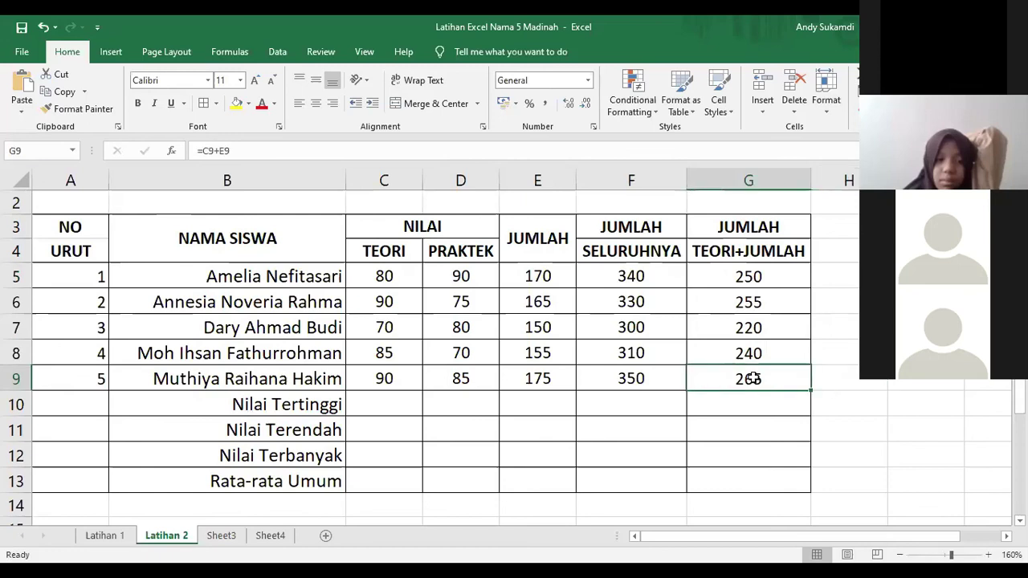